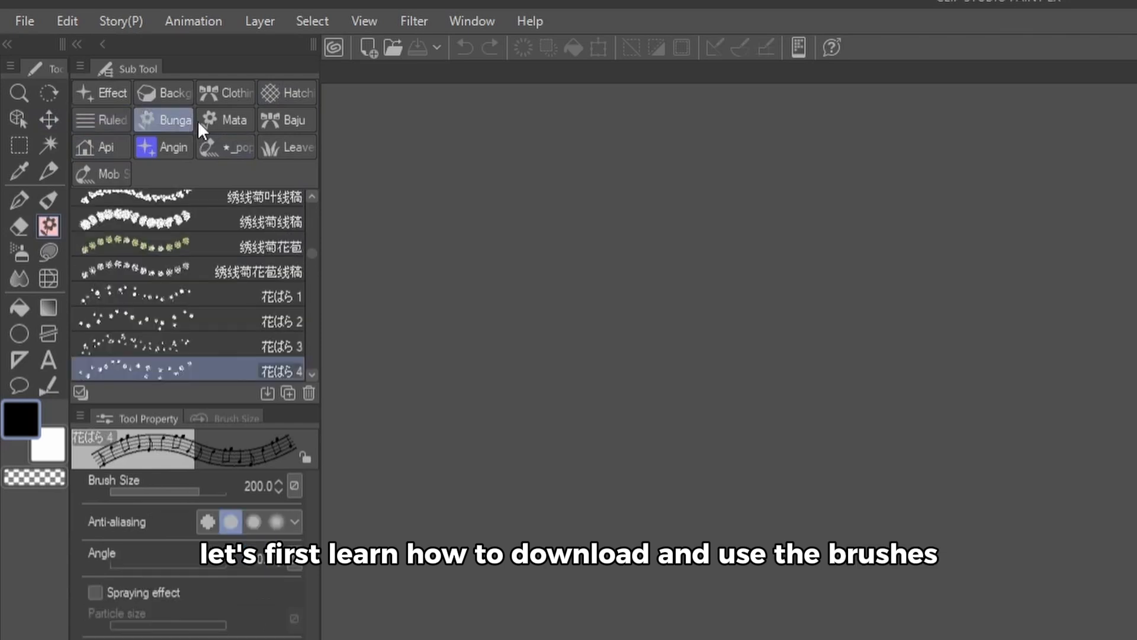
# - Browse the brushes in the Bunga sub tool group
pyautogui.scroll(-2, 275, 272)
pyautogui.click(270, 299)
pyautogui.click(274, 368)
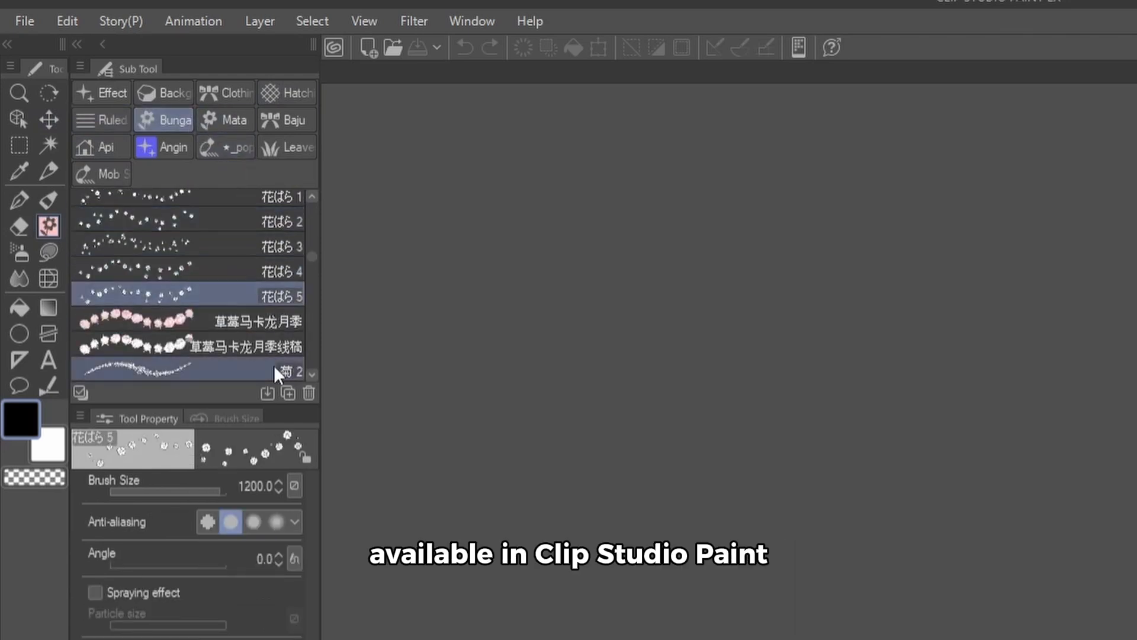
pyautogui.scroll(-2, 272, 358)
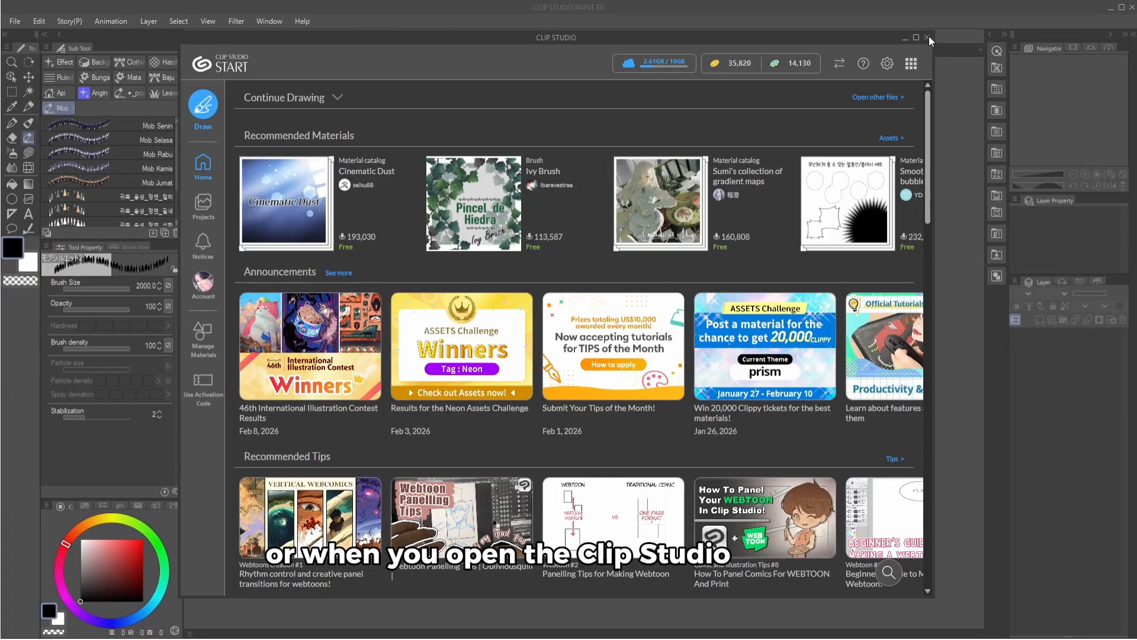
# - Show the Body type material palette and open the Clip Studio Assets store from it
pyautogui.click(928, 38)
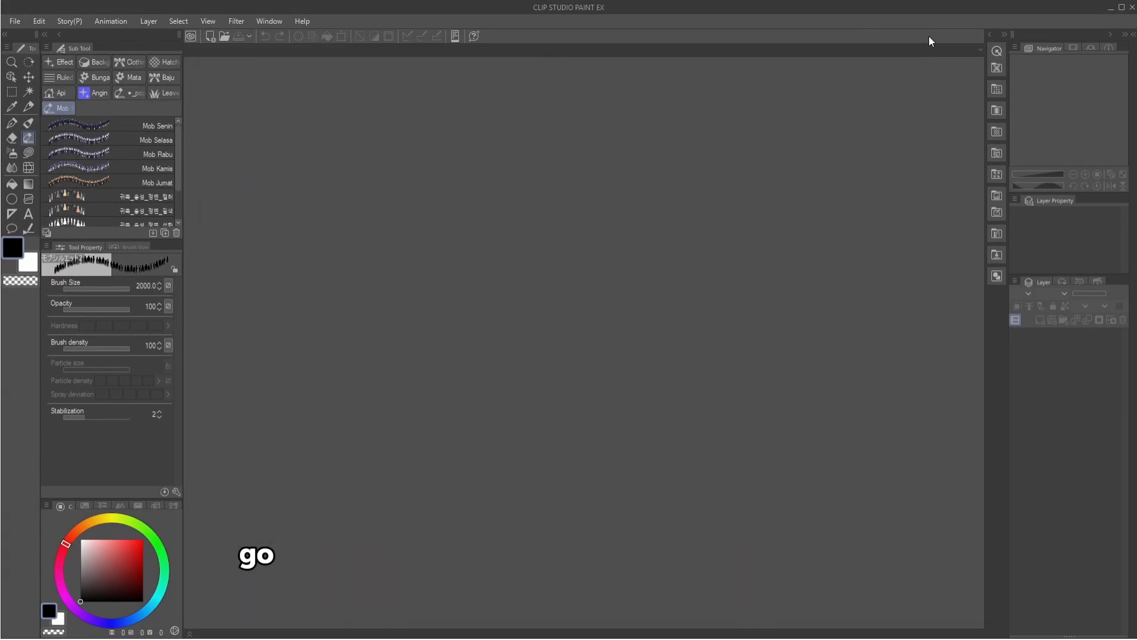
pyautogui.click(272, 19)
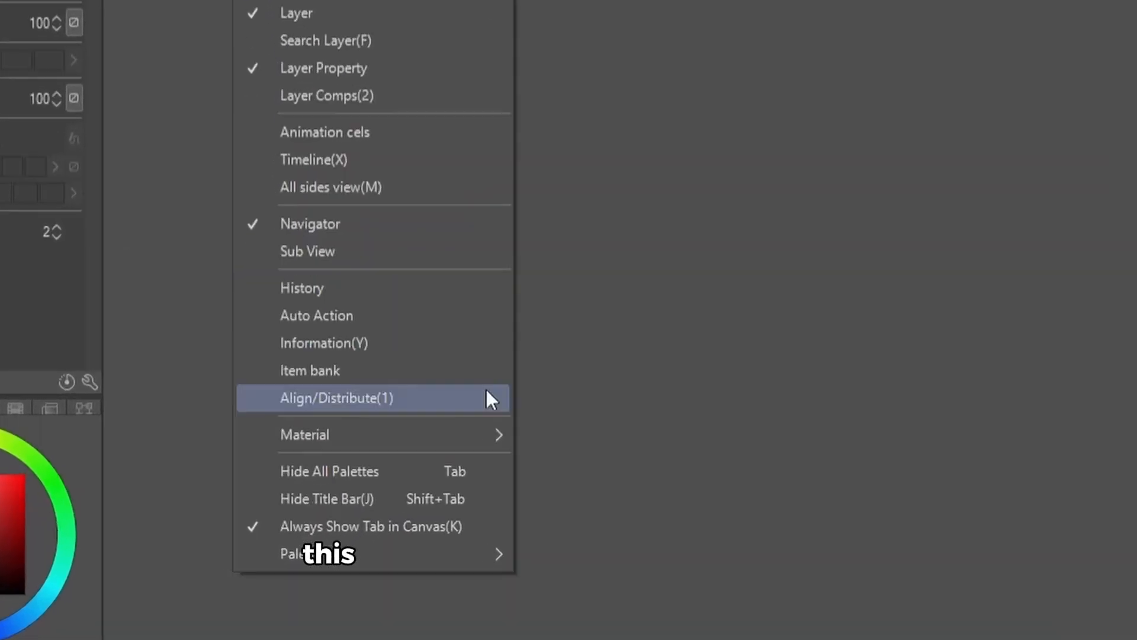
pyautogui.moveTo(388, 522)
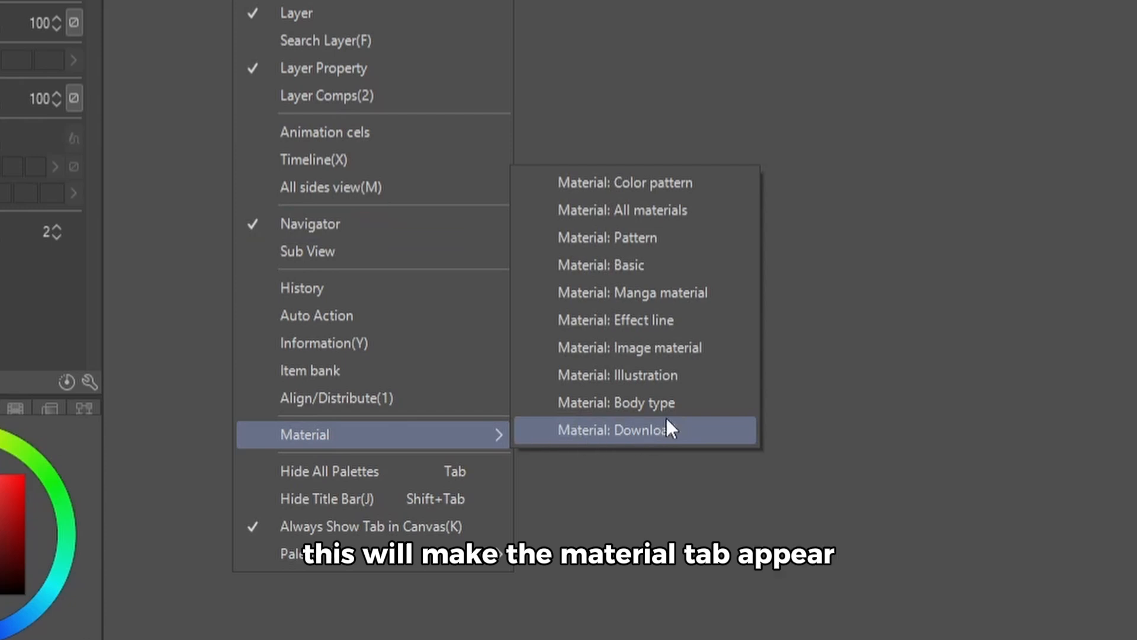
pyautogui.click(675, 412)
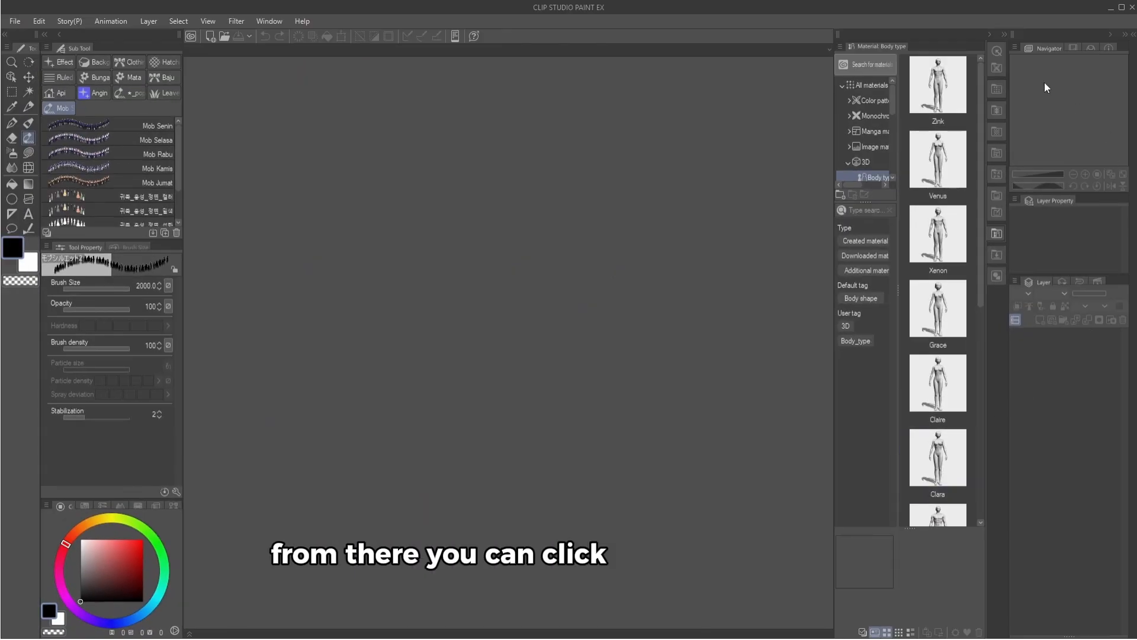
pyautogui.click(878, 63)
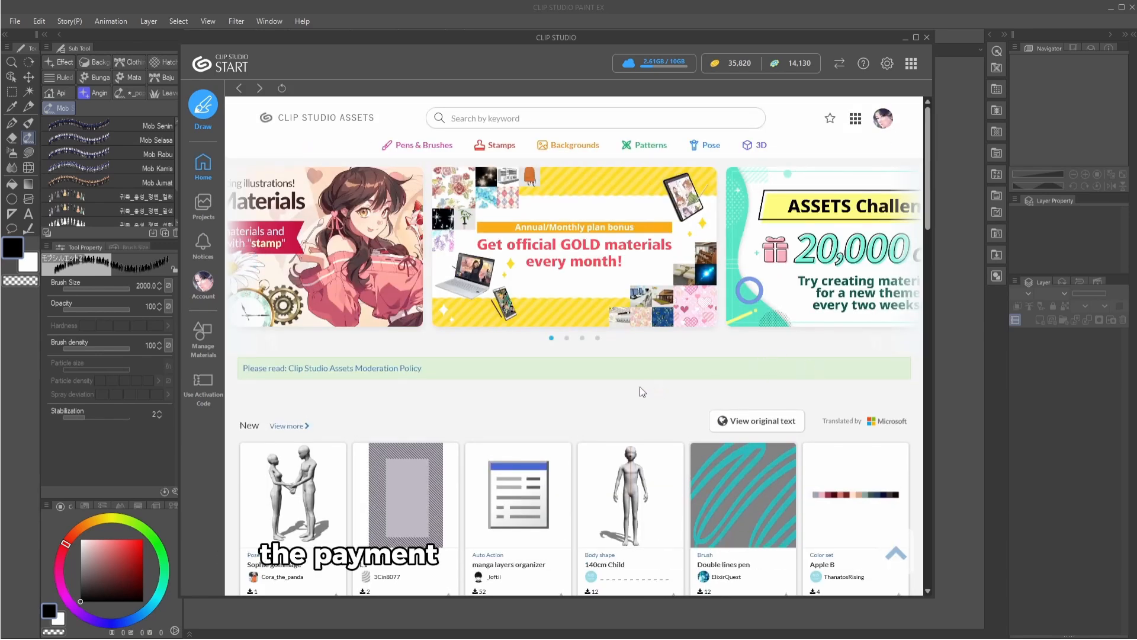
# - Look through the store's front page and the daily ranking of materials paid with Gold or Clippy points
pyautogui.scroll(-10, 681, 391)
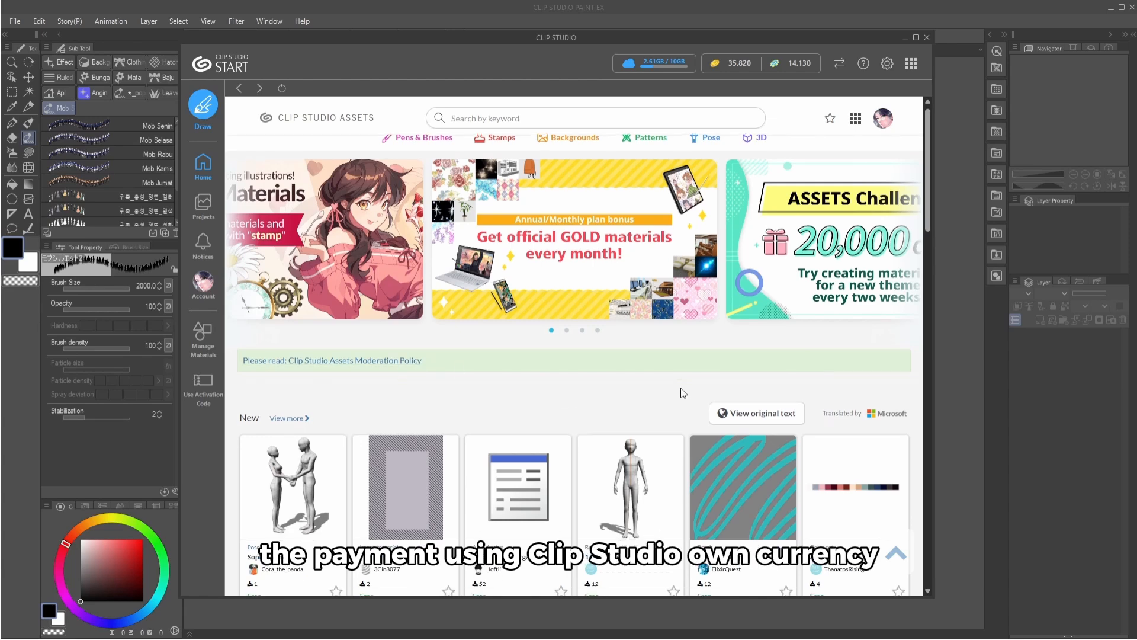
pyautogui.scroll(-5, 684, 392)
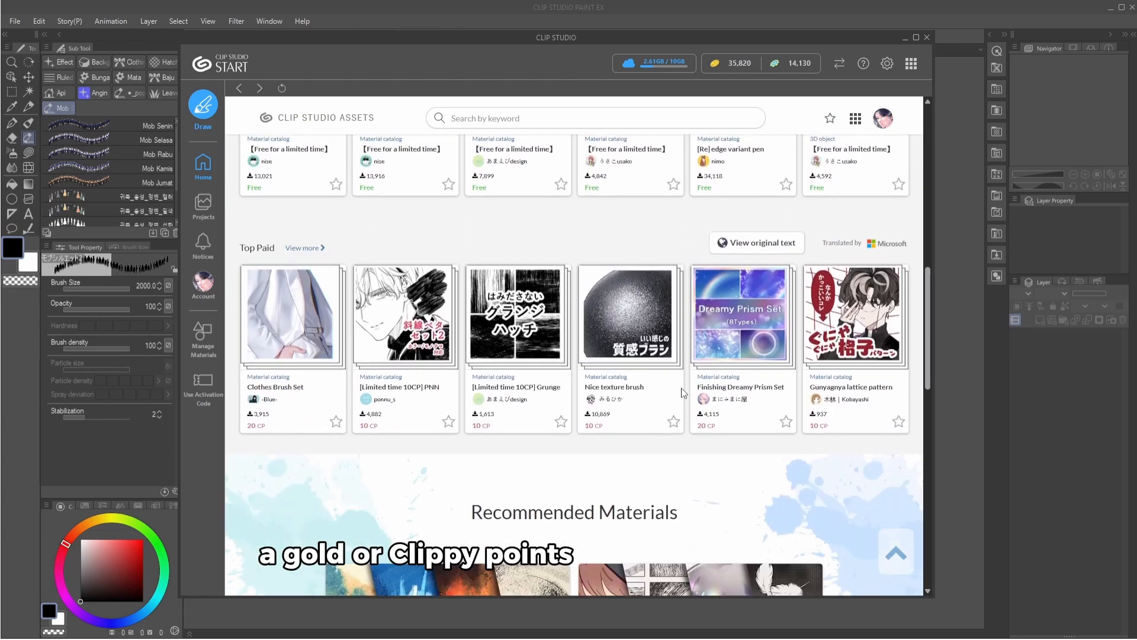
pyautogui.scroll(4, 849, 413)
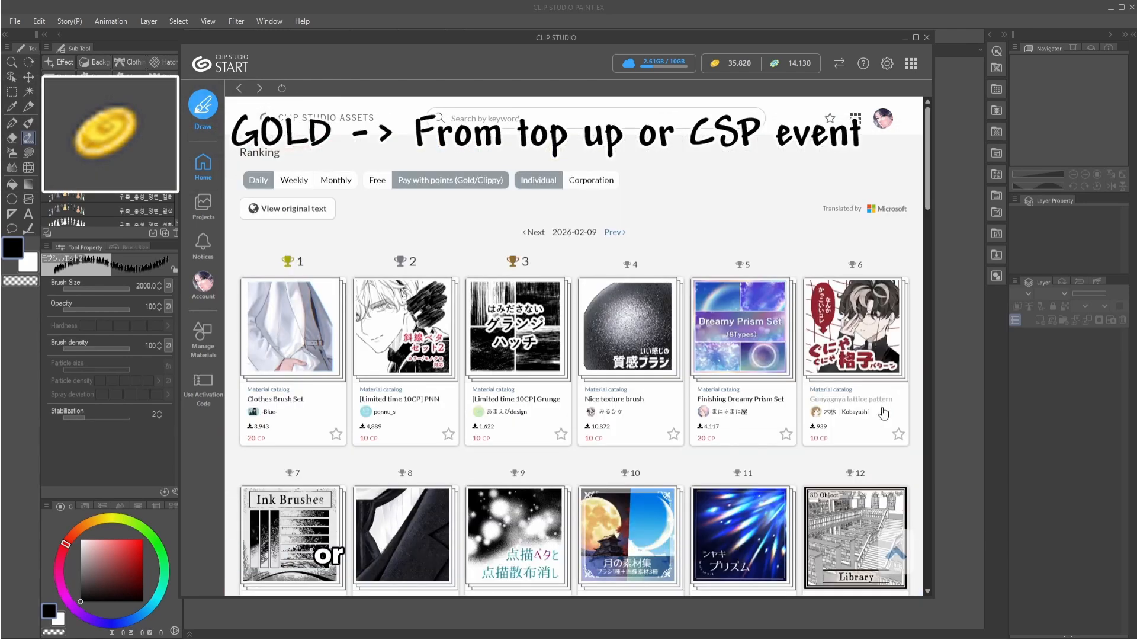
pyautogui.scroll(-5, 882, 438)
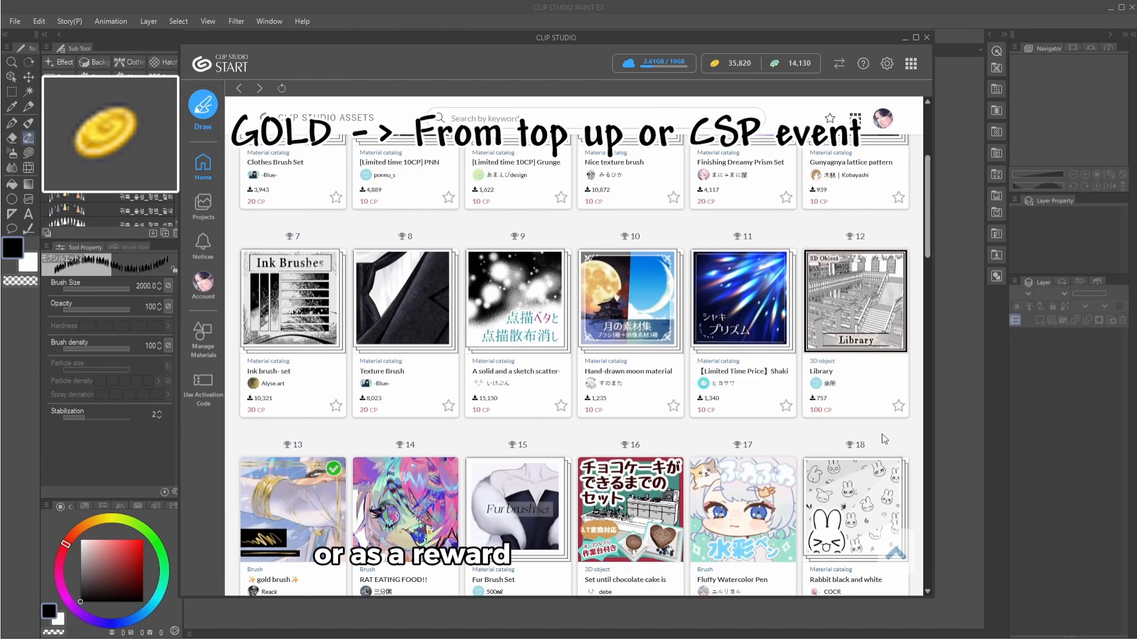
pyautogui.scroll(-5, 882, 438)
pyautogui.scroll(1, 851, 446)
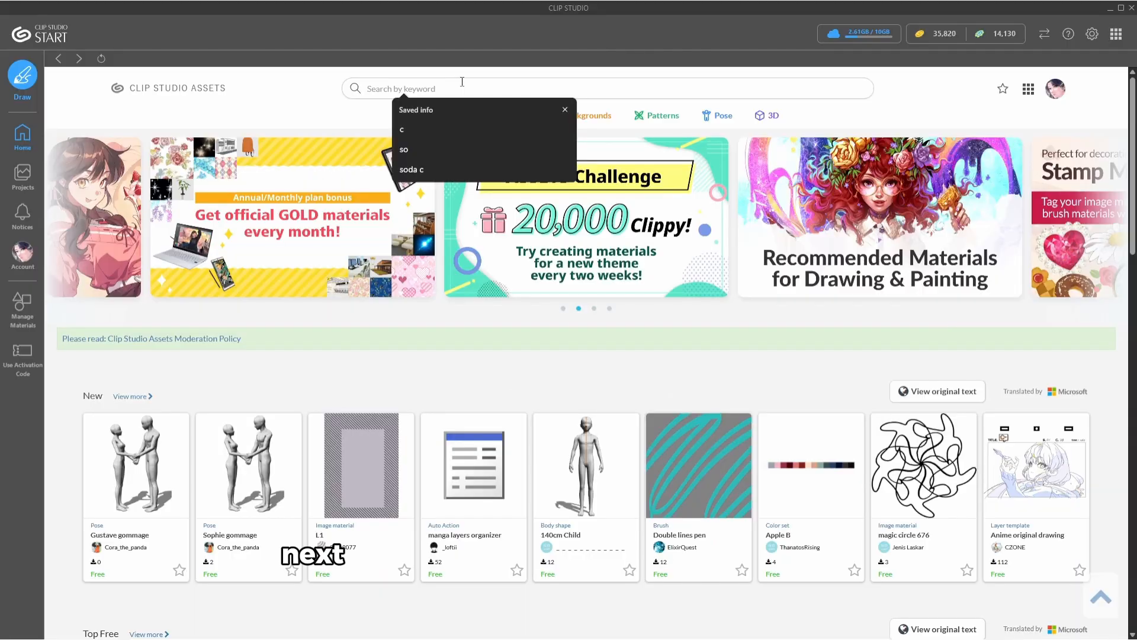
# - Search the assets for "manga" and browse through the resulting materials
pyautogui.write('manga')
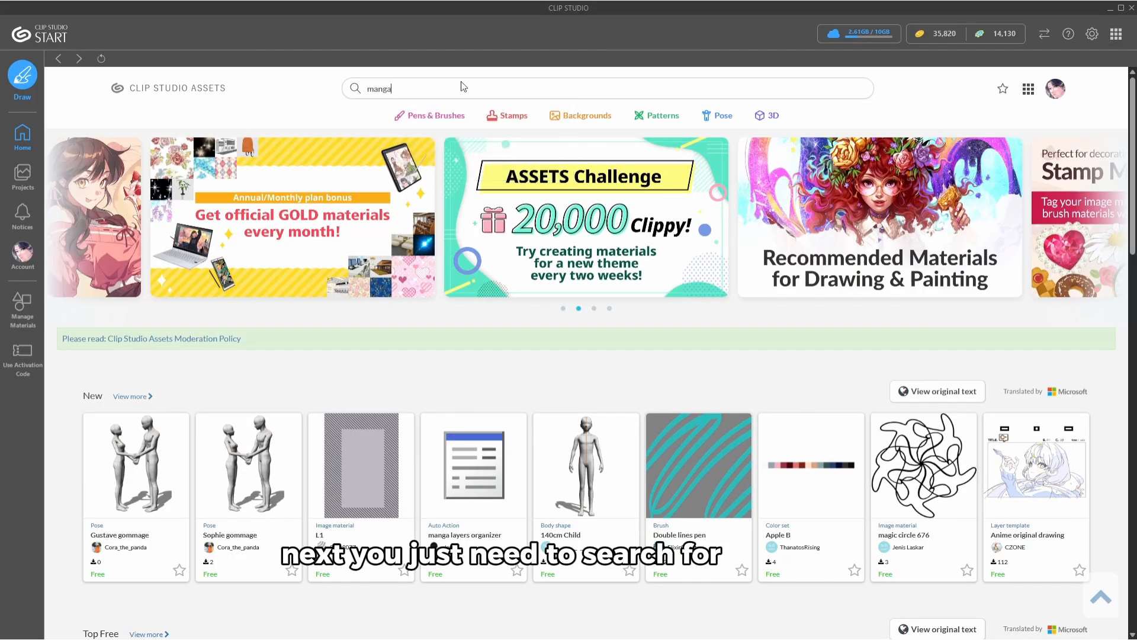
pyautogui.press('Return')
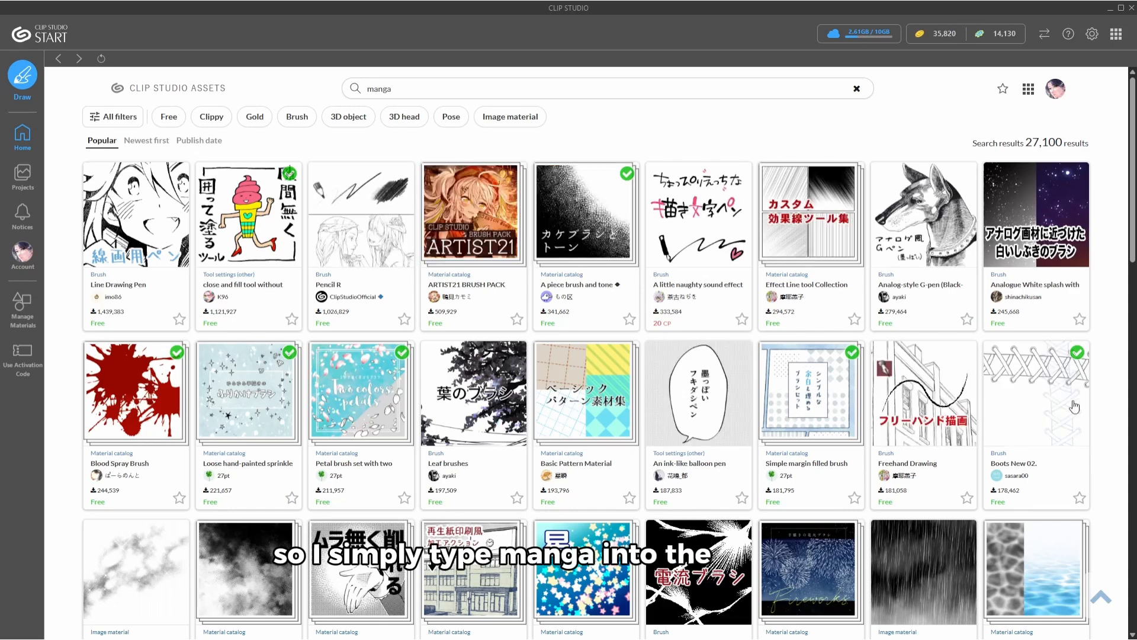
pyautogui.scroll(-3, 1107, 389)
pyautogui.scroll(-1, 1110, 389)
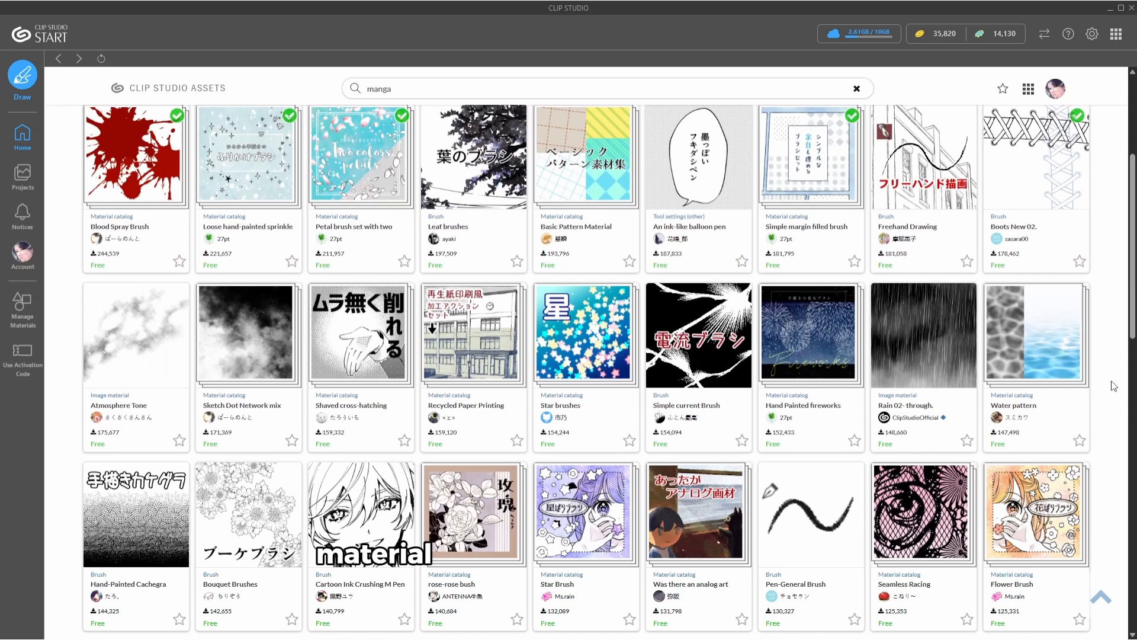
pyautogui.scroll(-2, 1114, 386)
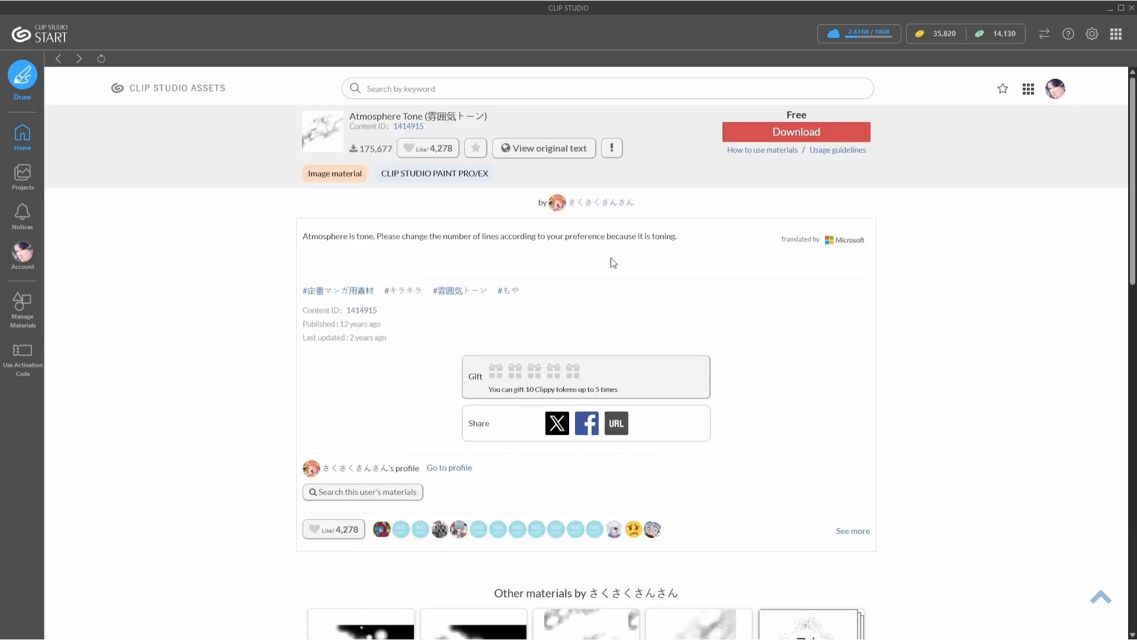
# - Download the free Atmosphere Tone image material and return to the manga search results
pyautogui.click(825, 132)
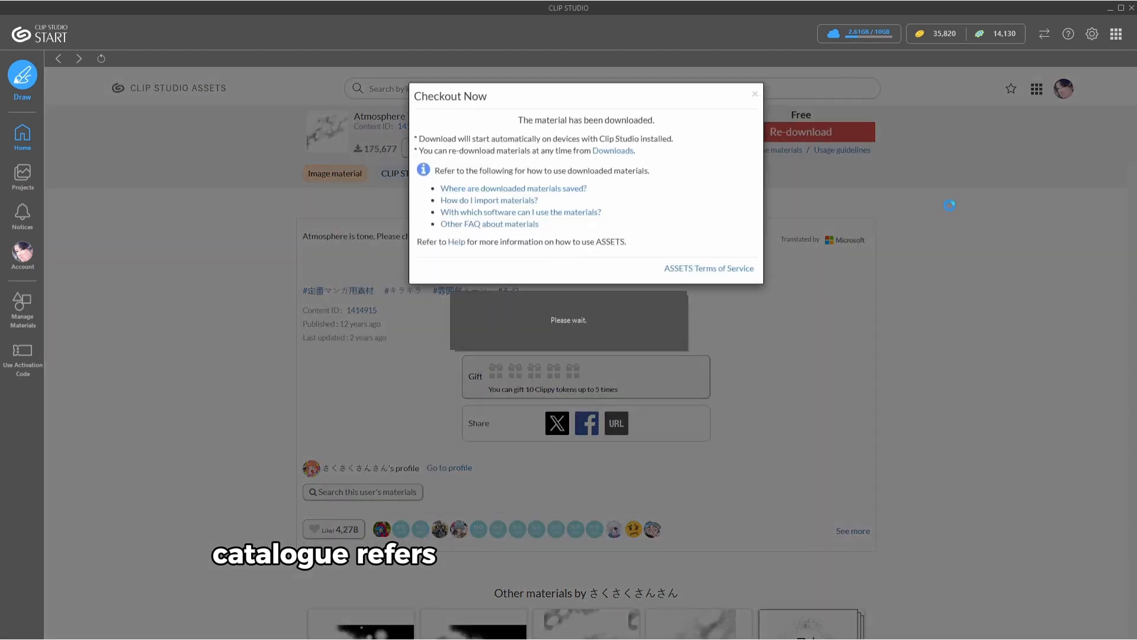
pyautogui.click(959, 267)
pyautogui.hotkey('alt', 'Left')
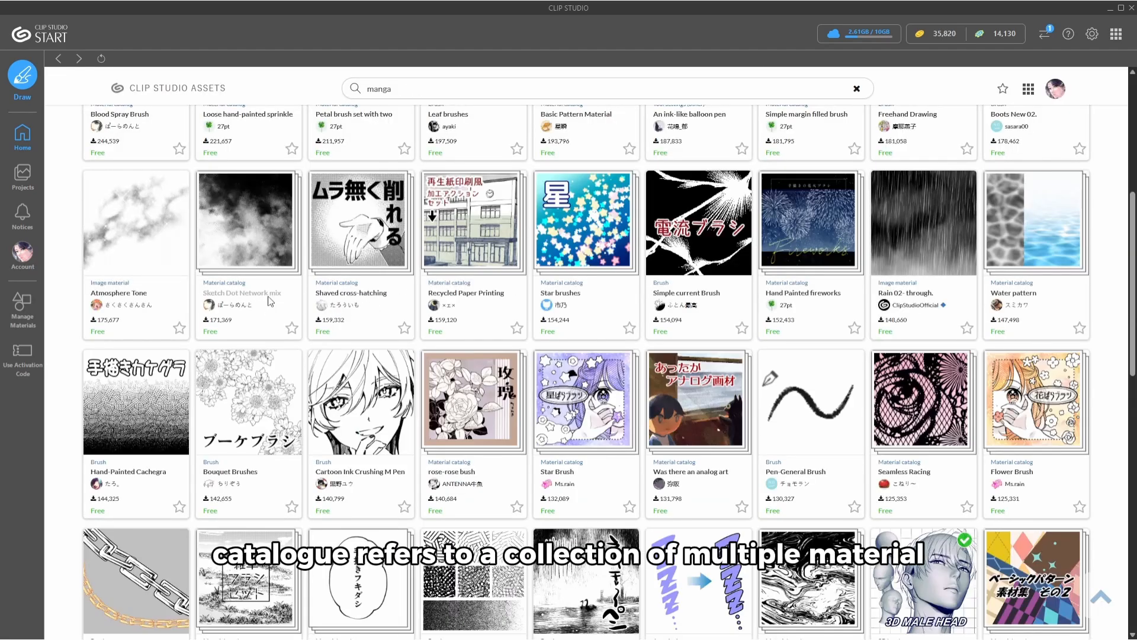
# - Examine the samples and included brushes of the Sketch Dot Network mix Blur catalog, and return to the search results
pyautogui.scroll(-11, 654, 322)
pyautogui.scroll(9, 654, 321)
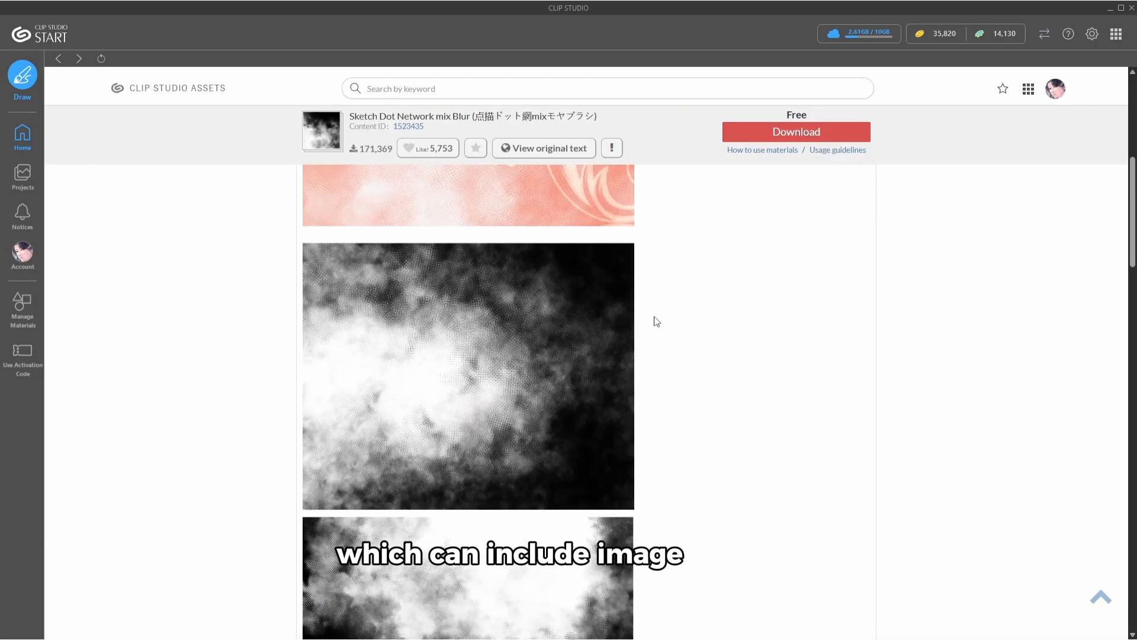
pyautogui.scroll(2, 654, 322)
pyautogui.scroll(-14, 654, 322)
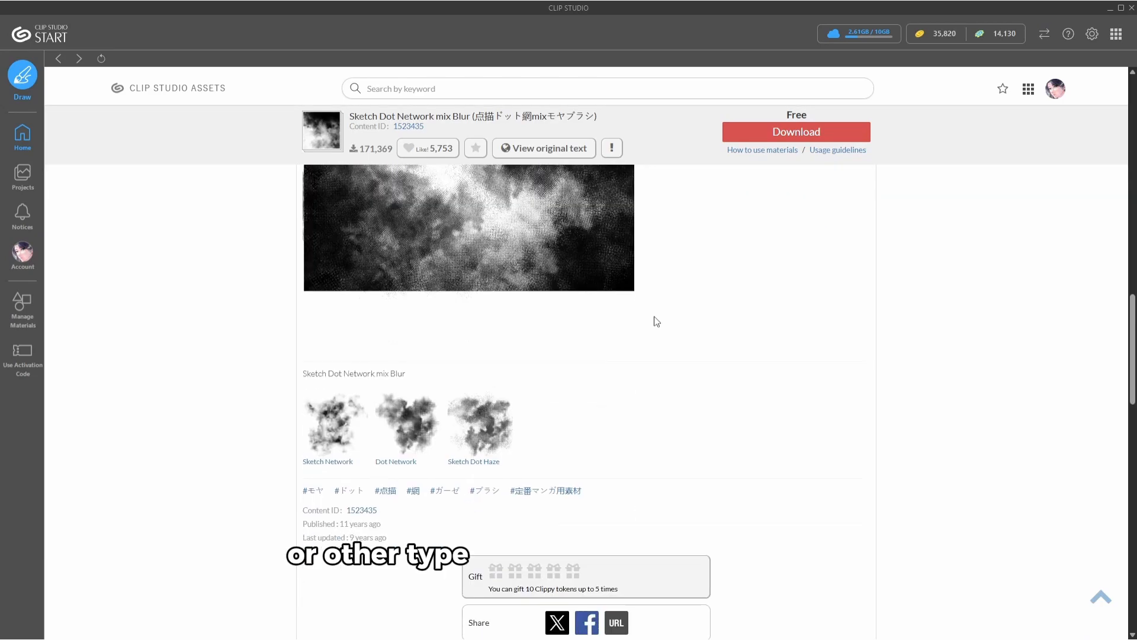
pyautogui.scroll(10, 731, 386)
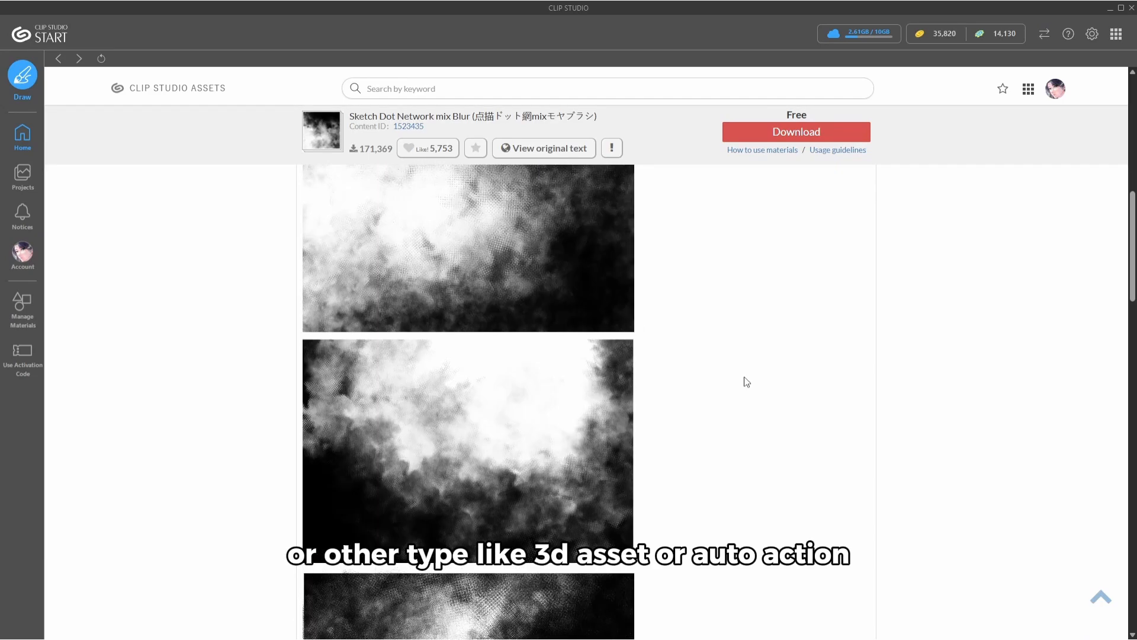
pyautogui.hotkey('alt', 'Left')
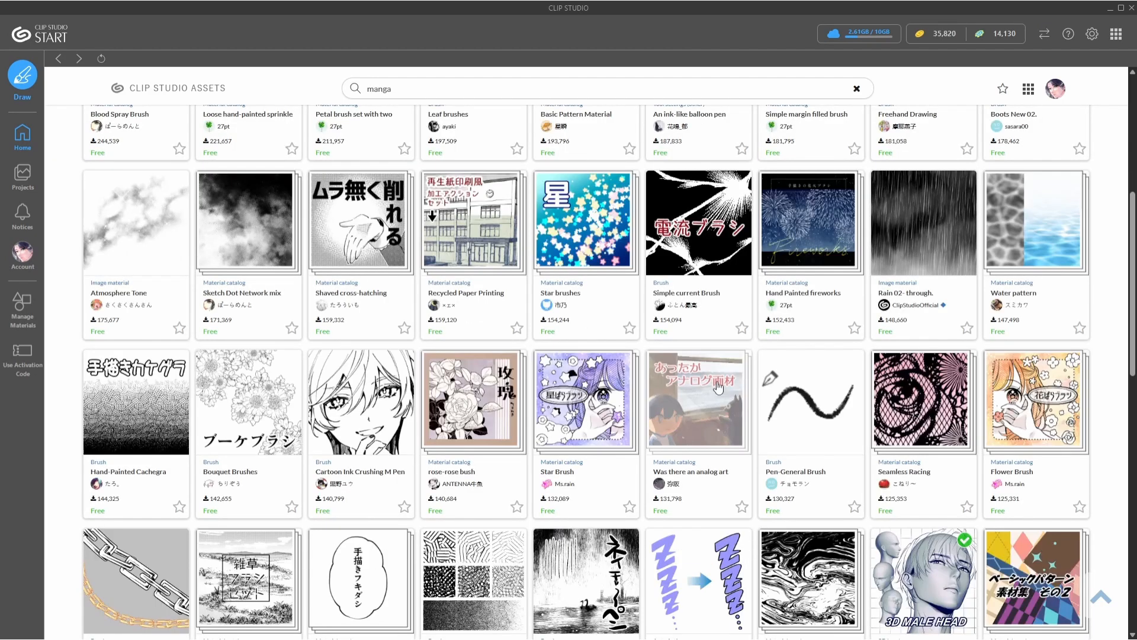
# - Download the free Bouquet Brushes material and return to the manga search results
pyautogui.click(279, 465)
pyautogui.scroll(-5, 782, 248)
pyautogui.click(797, 133)
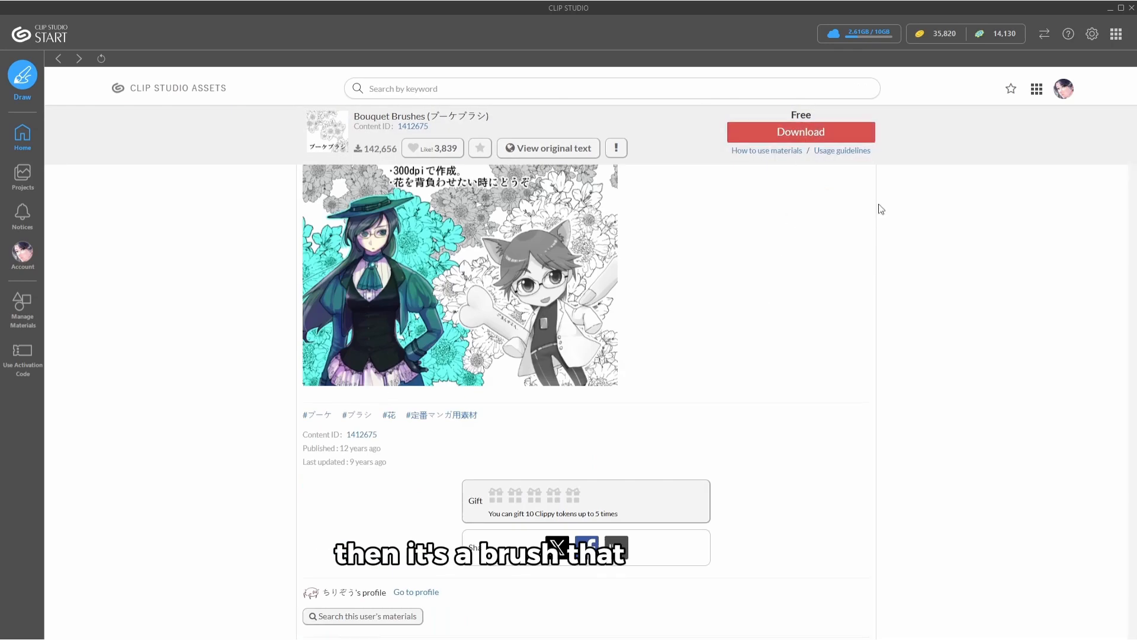
pyautogui.hotkey('alt', 'Left')
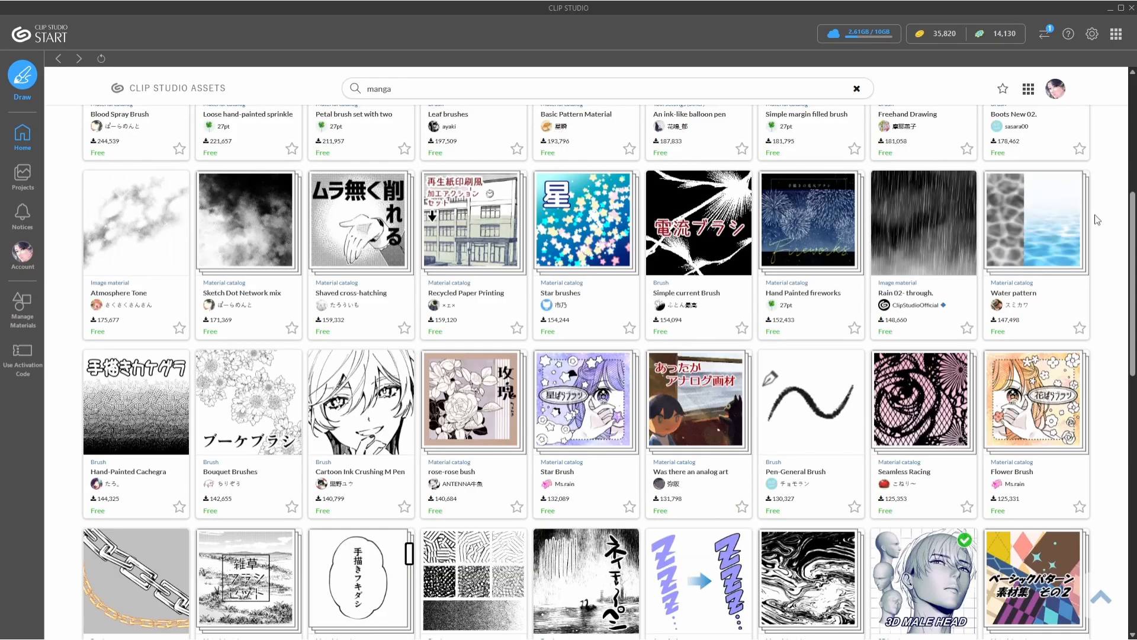
# - Download the rose-rose bush material catalog after viewing its samples, and check the progress of the data transfers
pyautogui.click(466, 477)
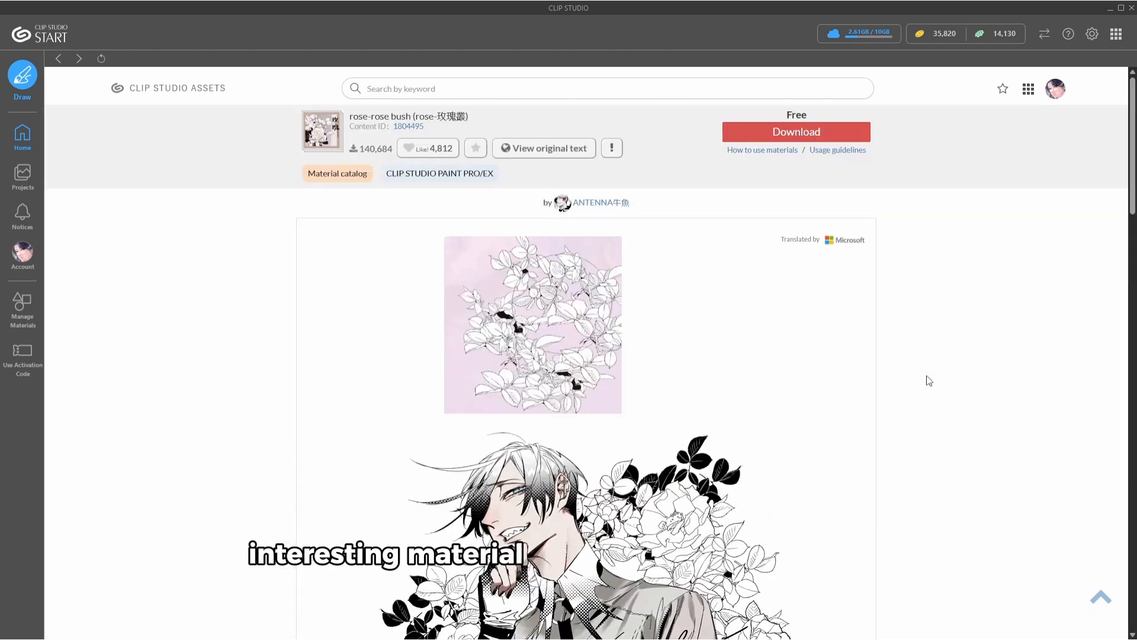
pyautogui.scroll(-15, 923, 362)
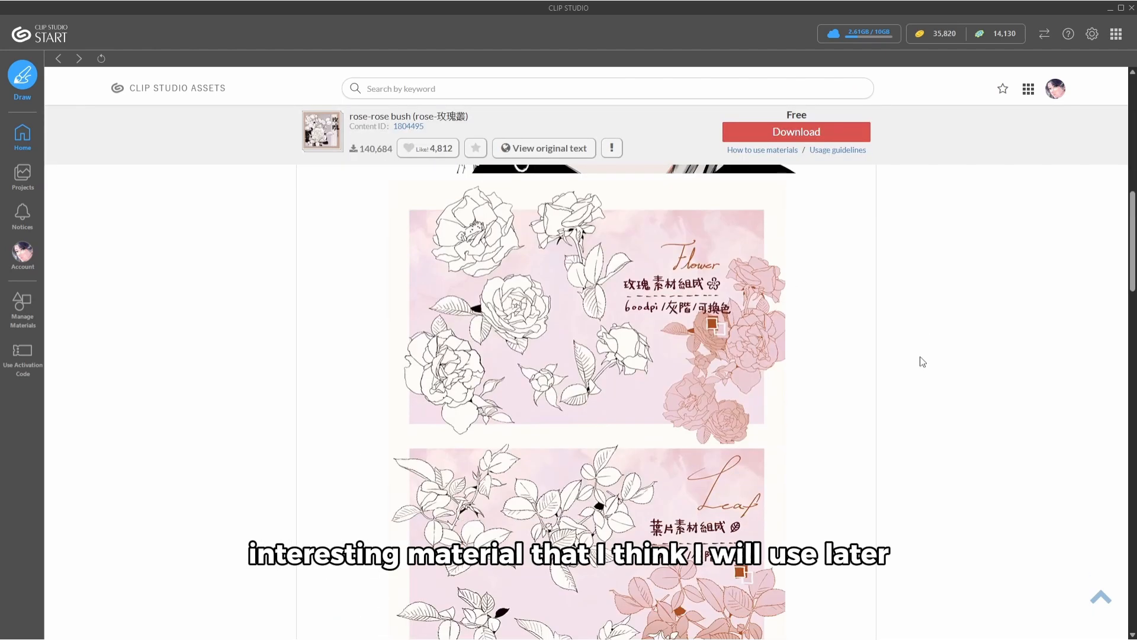
pyautogui.scroll(-2, 569, 464)
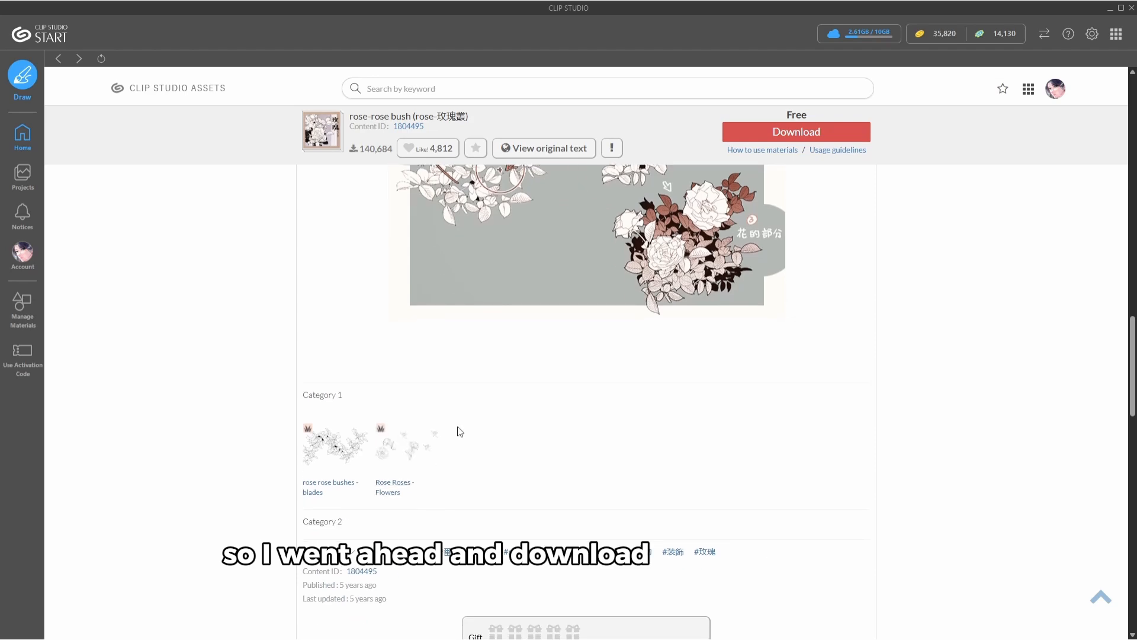
pyautogui.click(817, 136)
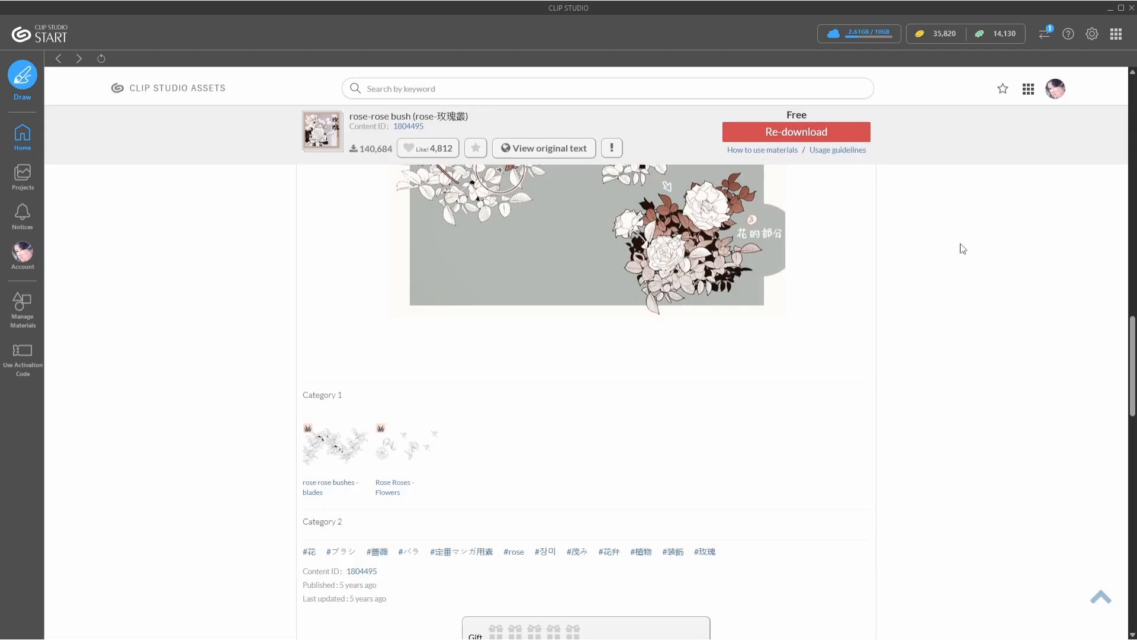
pyautogui.click(1049, 31)
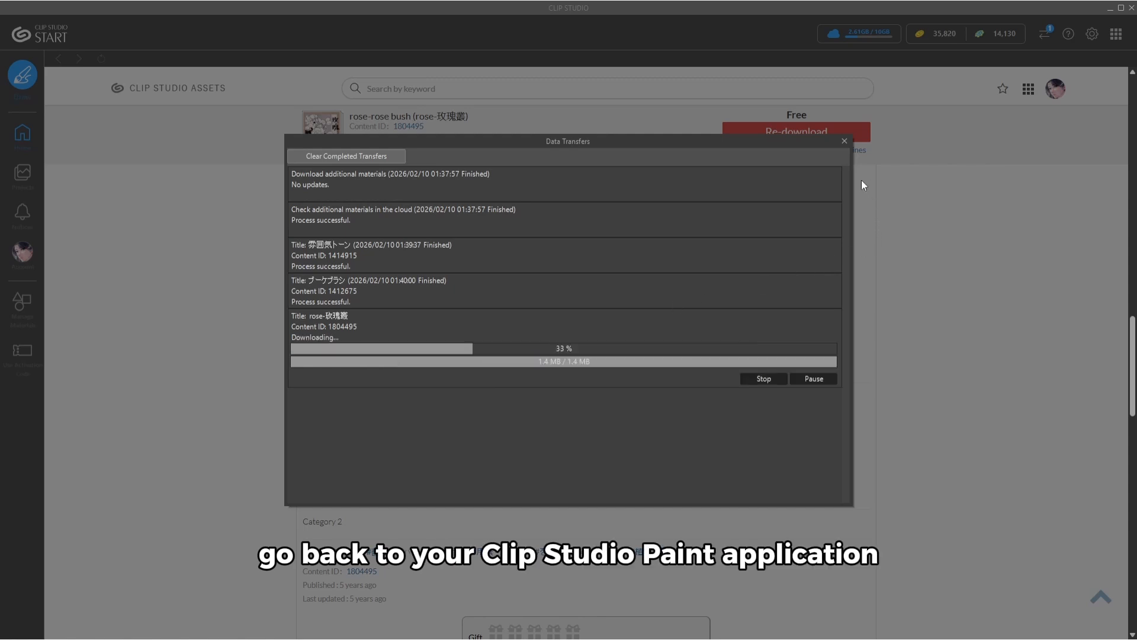
pyautogui.click(845, 141)
# - Switch back to Clip Studio Paint and show the Download folder in the Material palette
pyautogui.click(726, 625)
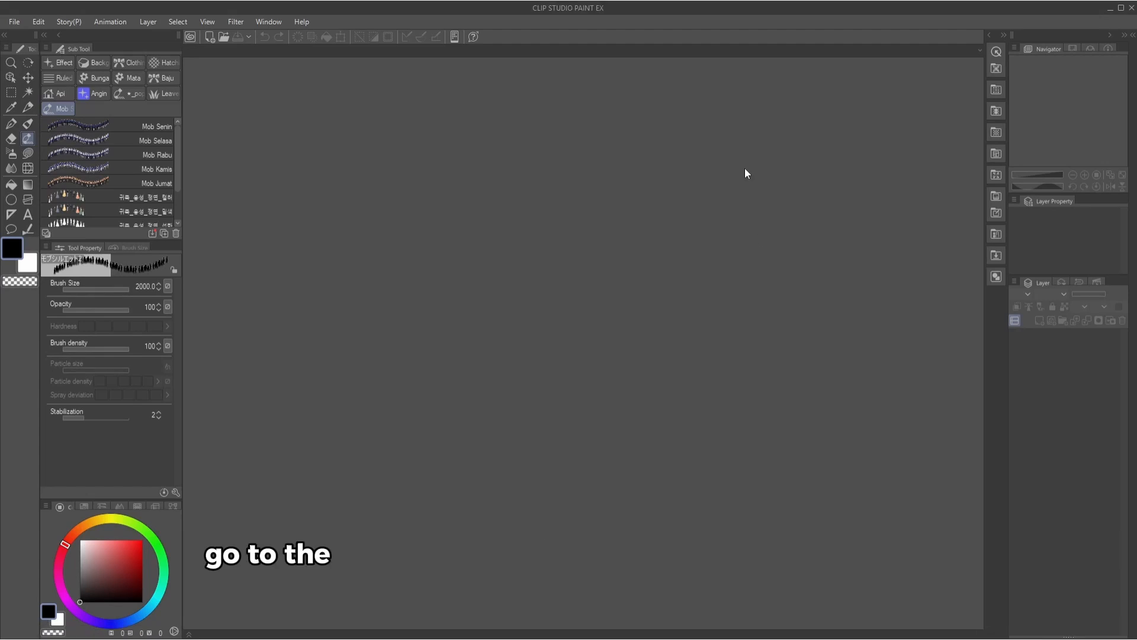
pyautogui.click(989, 35)
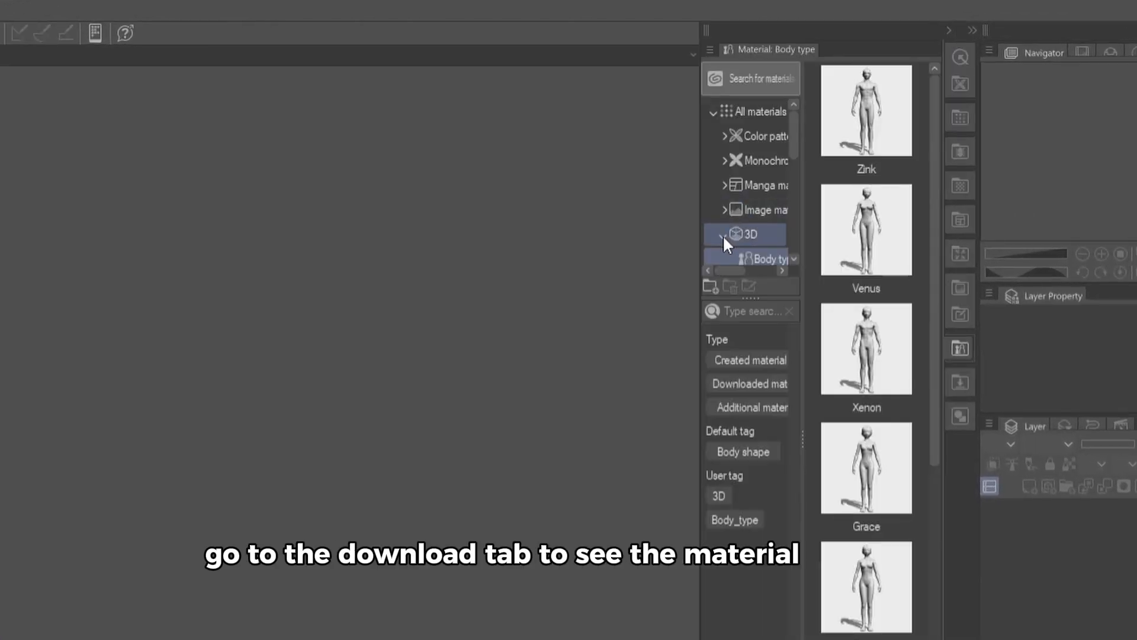
pyautogui.click(849, 164)
pyautogui.scroll(-1, 861, 168)
pyautogui.click(767, 225)
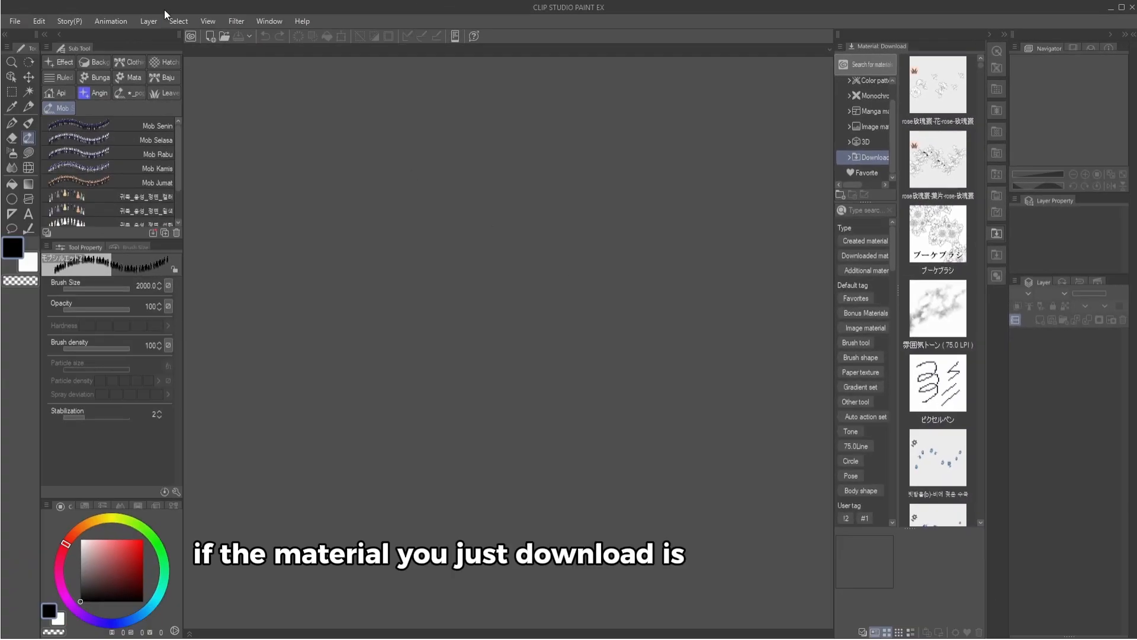
# - Create a 2000 x 2000 px illustration at 300 dpi and place the downloaded 雰囲気トーン image material on its canvas
pyautogui.click(211, 36)
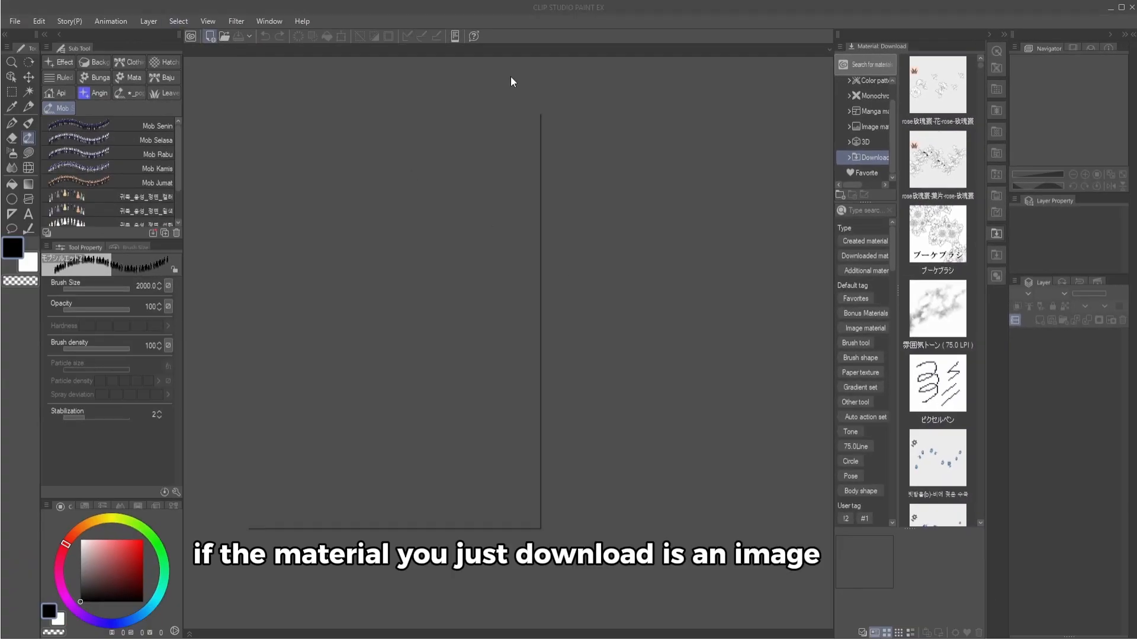
pyautogui.click(501, 145)
pyautogui.click(944, 307)
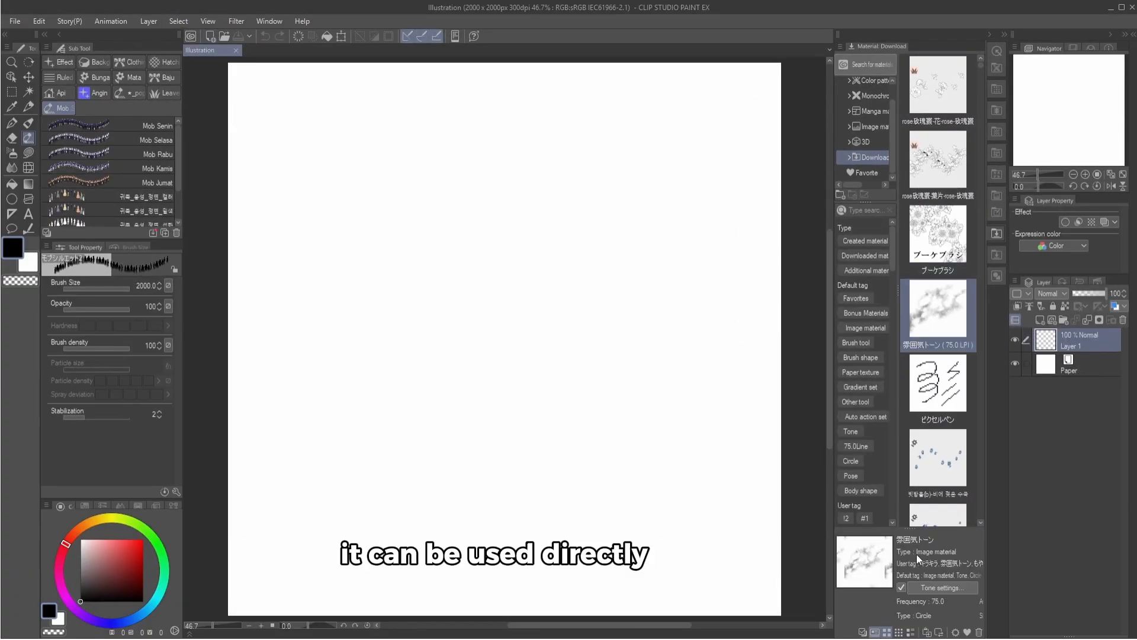
pyautogui.moveTo(967, 326); pyautogui.dragTo(557, 268)
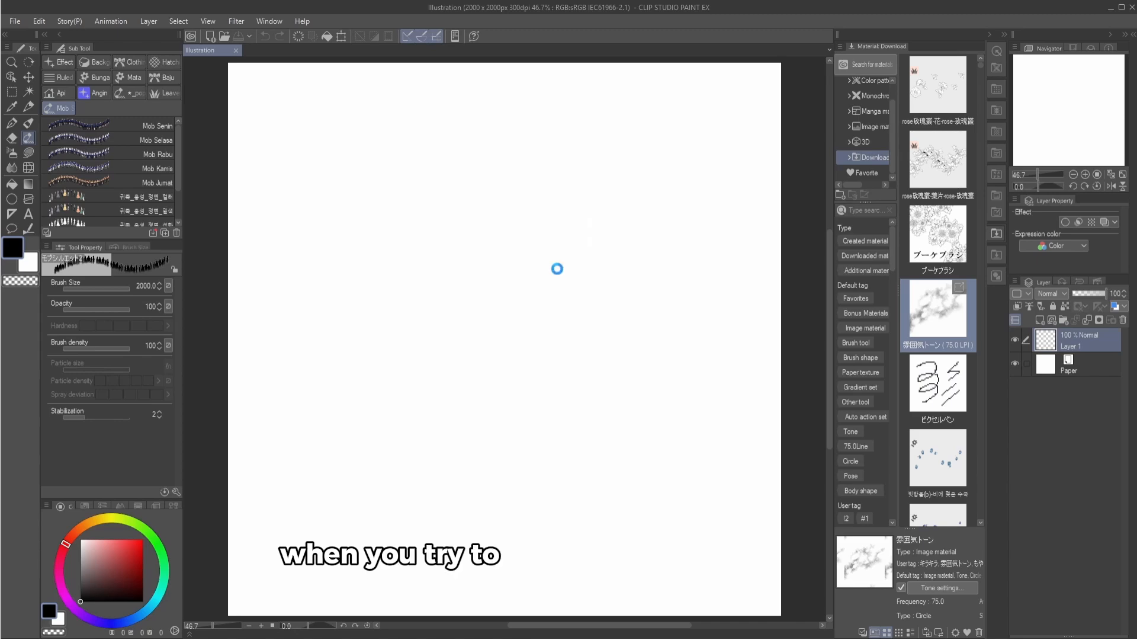
# - Scale the placed 雰囲気トーン image material down to 14 so its tiled pattern repeats across the canvas
pyautogui.scroll(-1, 541, 337)
pyautogui.scroll(-5, 533, 325)
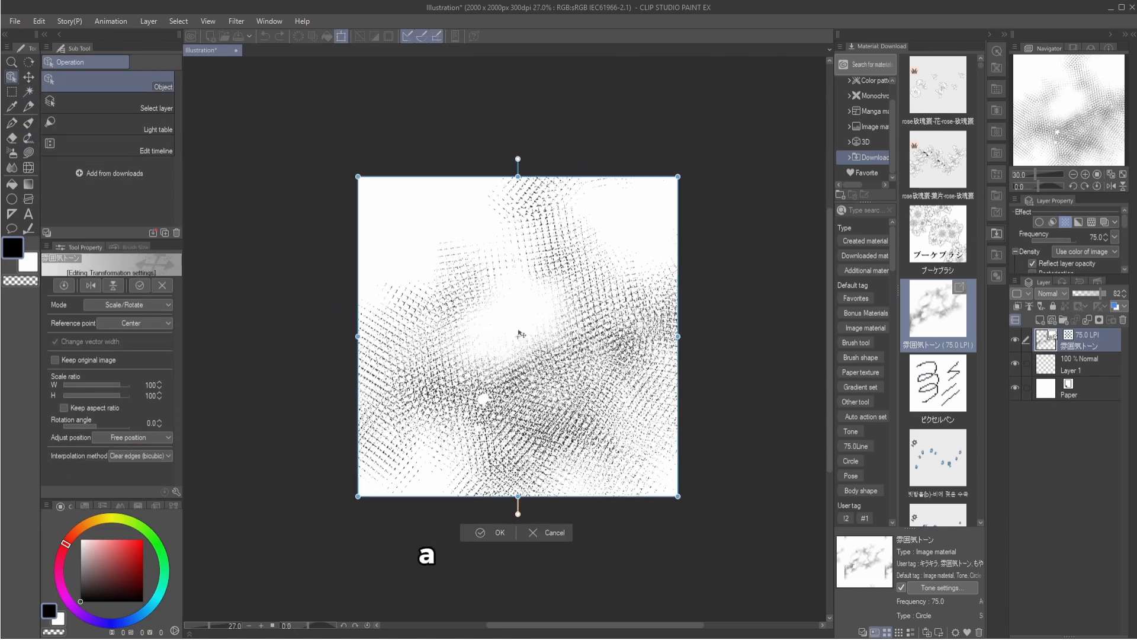
pyautogui.moveTo(791, 112); pyautogui.dragTo(368, 424)
pyautogui.scroll(4, 545, 318)
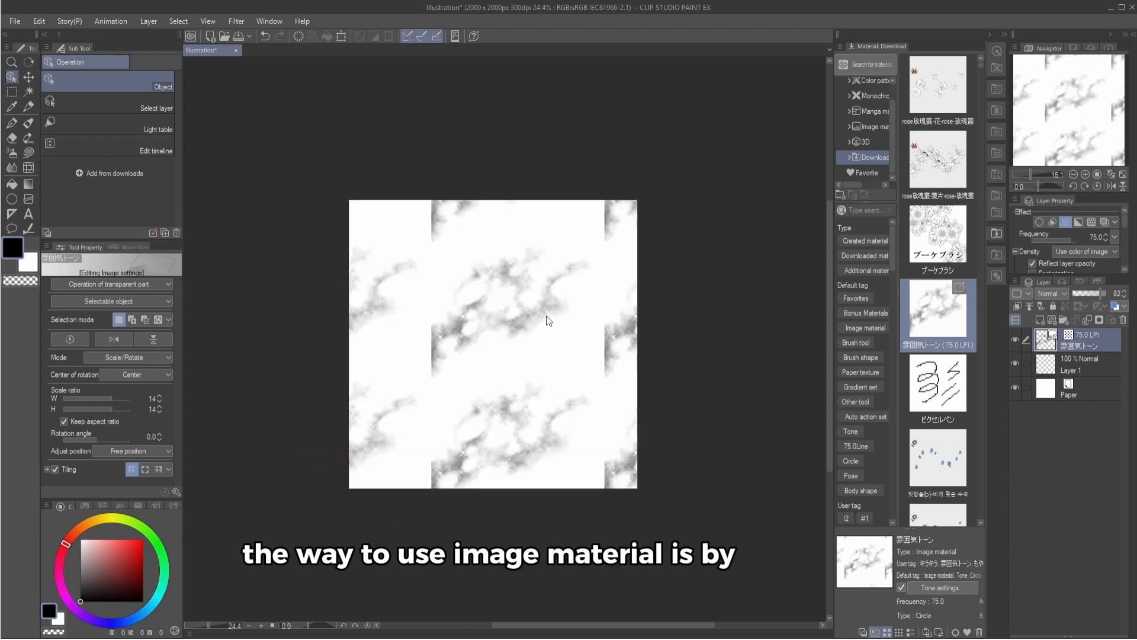
pyautogui.scroll(-1, 500, 297)
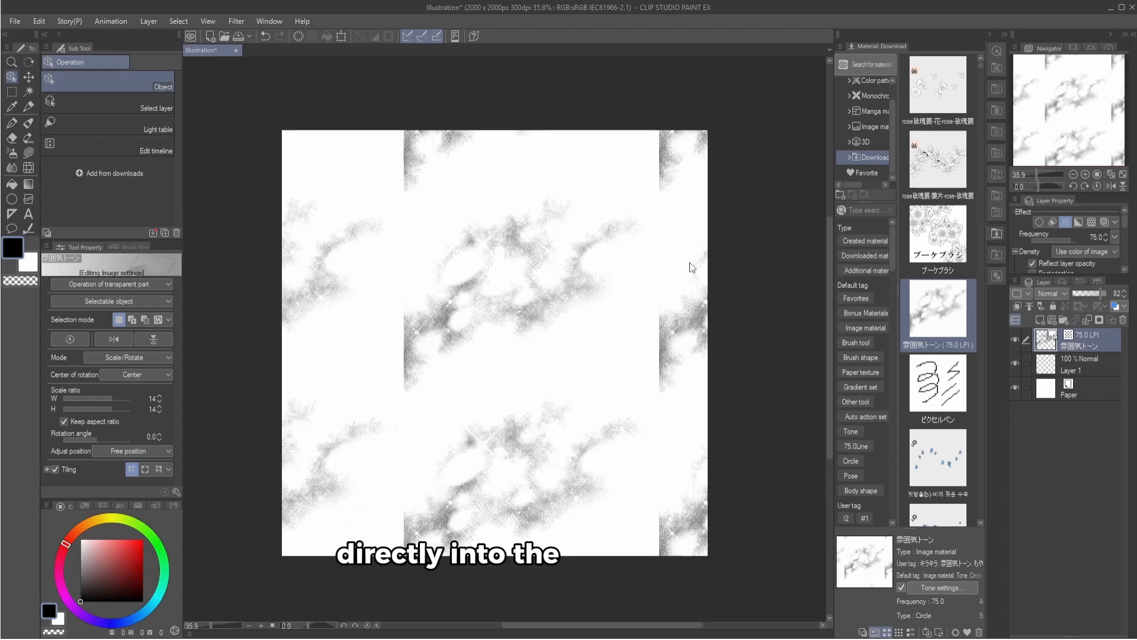
# - Isolate one full tile of the 雰囲気トーン pattern in a copied layer using a rectangular selection
pyautogui.click(1040, 319)
pyautogui.press('m')
pyautogui.moveTo(404, 193); pyautogui.dragTo(659, 395)
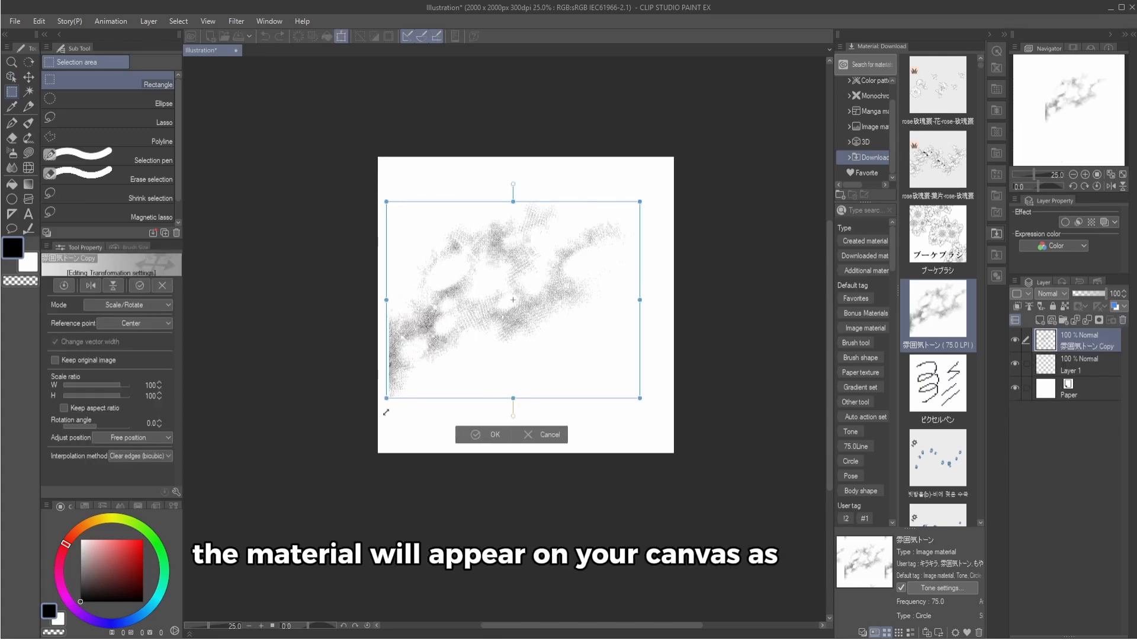
# - Scale the copied tone tile to 166 so it spans the canvas width, and align it with the canvas's upper edge
pyautogui.moveTo(386, 412); pyautogui.dragTo(379, 407)
pyautogui.moveTo(640, 201); pyautogui.dragTo(675, 174)
pyautogui.moveTo(585, 302); pyautogui.dragTo(585, 285)
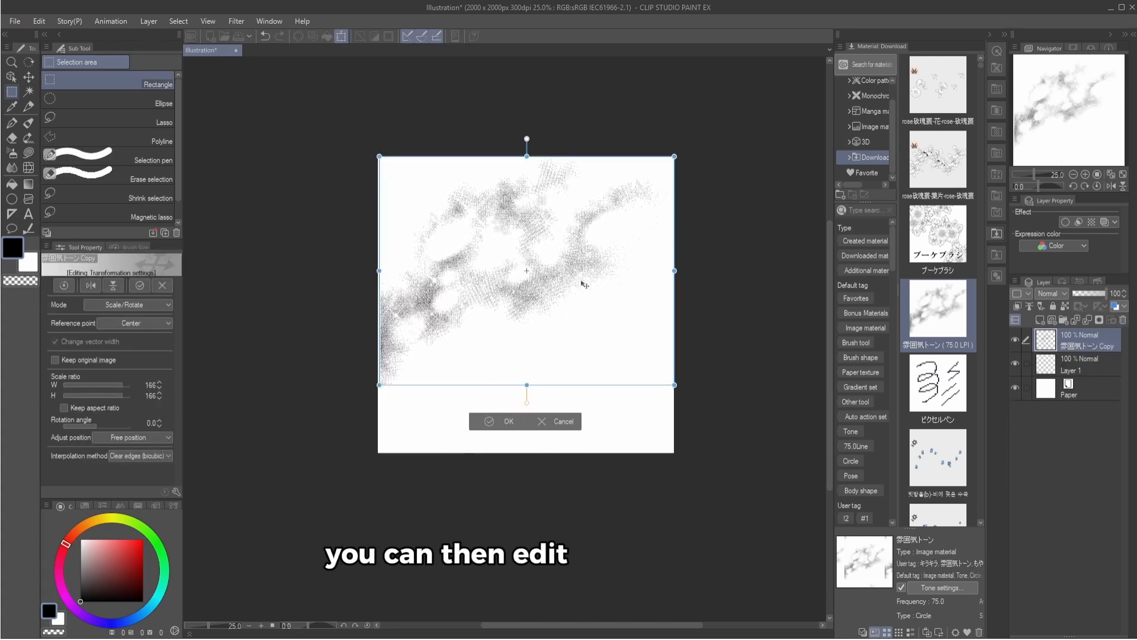
pyautogui.press('Return')
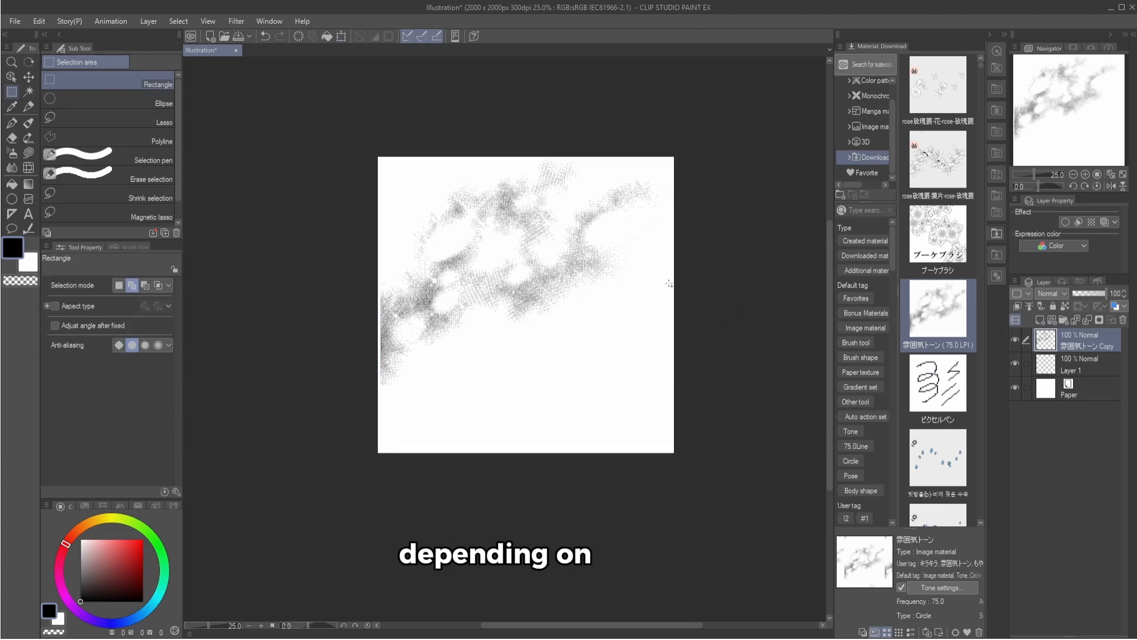
# - Add the downloaded rose玫瑰園-花, rose玫瑰園-葉片 and ブーケブラシ brushes to the Bunga sub tool group
pyautogui.click(938, 234)
pyautogui.click(938, 160)
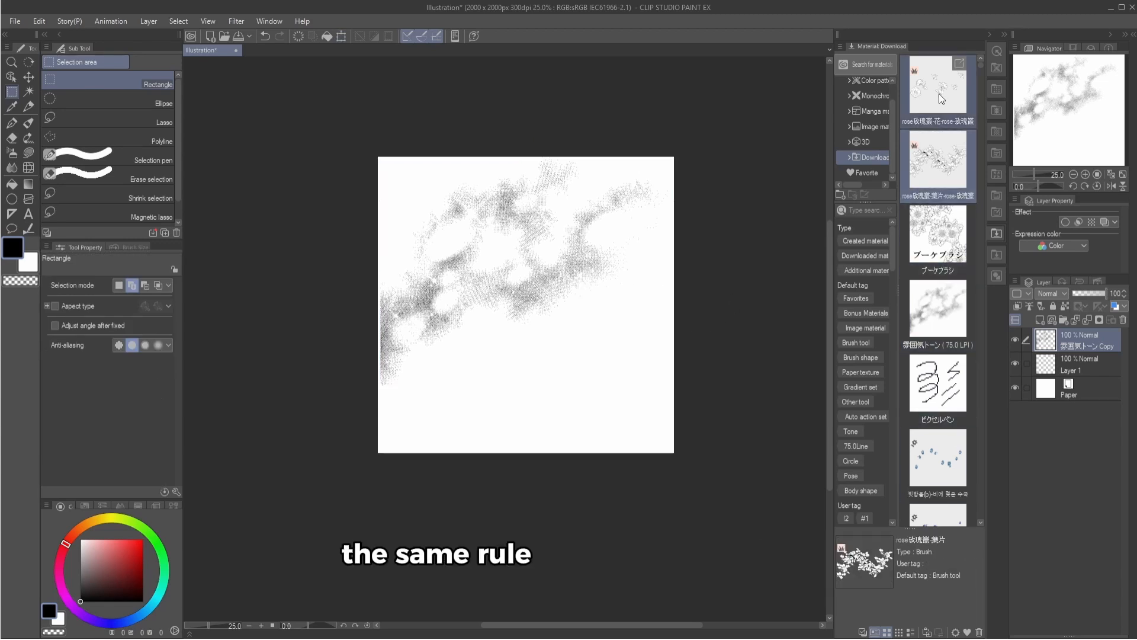
pyautogui.click(938, 234)
pyautogui.keyDown('shift'); pyautogui.click(956, 107); pyautogui.keyUp('shift')
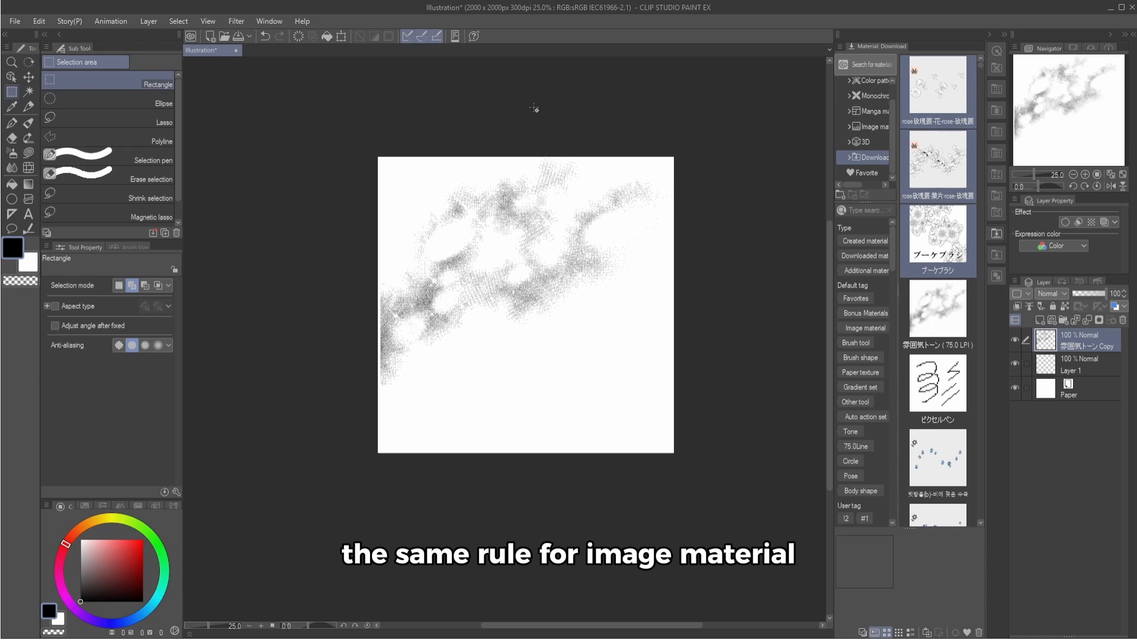
pyautogui.click(29, 138)
pyautogui.click(101, 77)
pyautogui.moveTo(178, 168); pyautogui.dragTo(177, 230)
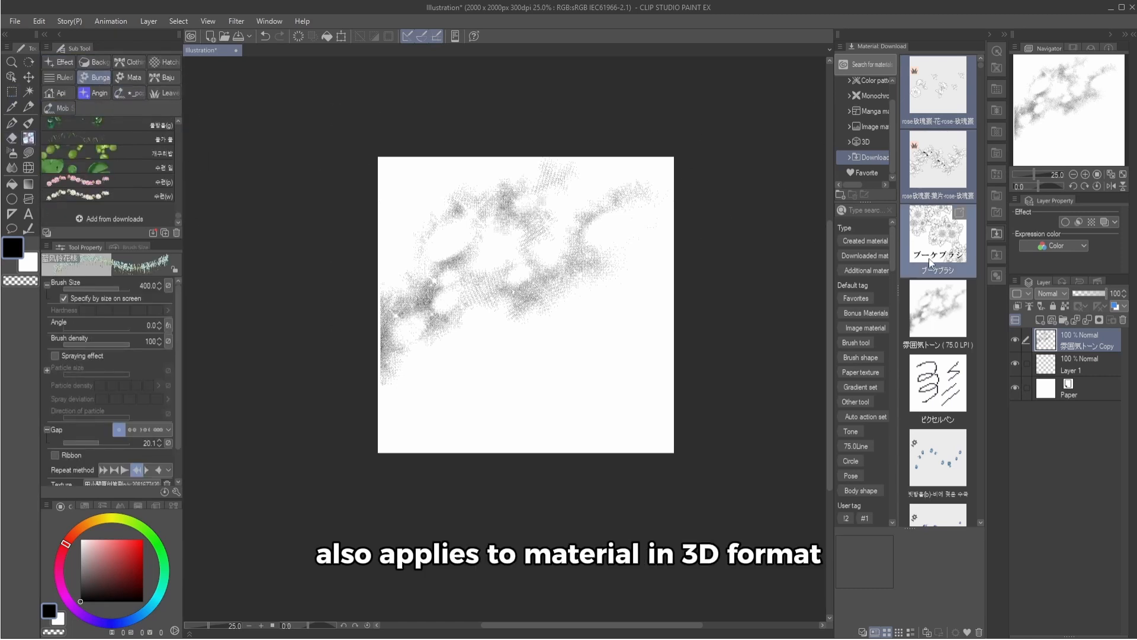
pyautogui.moveTo(937, 255); pyautogui.dragTo(144, 218)
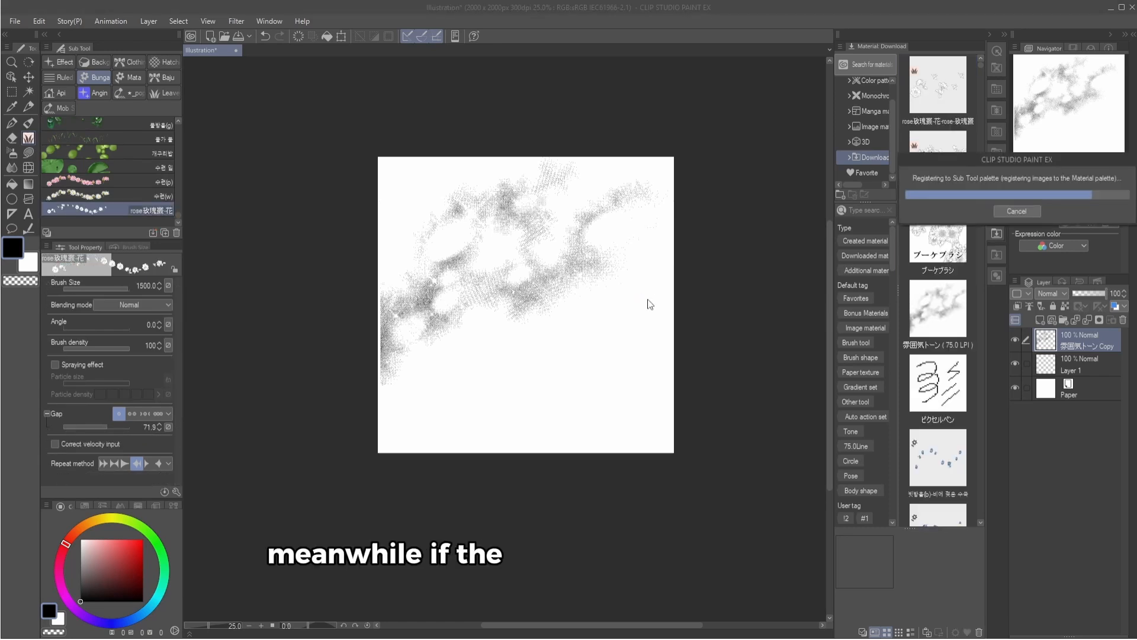
pyautogui.scroll(-2, 118, 180)
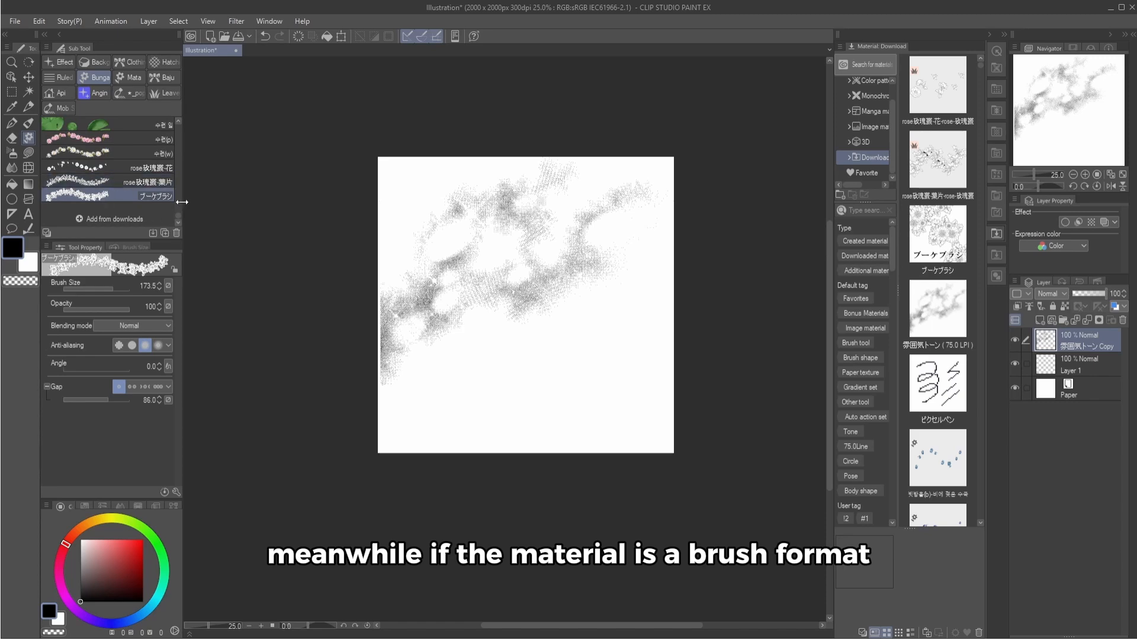
# - Add a new layer above the tone, undo the small test stamp, and enlarge ブーケブラシ to brush size 600
pyautogui.click(1040, 320)
pyautogui.scroll(3, 429, 265)
pyautogui.scroll(4, 655, 376)
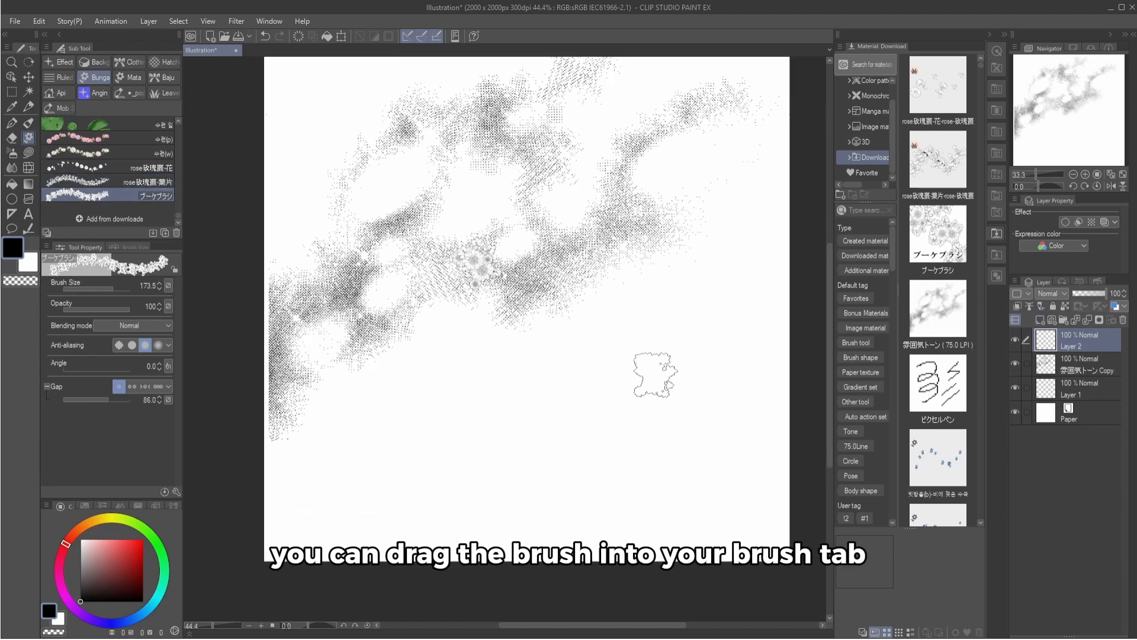
pyautogui.hotkey('ctrl', 'z')
pyautogui.scroll(-2, 481, 236)
pyautogui.press(']')
pyautogui.press(']')
pyautogui.press(']')
pyautogui.press(']')
pyautogui.press(']')
pyautogui.press(']')
# - Stamp bouquets around the canvas with ブーケブラシ and overlay leaves with the rose玫瑰園-葉片 brush at size 1700
pyautogui.click(382, 367)
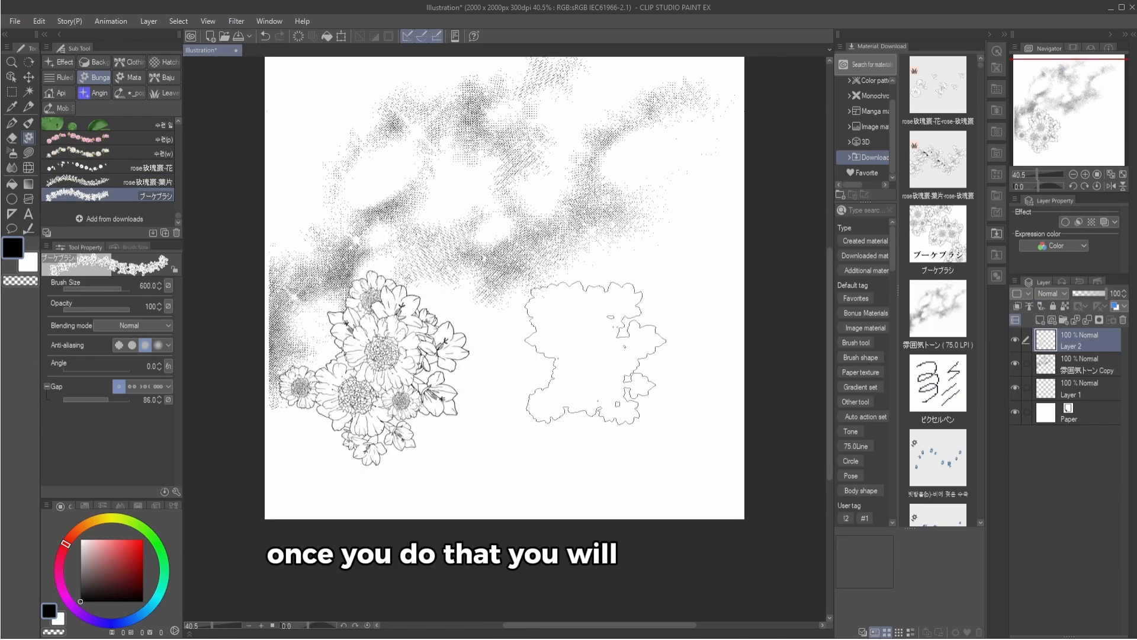
pyautogui.click(587, 355)
pyautogui.click(613, 230)
pyautogui.click(418, 159)
pyautogui.click(116, 185)
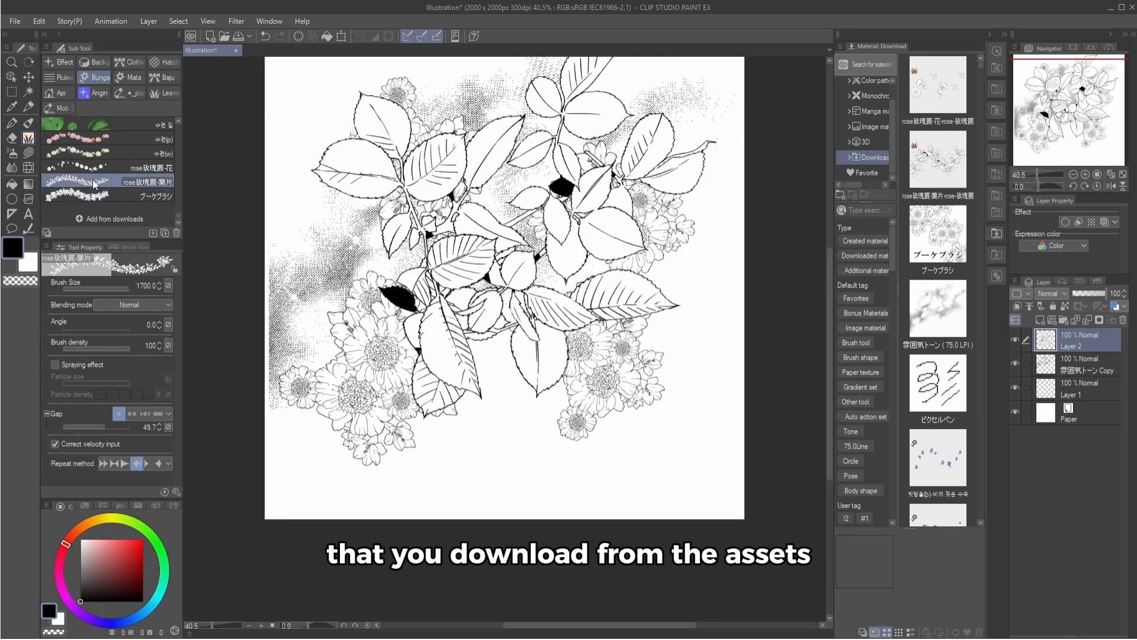
pyautogui.click(89, 168)
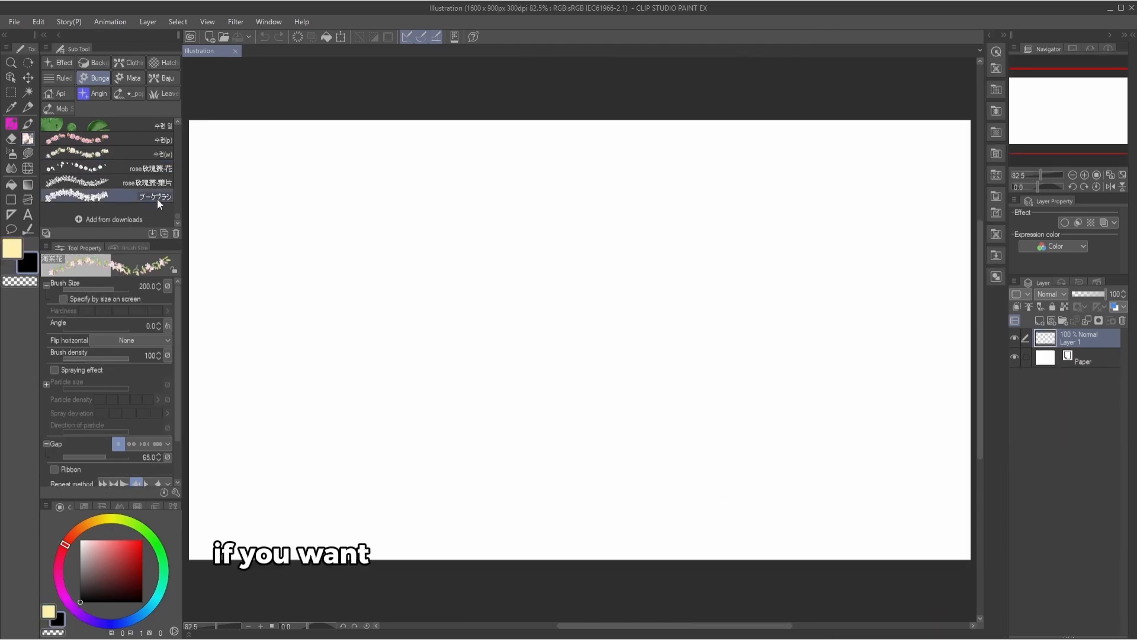
# - Move ブーケブラシ out of Bunga into a new sub tool group of its own and rename that group FLOWER
pyautogui.click(155, 197)
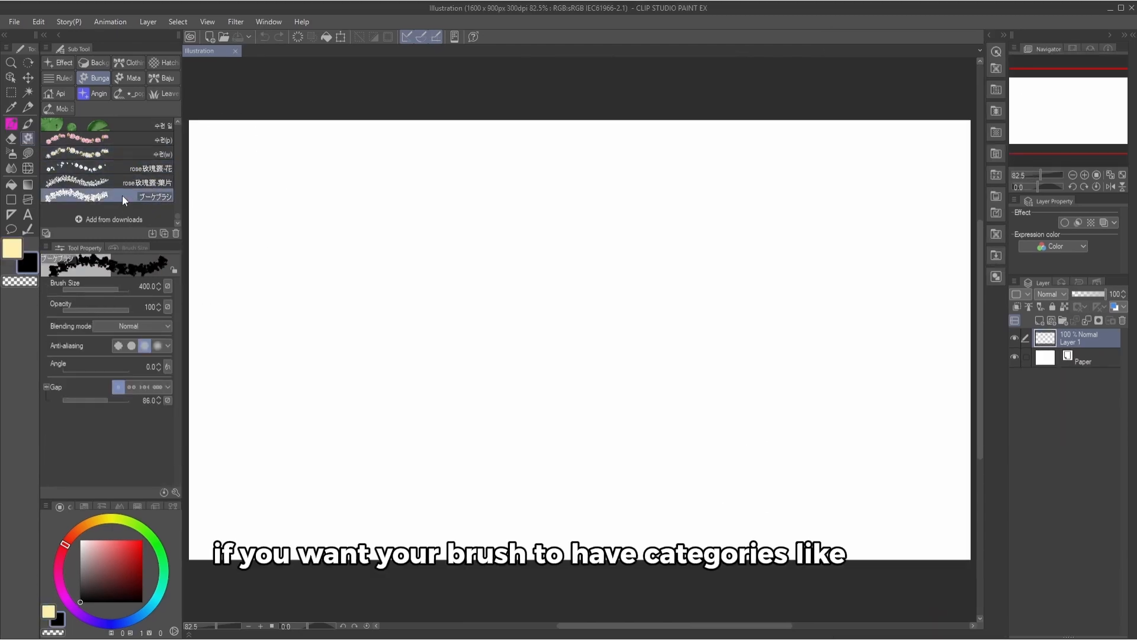
pyautogui.moveTo(122, 194); pyautogui.dragTo(123, 108)
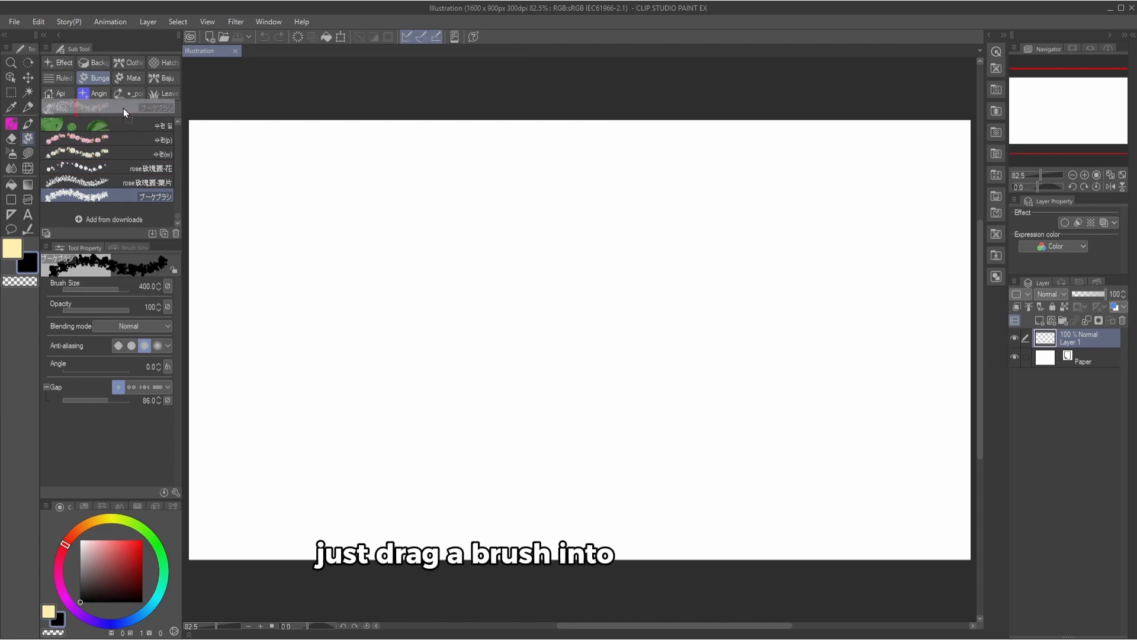
pyautogui.click(100, 107)
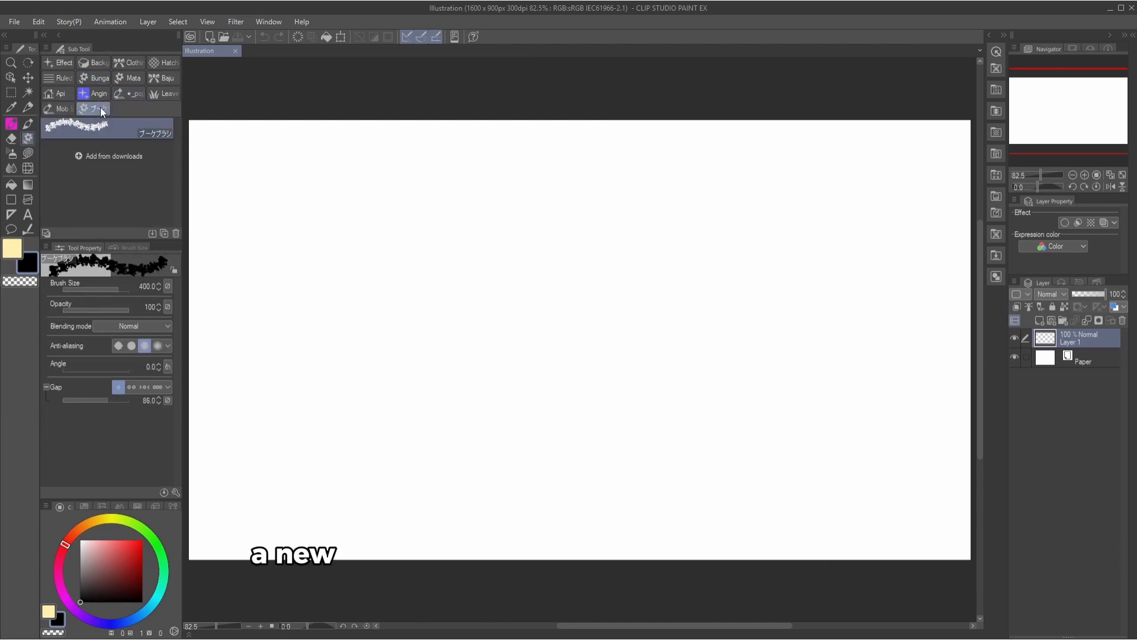
pyautogui.rightClick(101, 107)
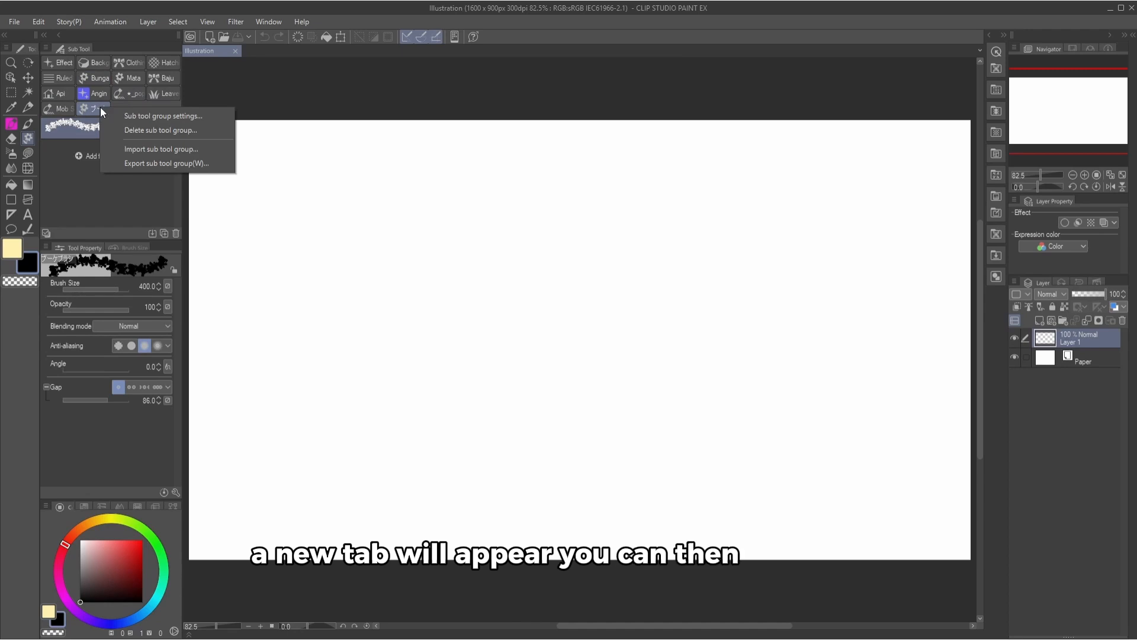
pyautogui.click(186, 116)
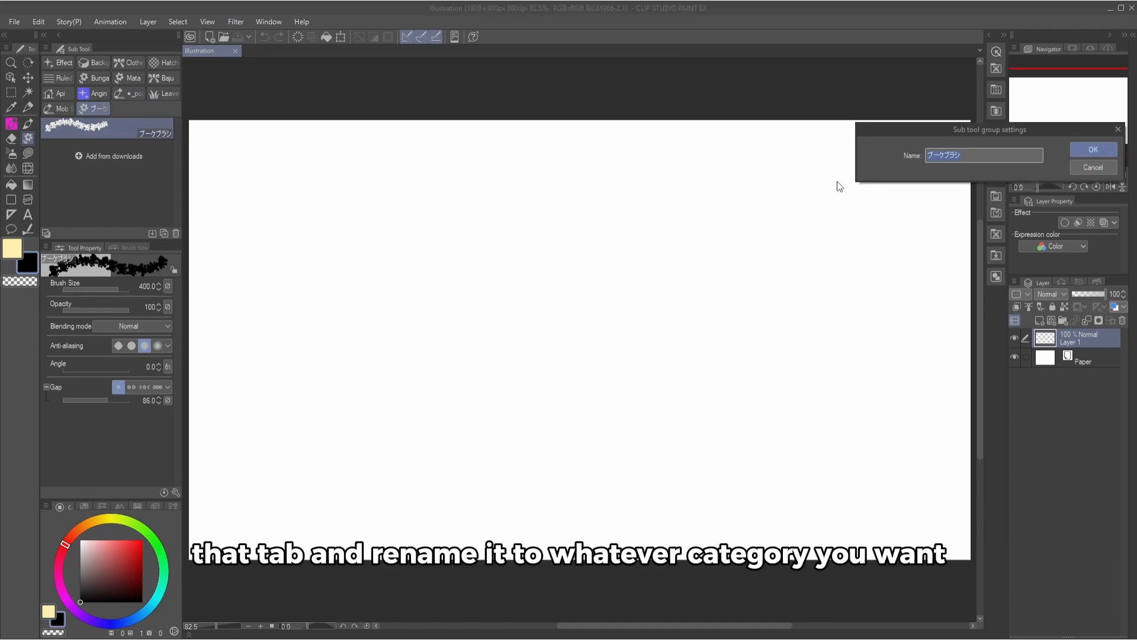
pyautogui.write('FLOWER')
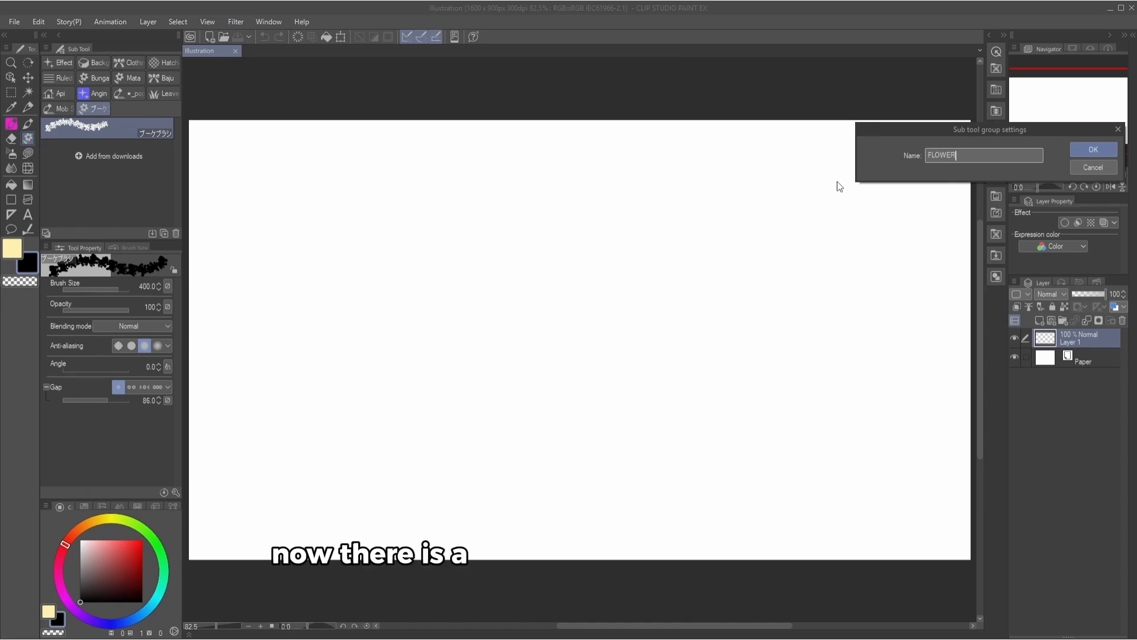
pyautogui.press('Return')
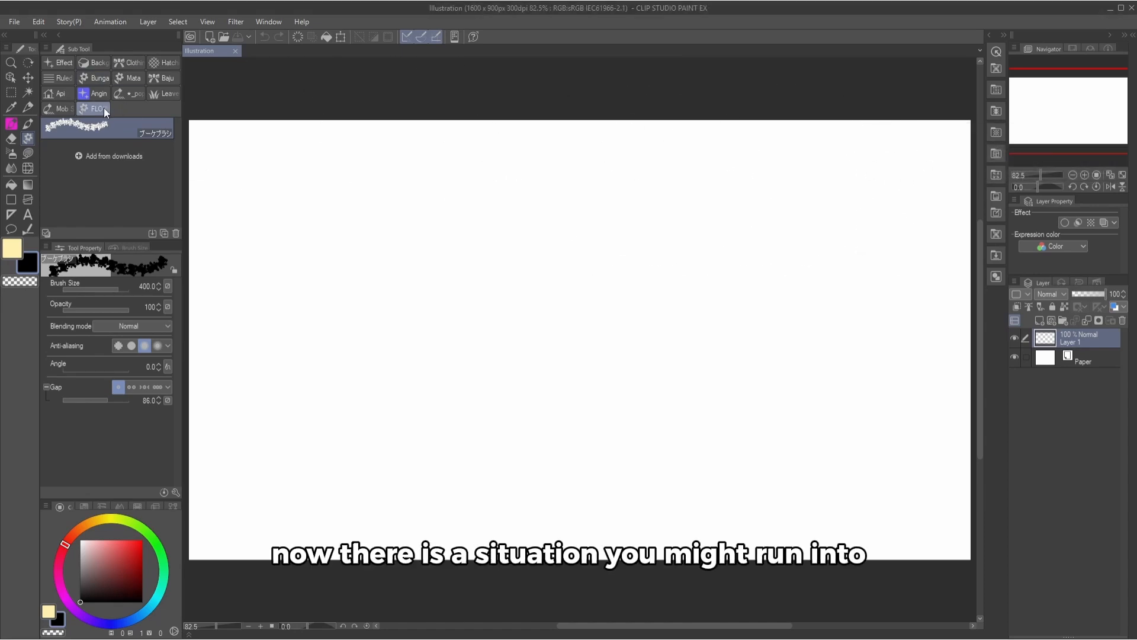
# - Paint bouquets across the canvas with ブーケブラシ at size 400, first in black and again with the cream colour active
pyautogui.moveTo(237, 195)
pyautogui.mouseDown()
pyautogui.moveTo(381, 203)
pyautogui.moveTo(777, 339)
pyautogui.mouseUp()
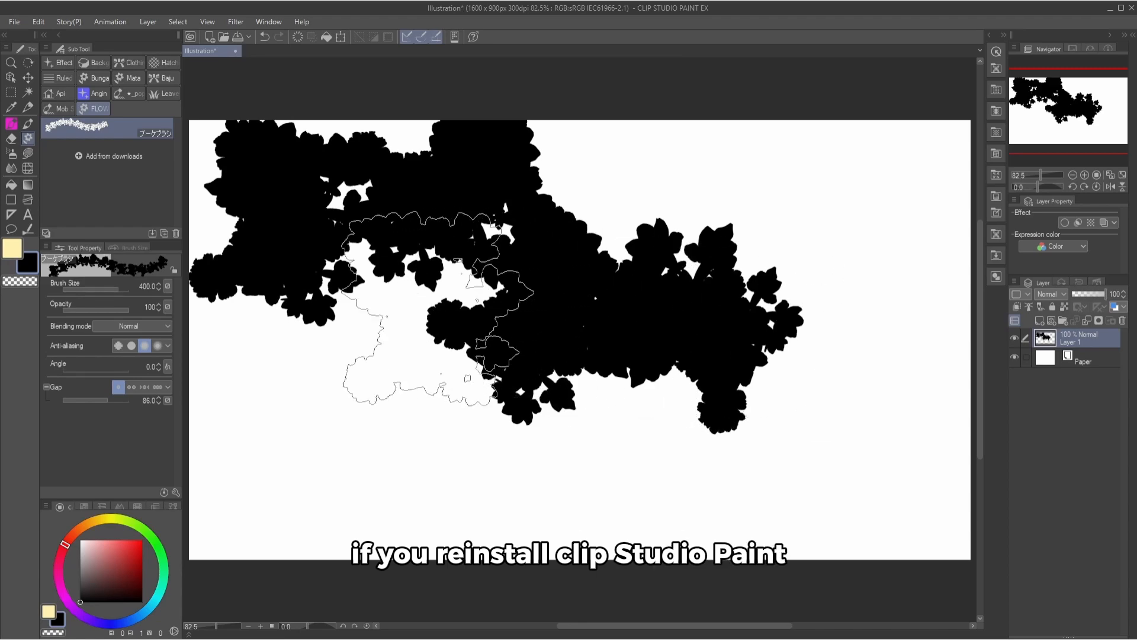
pyautogui.press('x')
pyautogui.click(361, 386)
pyautogui.moveTo(624, 339); pyautogui.dragTo(755, 301)
pyautogui.click(518, 455)
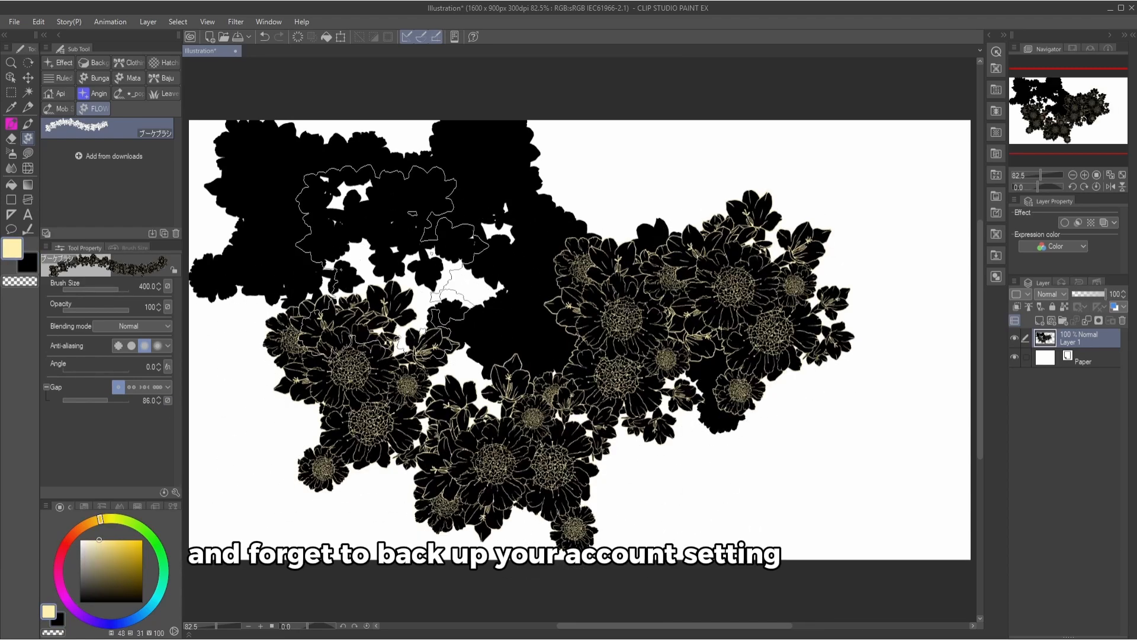
pyautogui.click(388, 256)
pyautogui.click(807, 221)
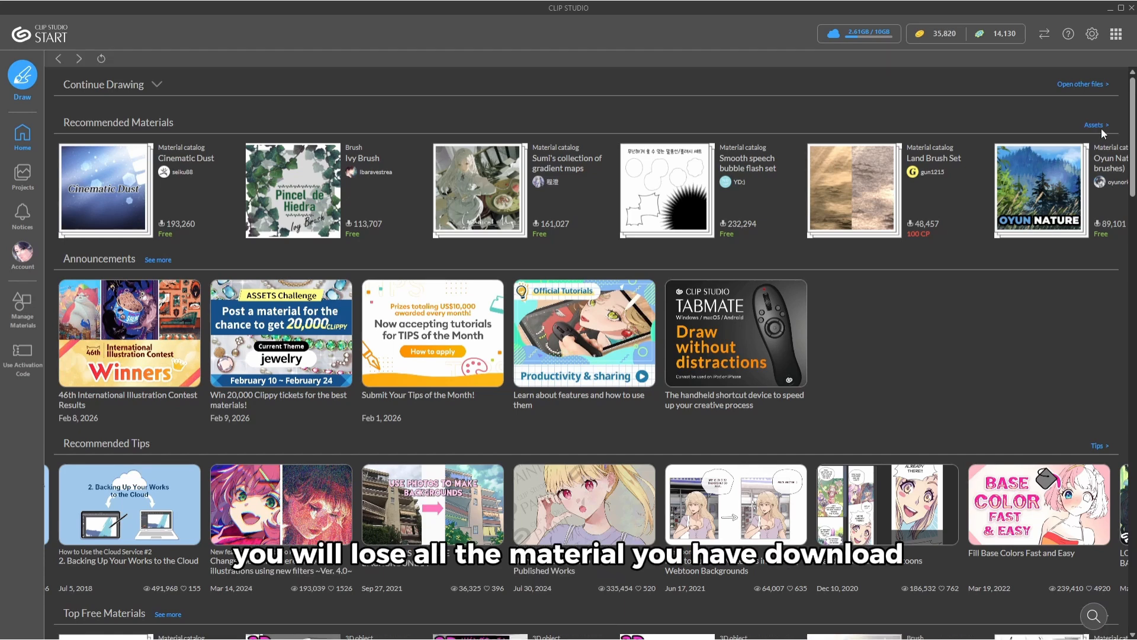
# - Switch to the Clip Studio launcher, open Clip Studio Assets, and show the account's download history
pyautogui.click(1100, 126)
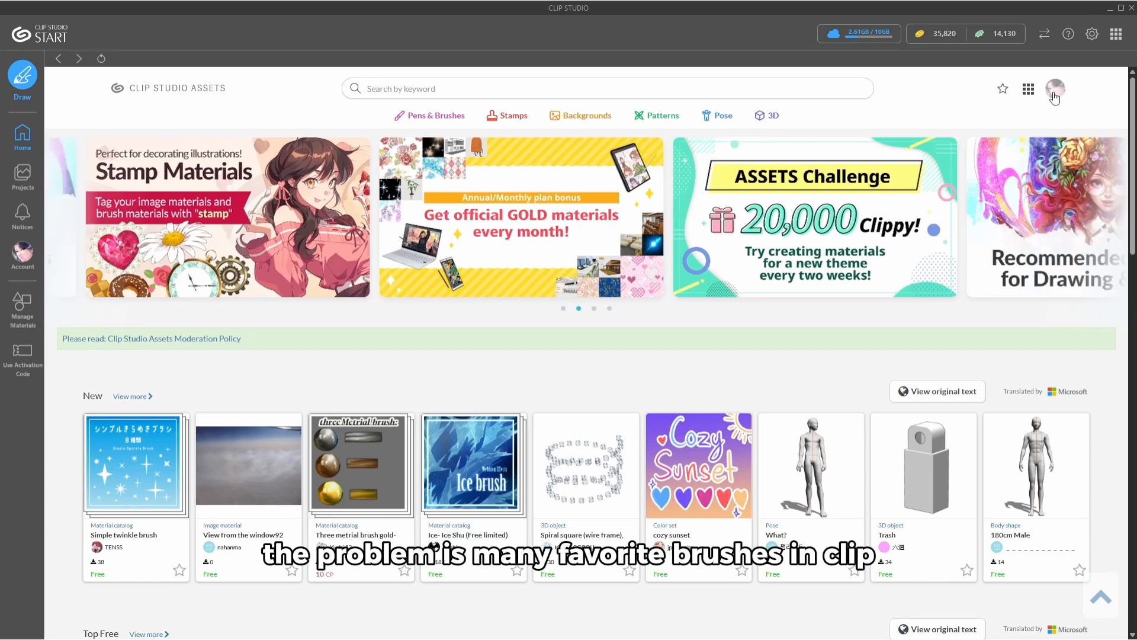
pyautogui.click(1054, 88)
pyautogui.click(1092, 142)
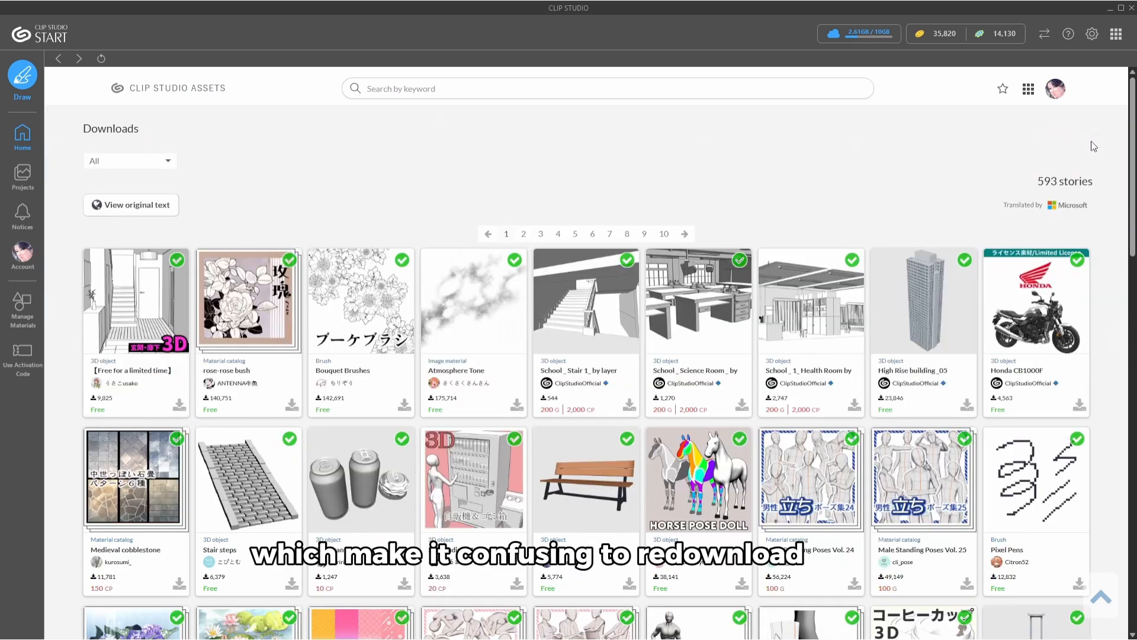
pyautogui.click(1056, 90)
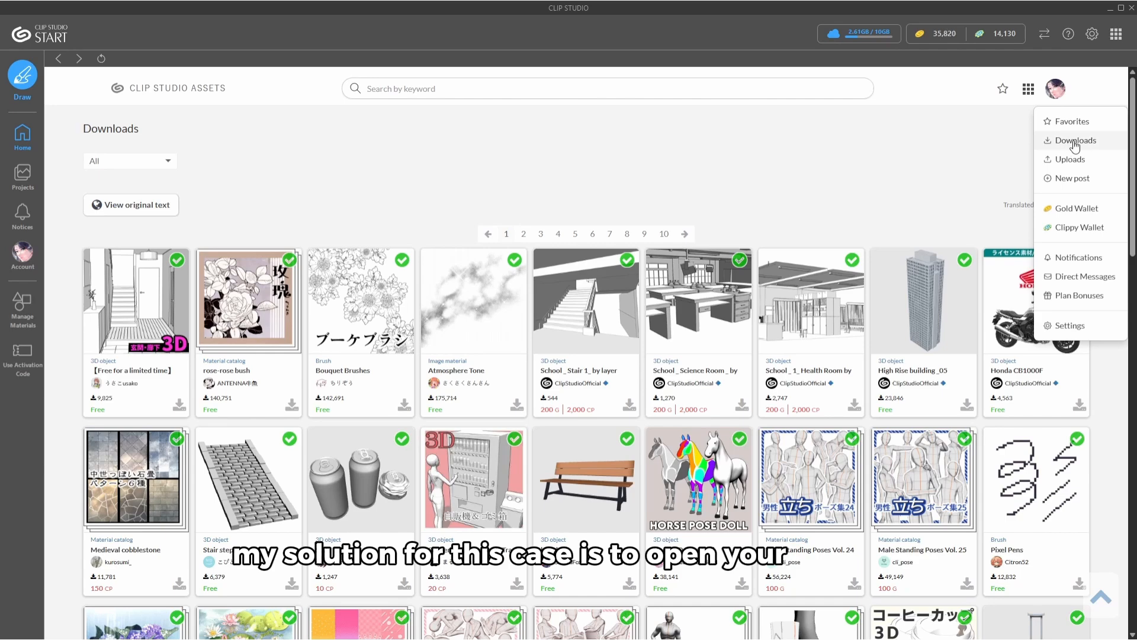
pyautogui.click(602, 163)
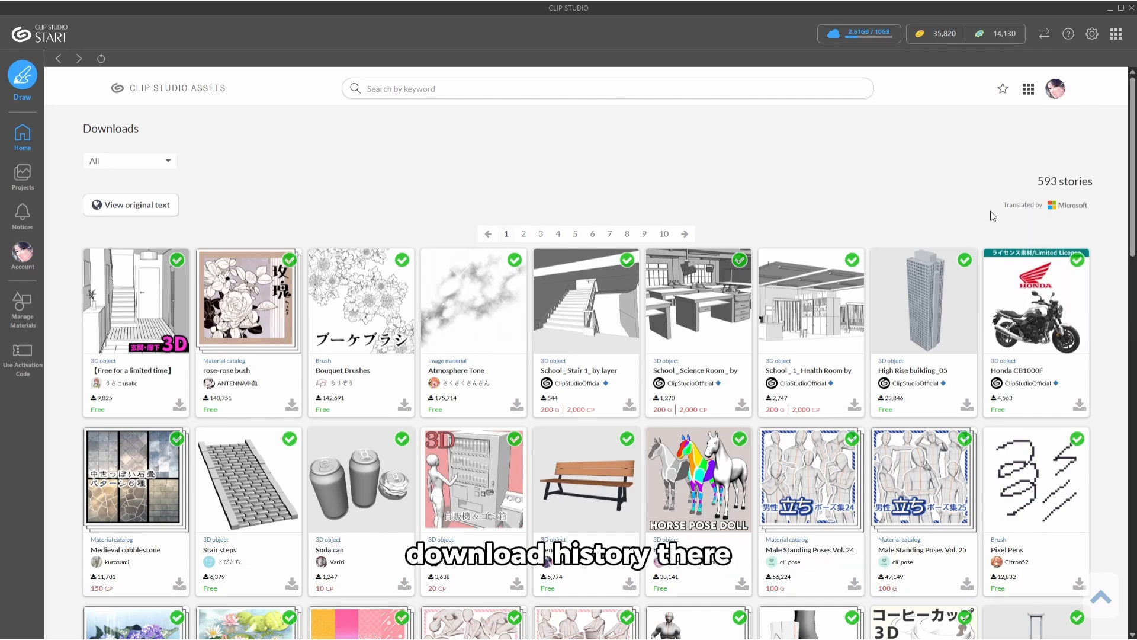
# - Browse the previously downloaded materials in the download history on pages 1, 10 and 5
pyautogui.scroll(-7, 993, 216)
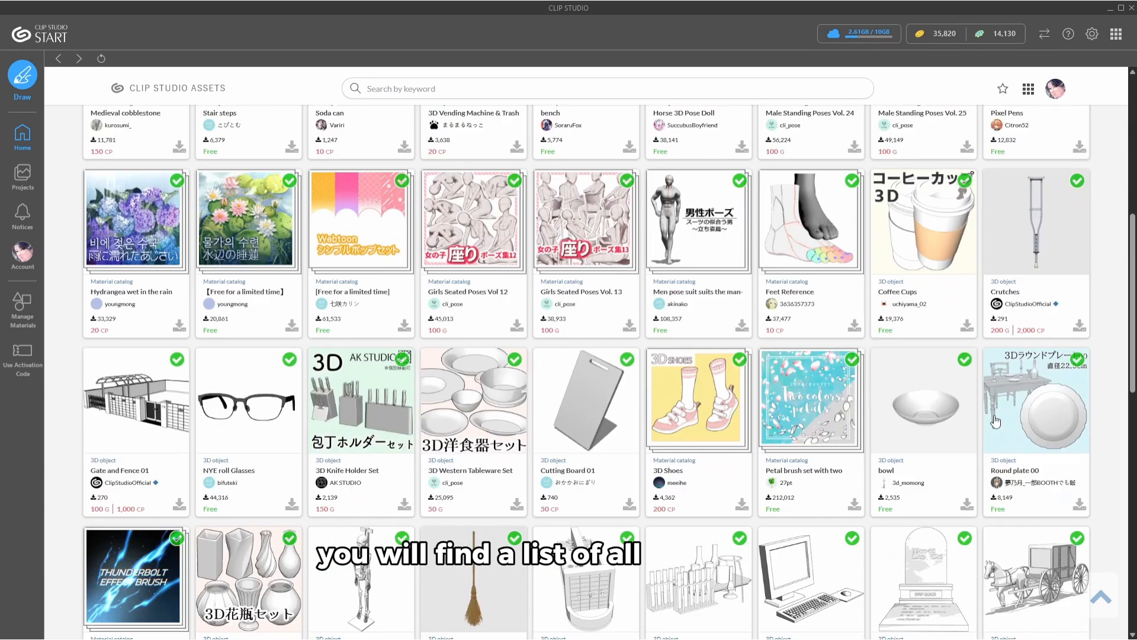
pyautogui.scroll(-12, 995, 421)
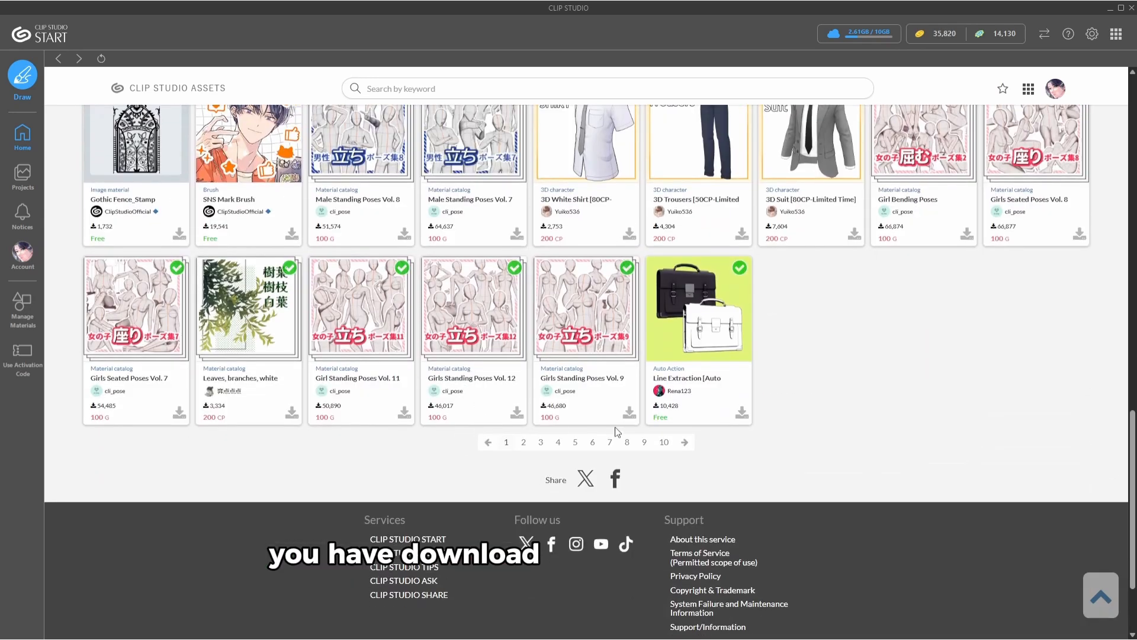
pyautogui.click(668, 451)
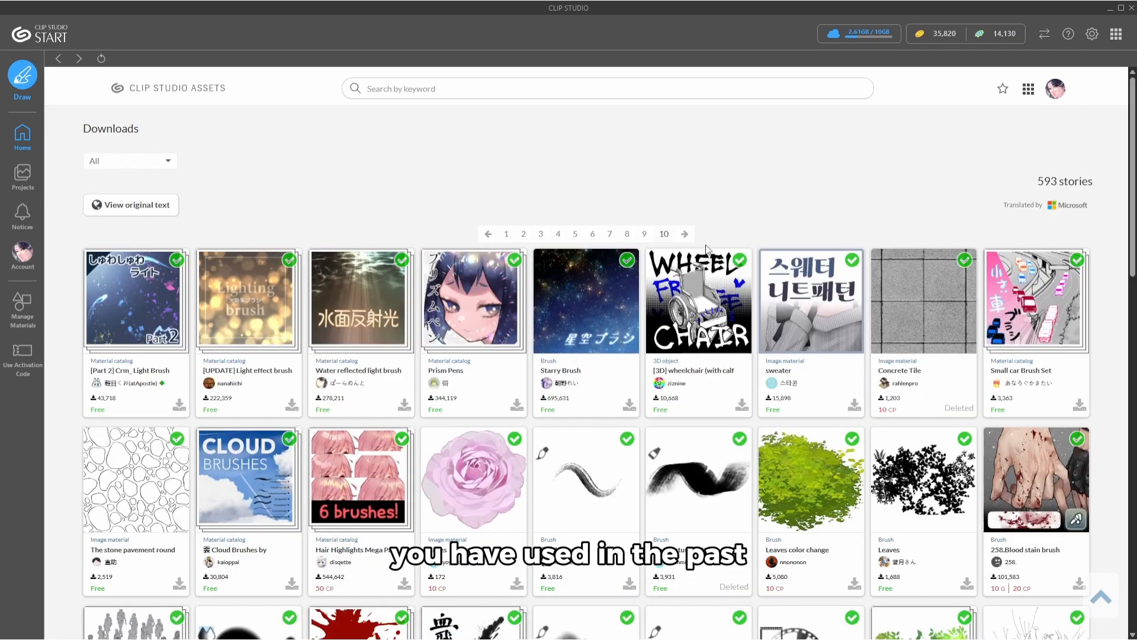
pyautogui.scroll(-9, 706, 251)
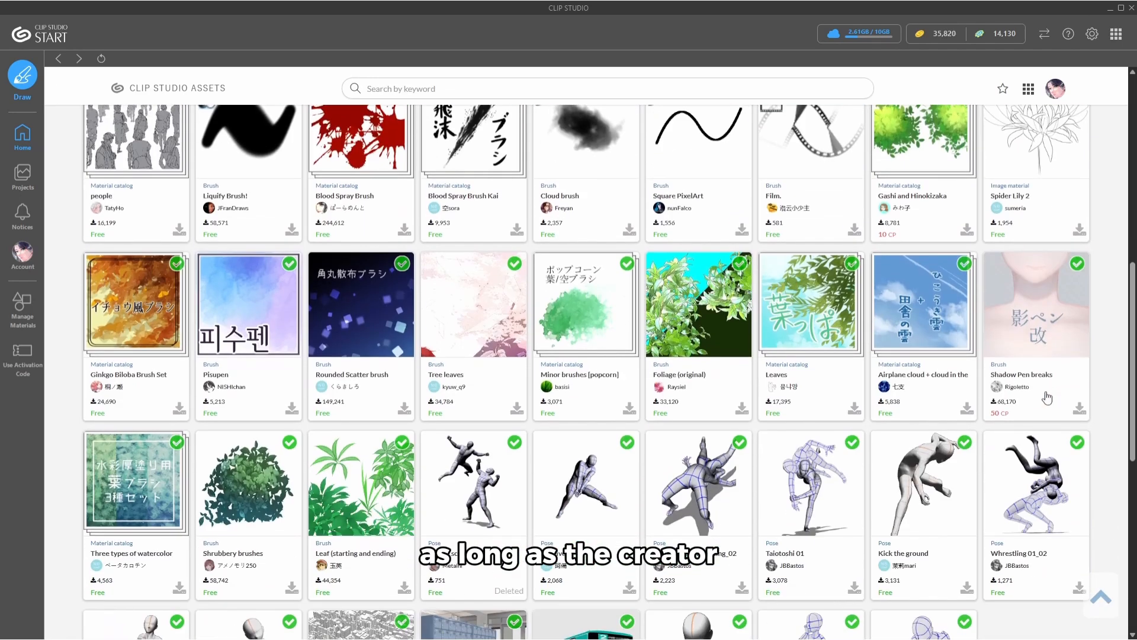
pyautogui.scroll(-5, 1039, 394)
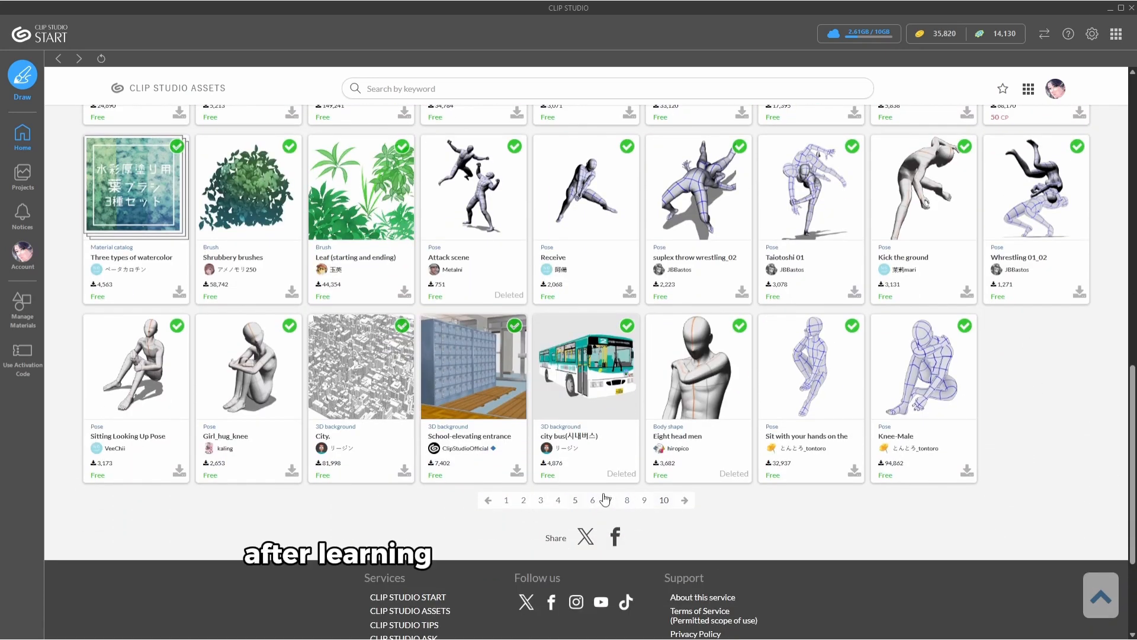
pyautogui.click(608, 499)
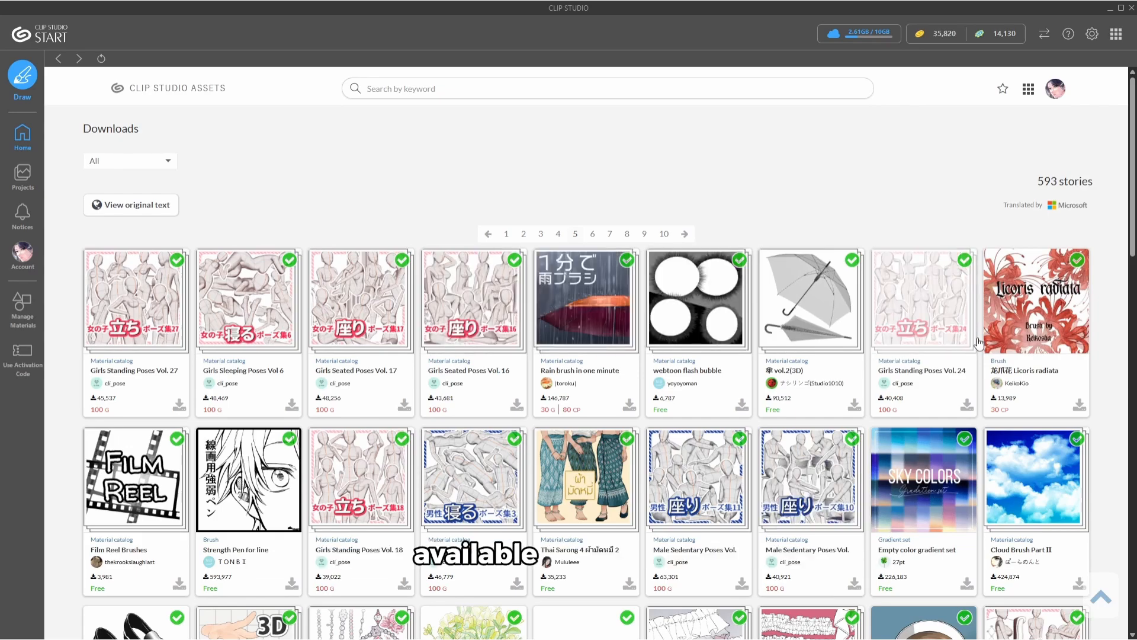
# - Browse the previously downloaded materials on page 5 of the download history down to the last entries
pyautogui.scroll(-4, 991, 341)
pyautogui.scroll(-2, 1000, 336)
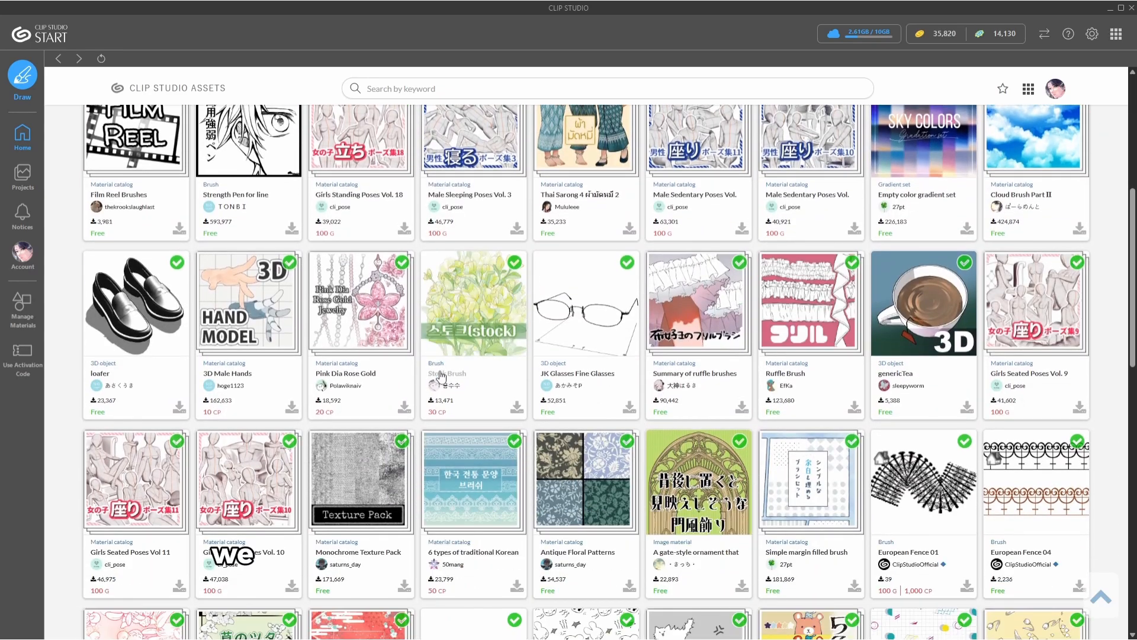
pyautogui.scroll(-7, 986, 312)
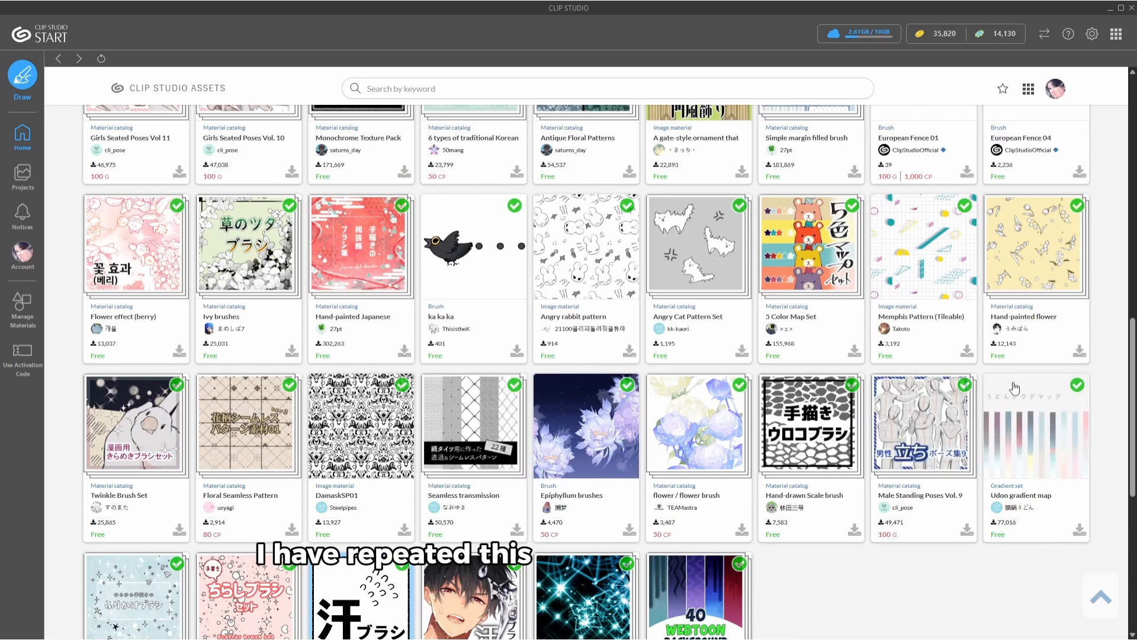
pyautogui.scroll(-2, 1017, 388)
pyautogui.scroll(-1, 779, 496)
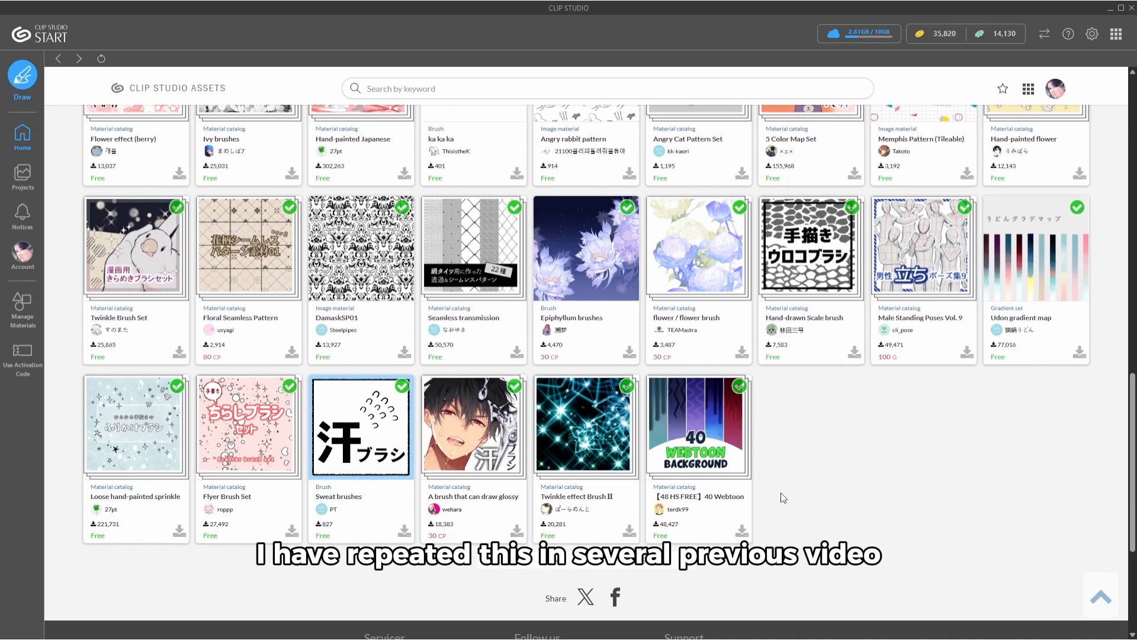
pyautogui.scroll(15, 855, 477)
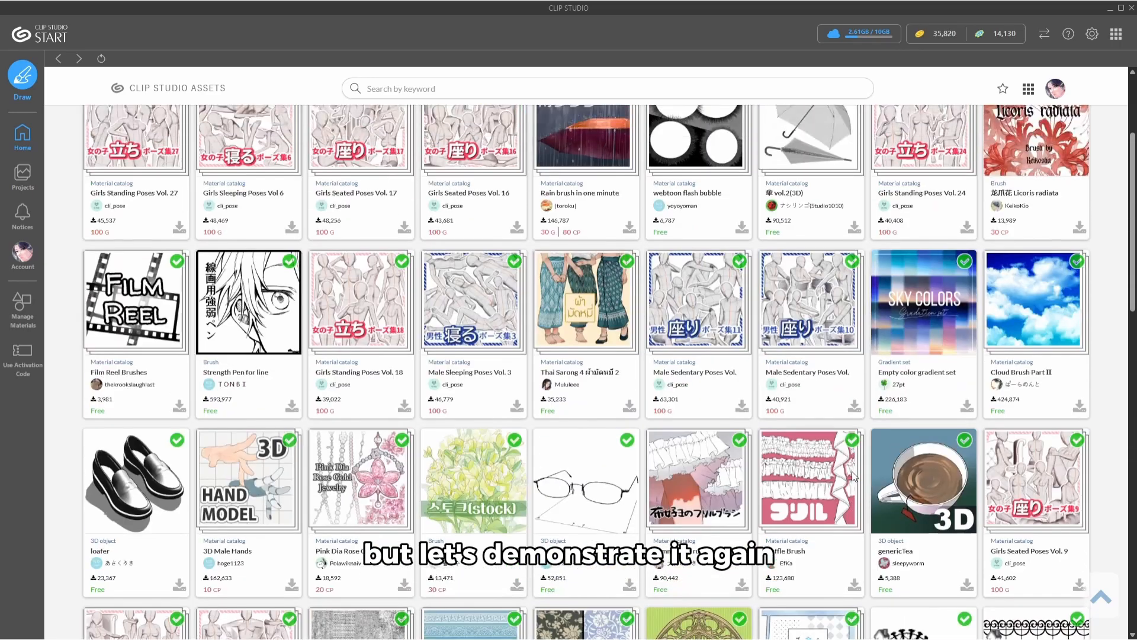
pyautogui.scroll(2, 853, 477)
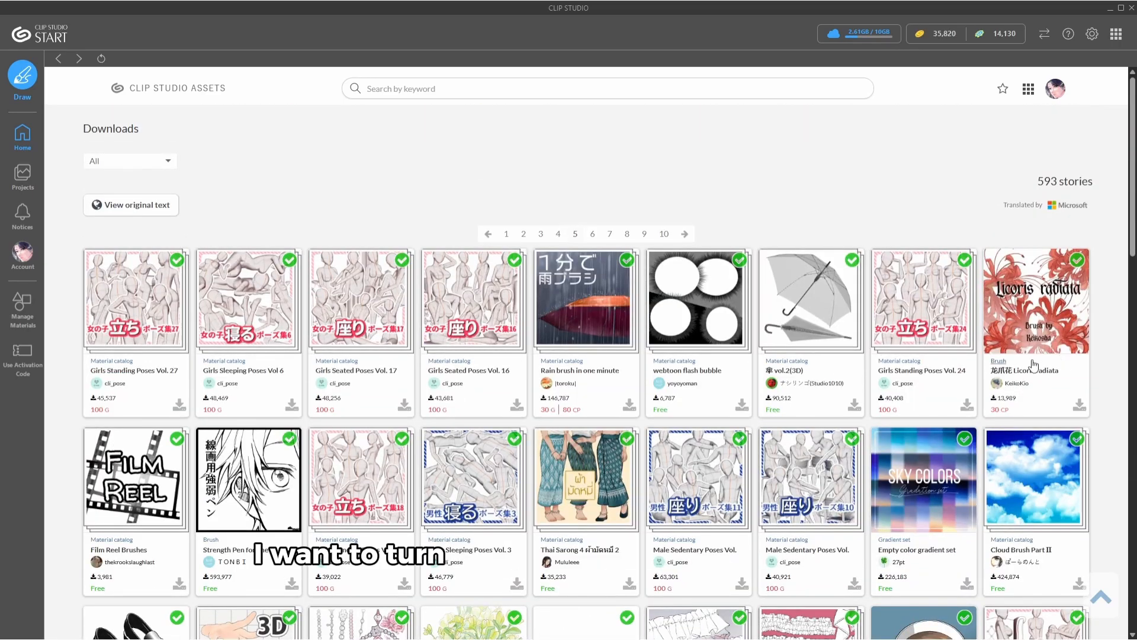
# - Switch to Clip Studio Paint and open the file Batik.psd containing the batik pattern
pyautogui.click(23, 22)
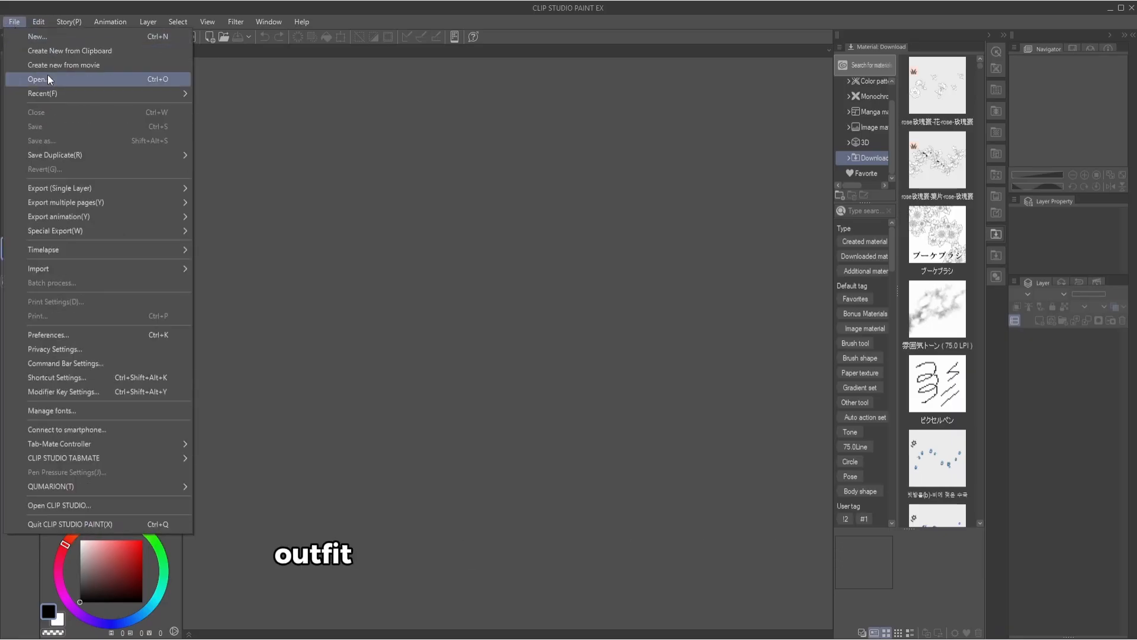
pyautogui.moveTo(58, 96)
pyautogui.click(468, 141)
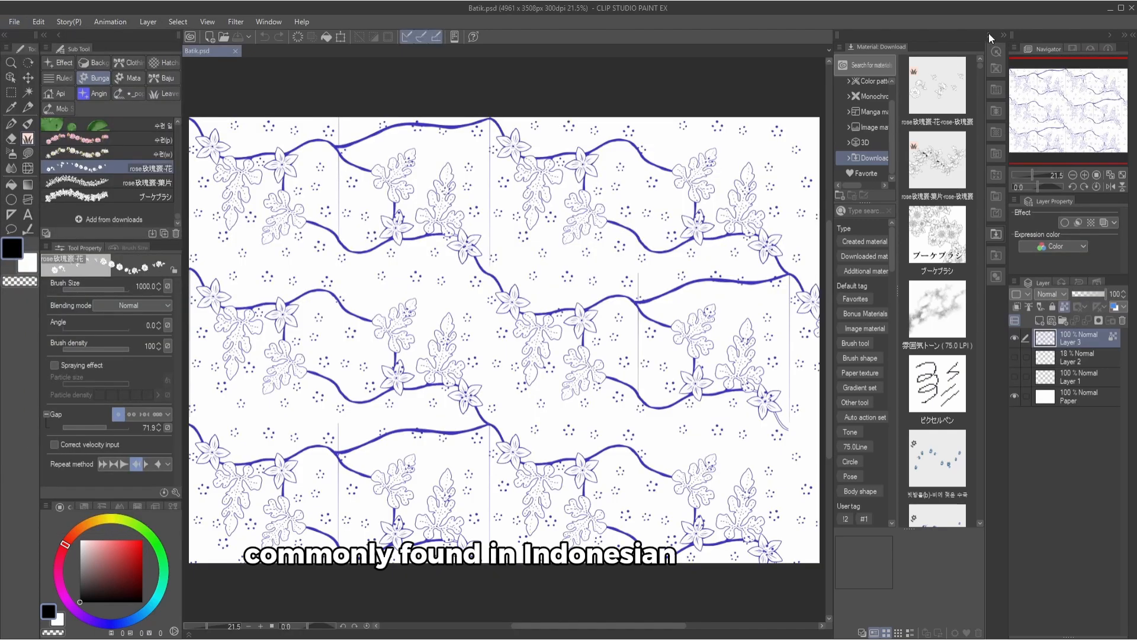
pyautogui.scroll(-3, 507, 371)
pyautogui.scroll(-3, 500, 367)
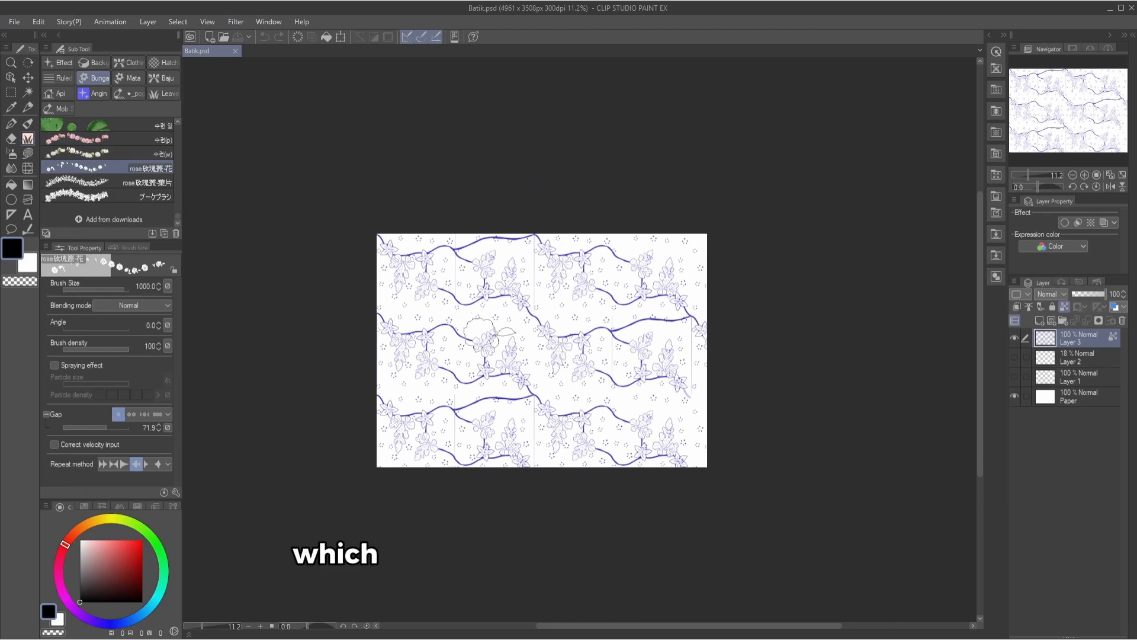
pyautogui.scroll(3, 506, 276)
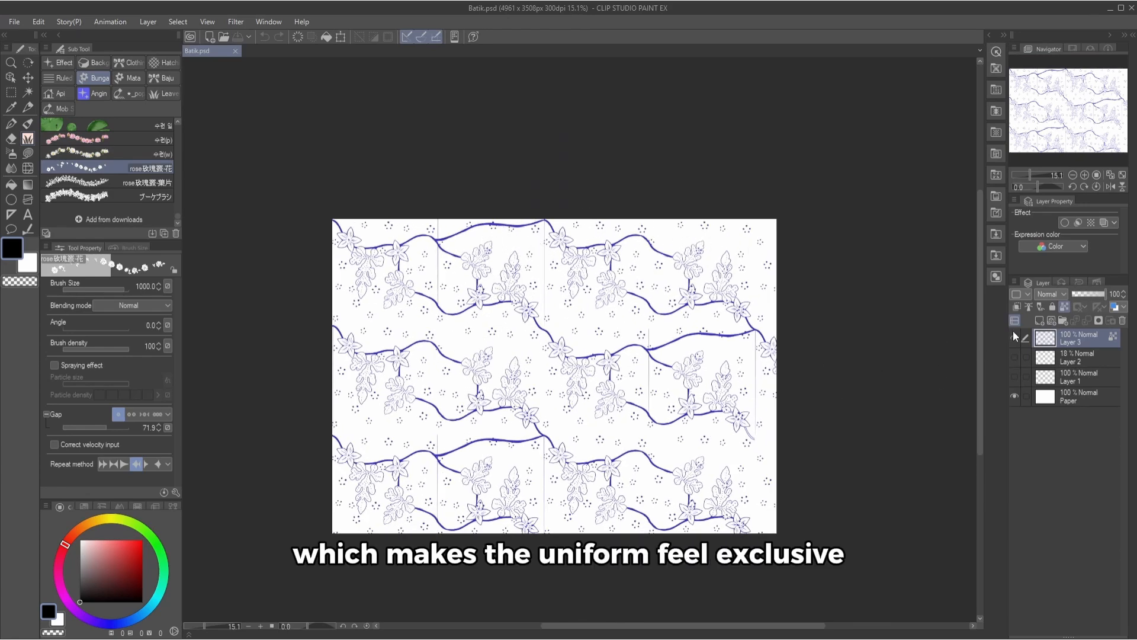
# - Toggle Layer 3's visibility to check that it holds the batik pattern
pyautogui.click(1015, 338)
pyautogui.click(1014, 339)
pyautogui.click(1015, 338)
pyautogui.click(1014, 338)
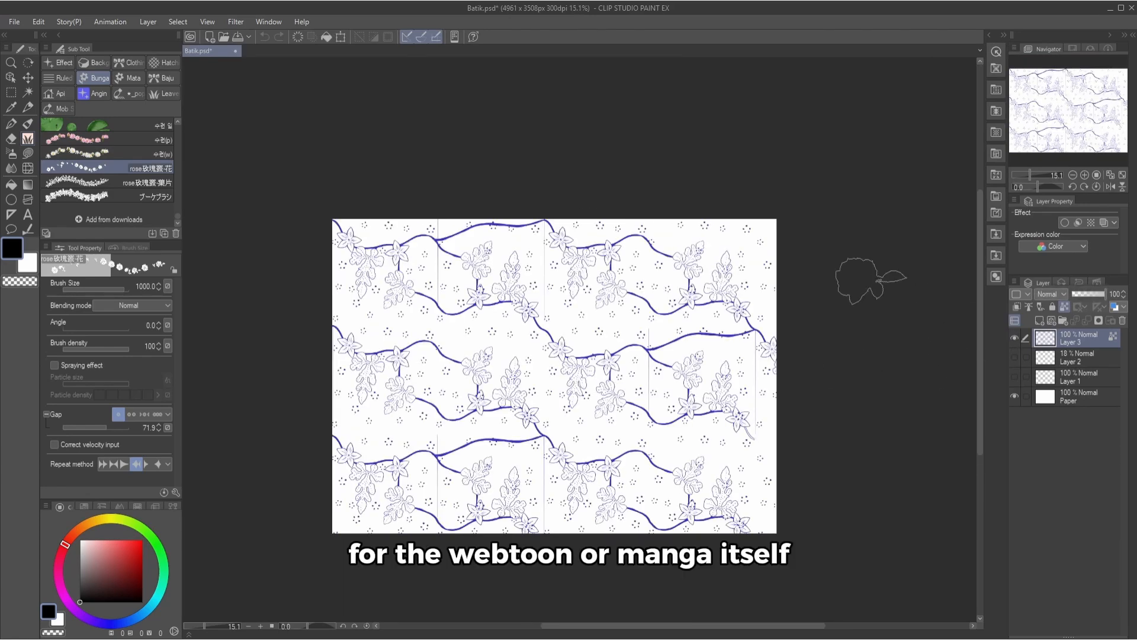
pyautogui.scroll(1, 675, 190)
pyautogui.scroll(-1, 684, 157)
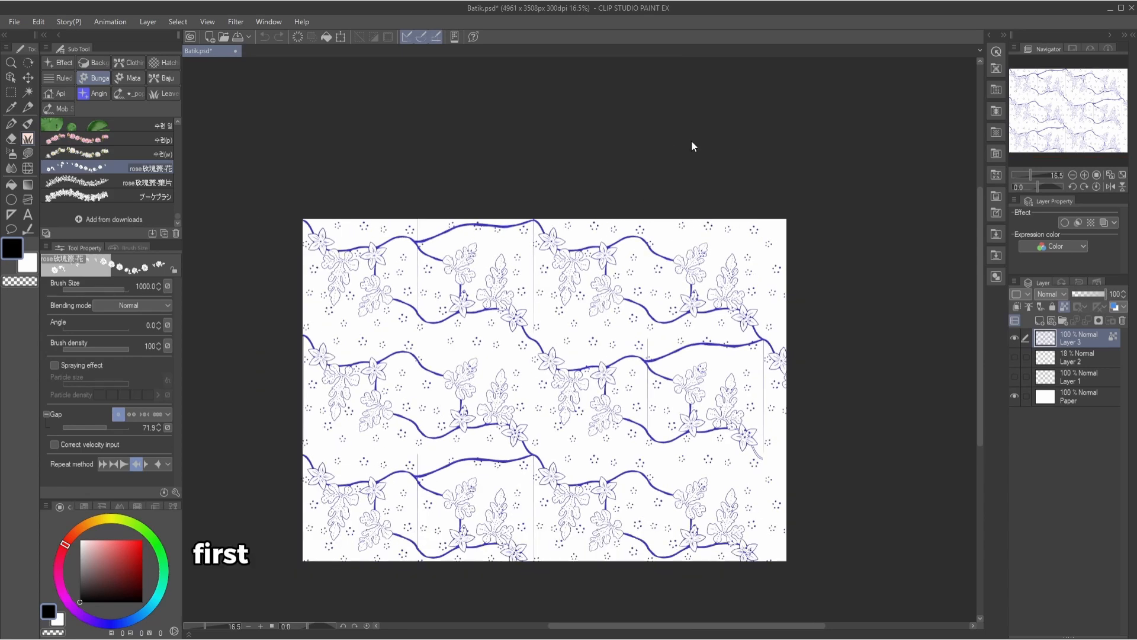
# - Select the whole canvas with Layer 3 active and start registering the batik pattern as an image material
pyautogui.hotkey('ctrl', 'a')
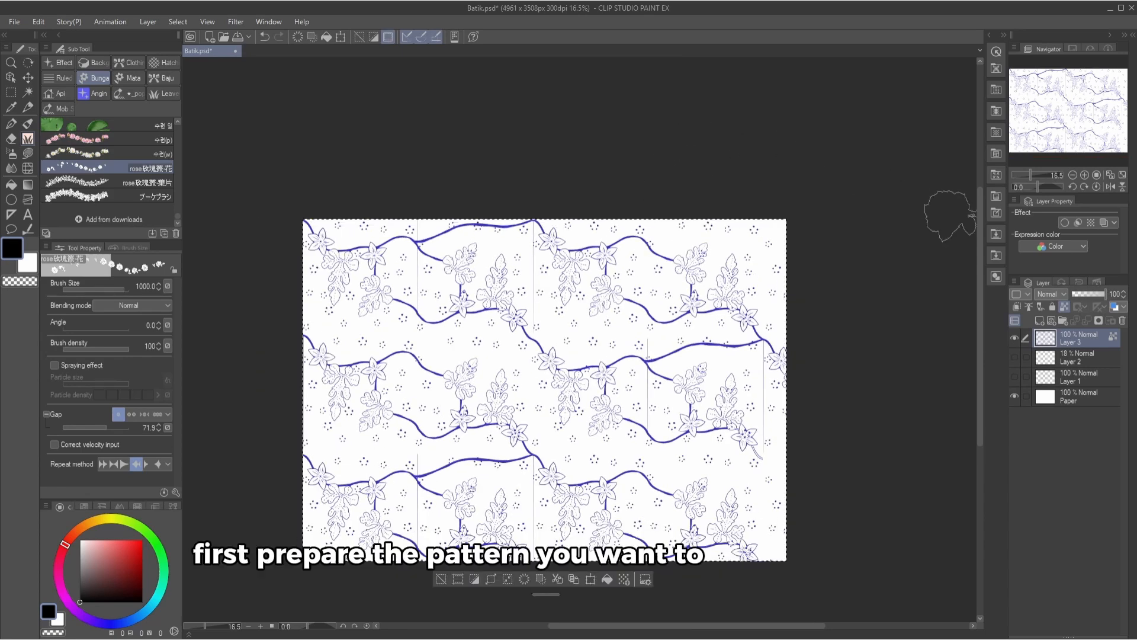
pyautogui.click(1015, 337)
pyautogui.click(1015, 337)
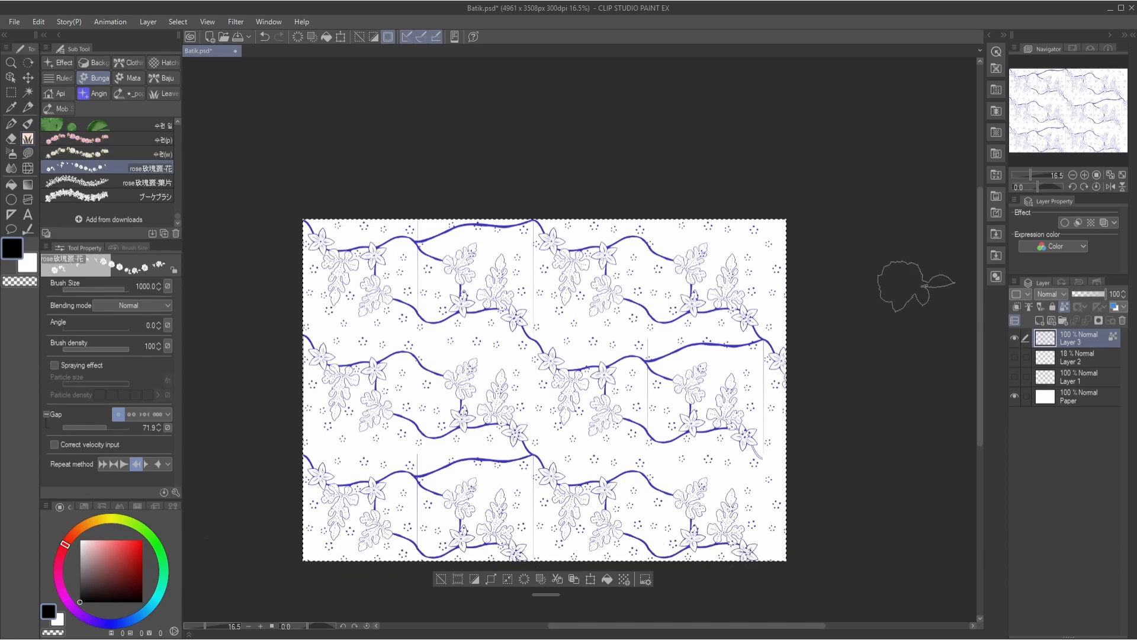
pyautogui.click(44, 23)
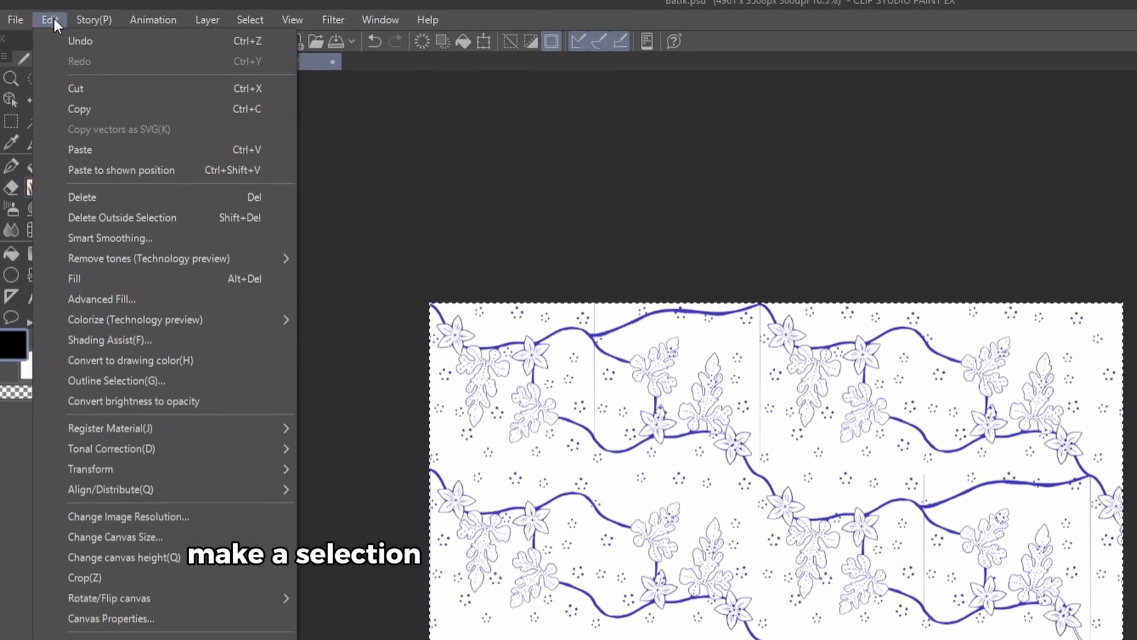
pyautogui.moveTo(199, 311)
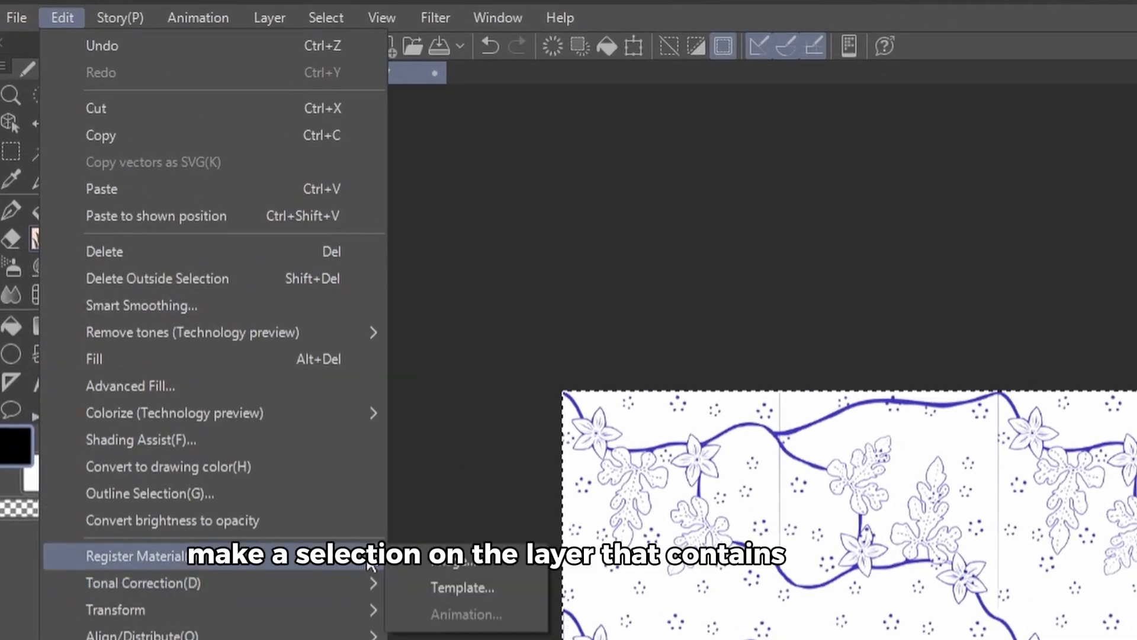
pyautogui.click(455, 561)
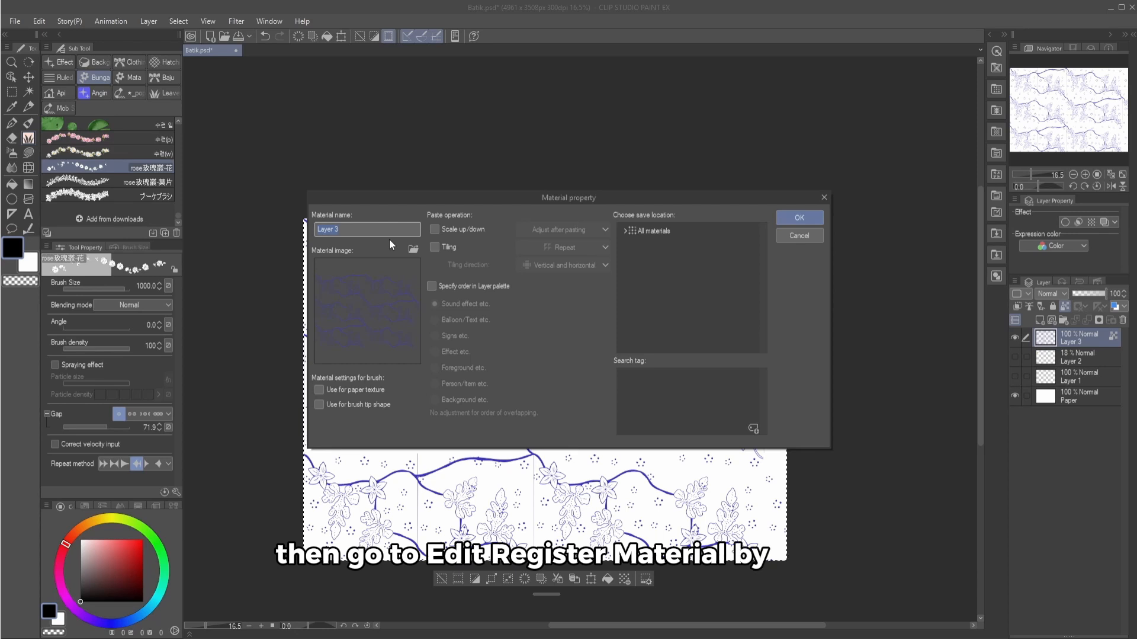
# - Register the pattern as Pola Batik, enabled for use as a brush tip shape and saved in the Color pattern location
pyautogui.write('Po')
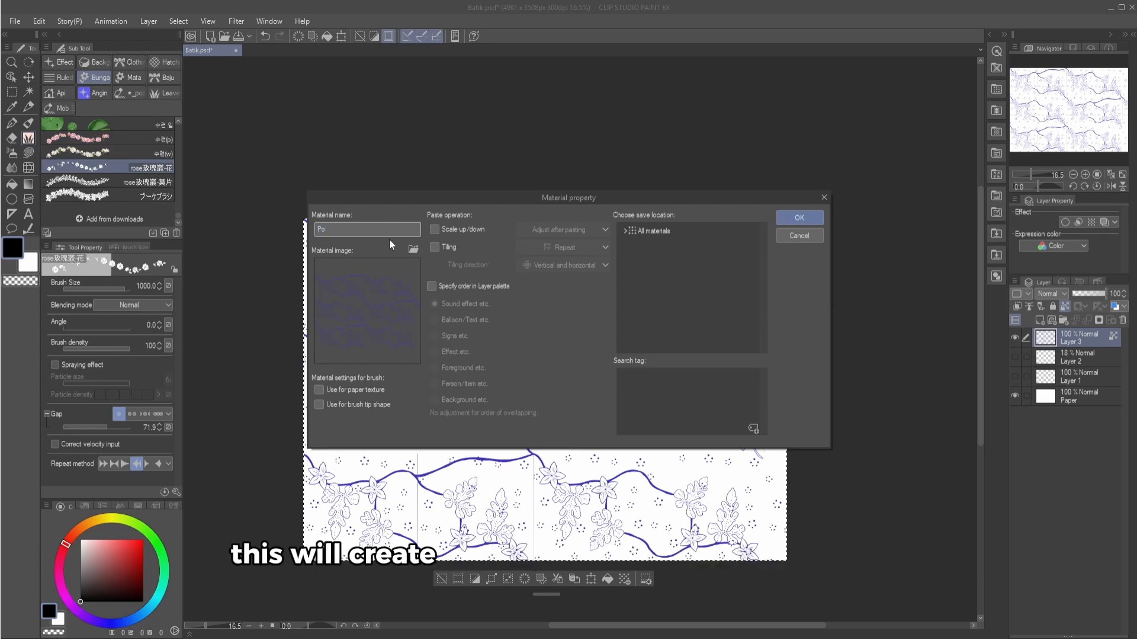
pyautogui.write('la Batik')
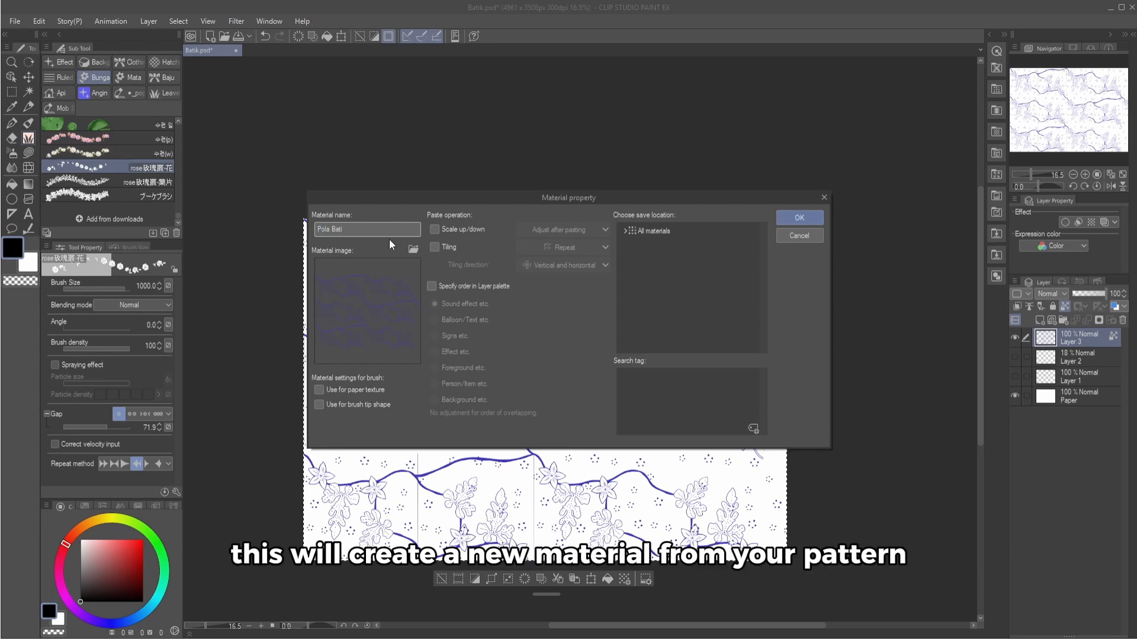
pyautogui.click(318, 406)
pyautogui.click(625, 230)
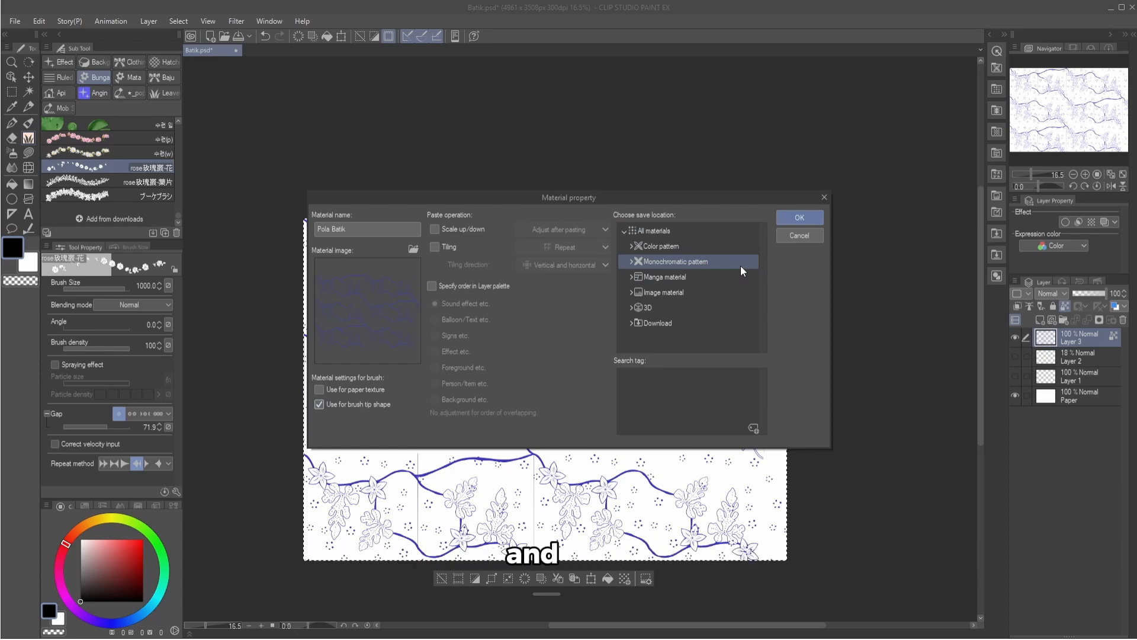
pyautogui.click(744, 247)
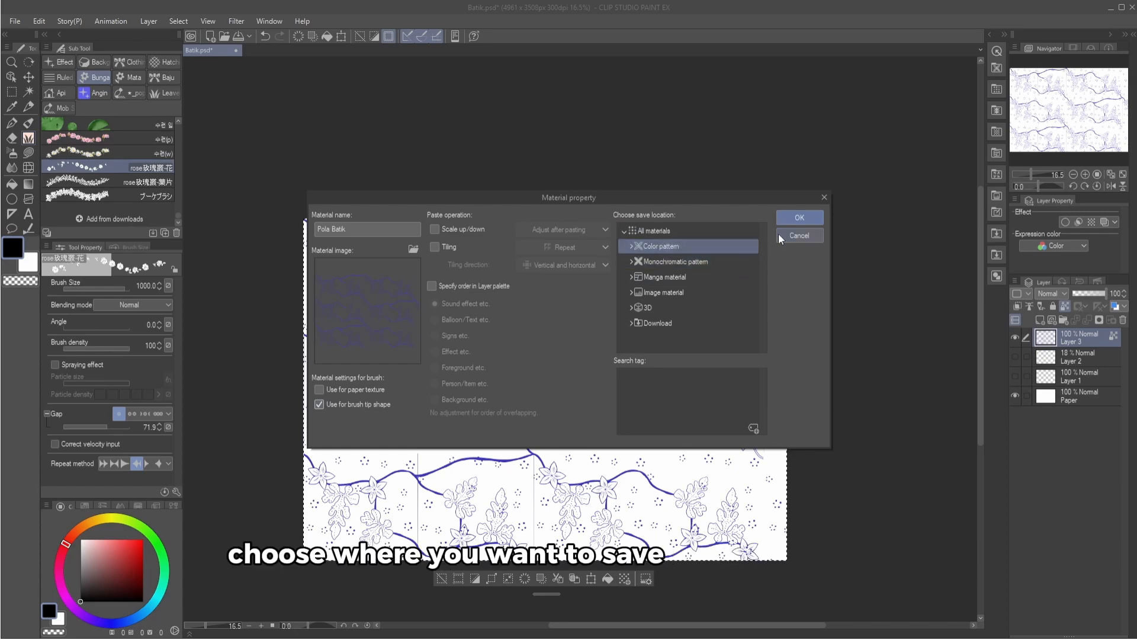
pyautogui.click(800, 218)
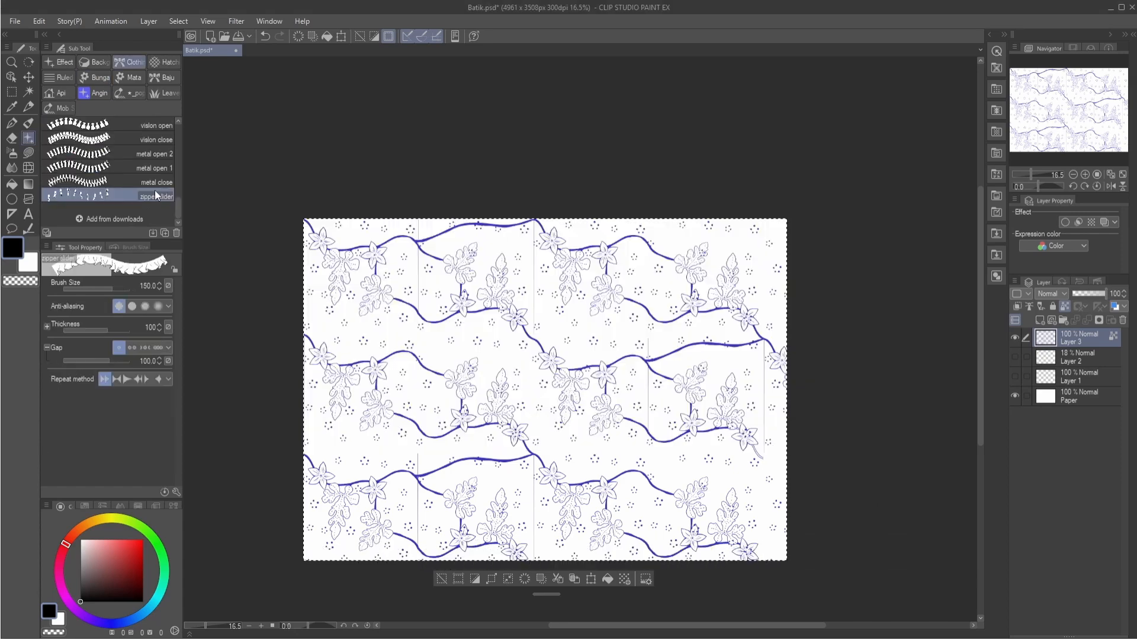
# - Duplicate the zipper slider sub tool under the name Batik
pyautogui.rightClick(155, 195)
pyautogui.click(223, 202)
pyautogui.write('Batik')
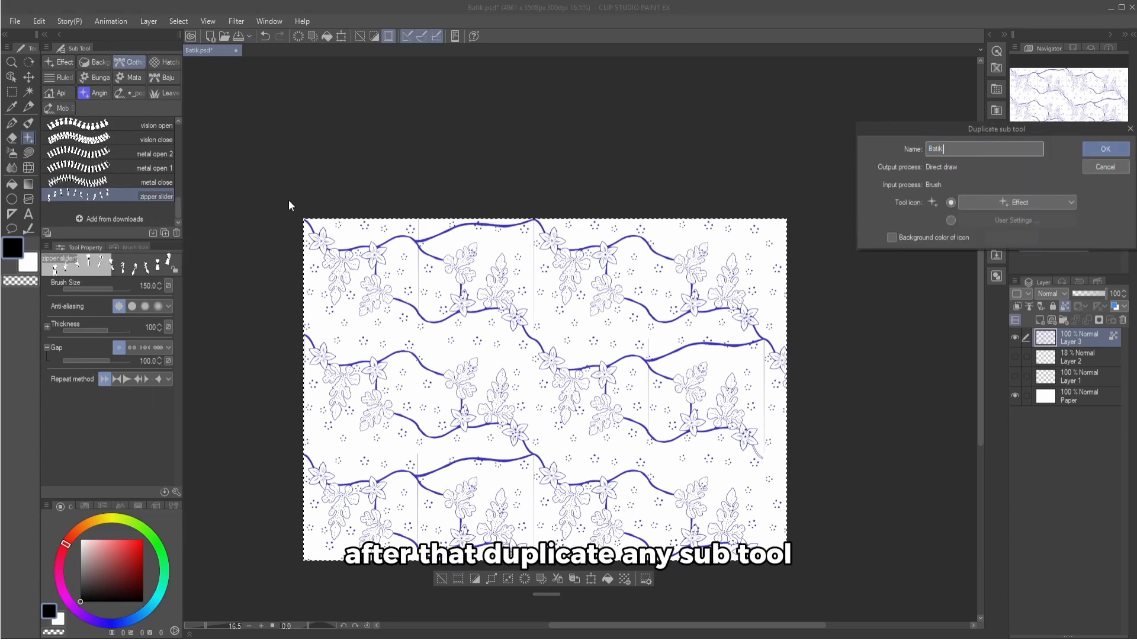
pyautogui.press('Return')
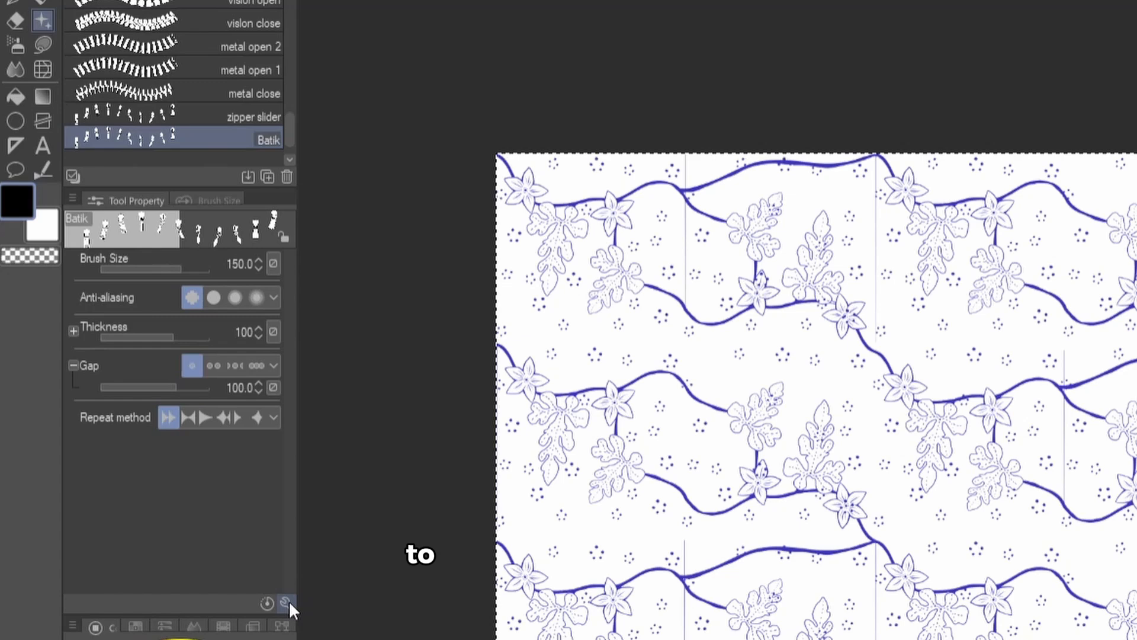
# - Remove all the existing zipper tip shapes from the Batik brush's material brush tip settings
pyautogui.click(176, 492)
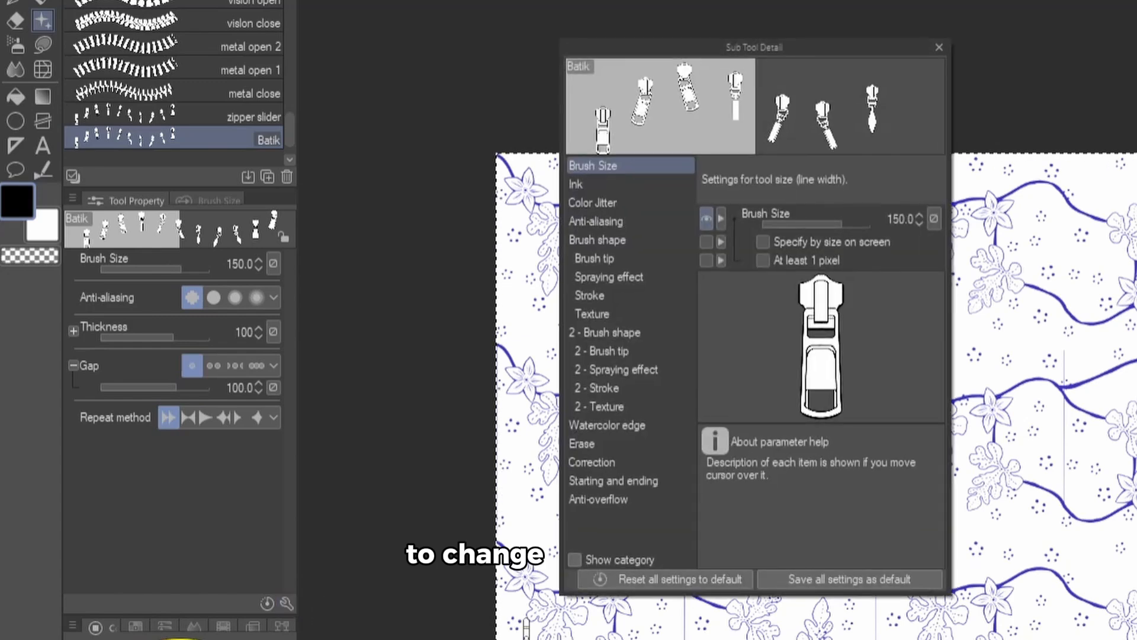
pyautogui.click(627, 257)
pyautogui.click(776, 218)
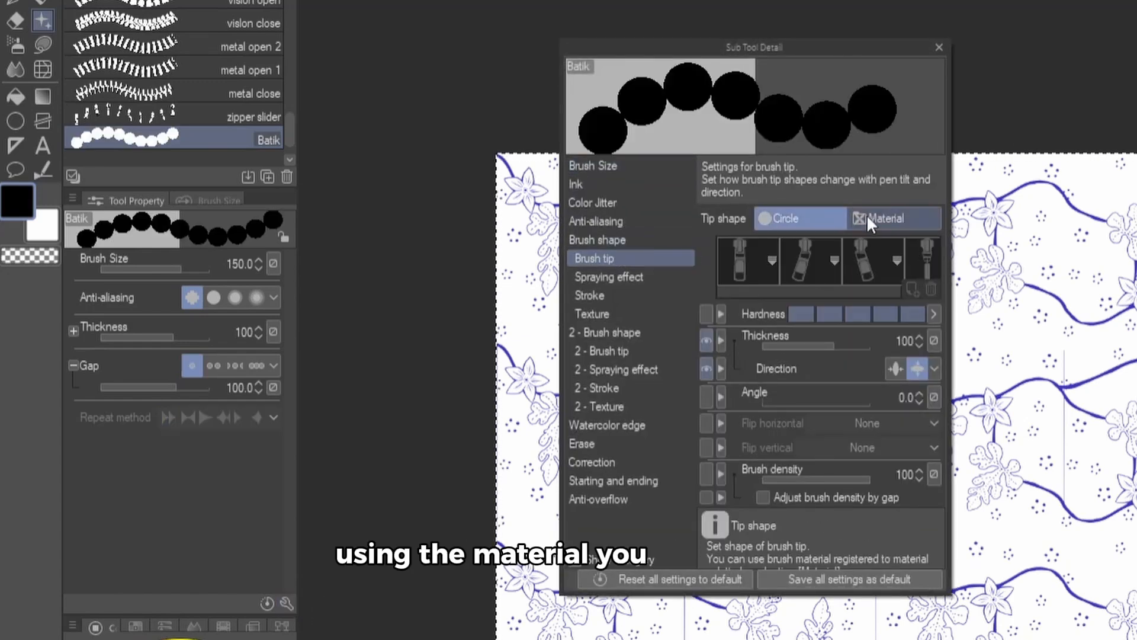
pyautogui.click(870, 216)
pyautogui.click(895, 290)
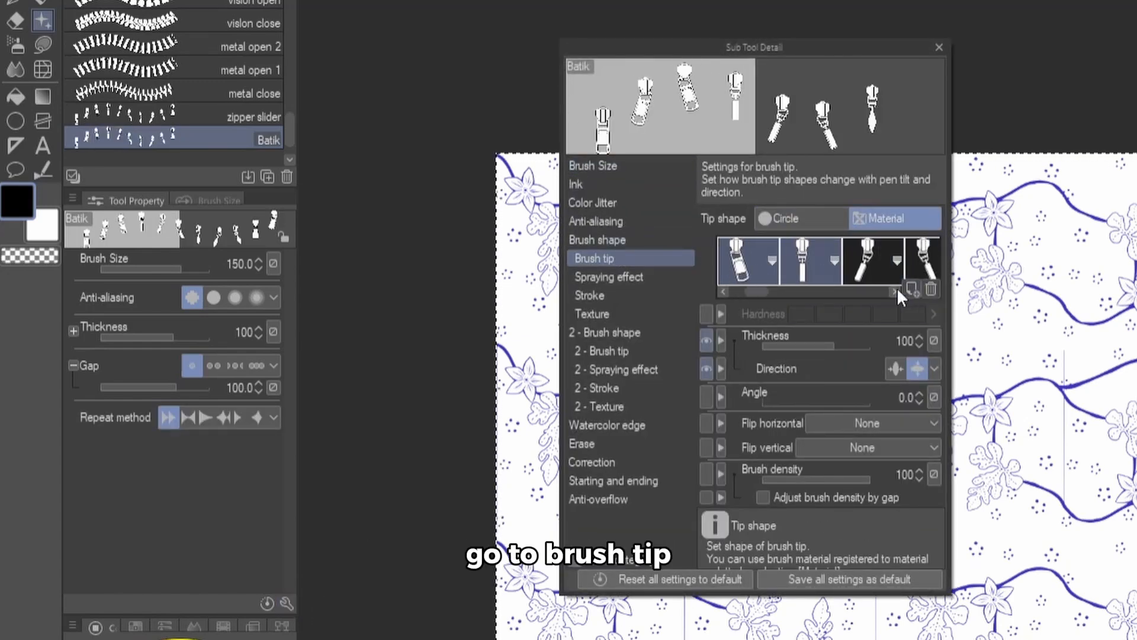
pyautogui.keyDown('shift'); pyautogui.click(914, 262); pyautogui.keyUp('shift')
pyautogui.click(893, 290)
pyautogui.click(893, 290)
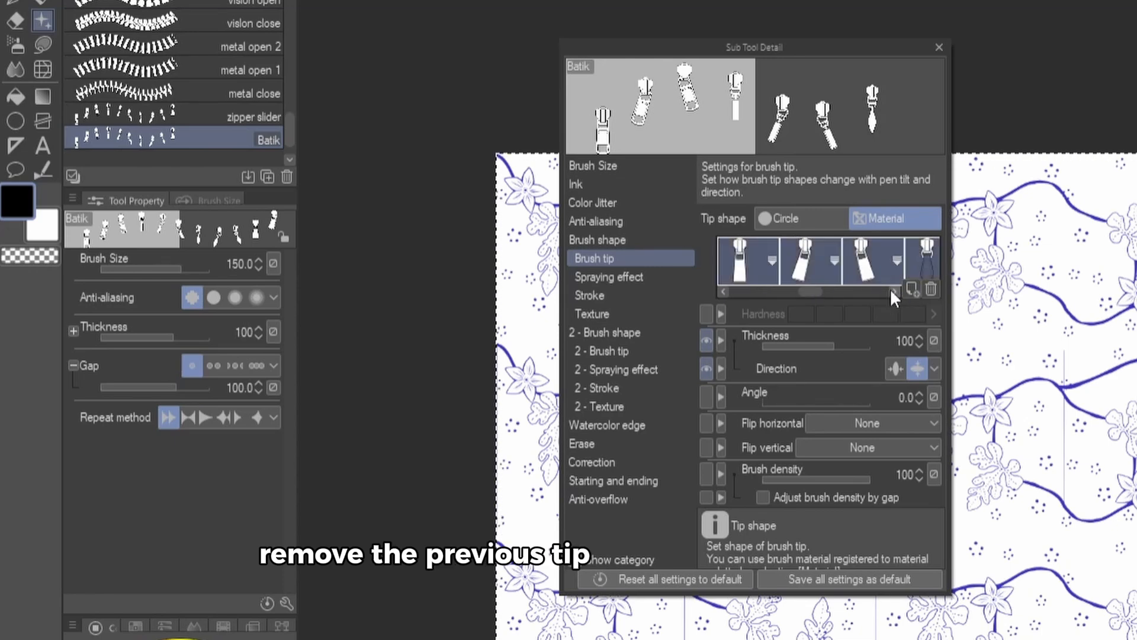
pyautogui.click(931, 289)
# - Search the brush tip materials for "bat" and add Pola Batik as the Batik brush's tip shape
pyautogui.click(790, 292)
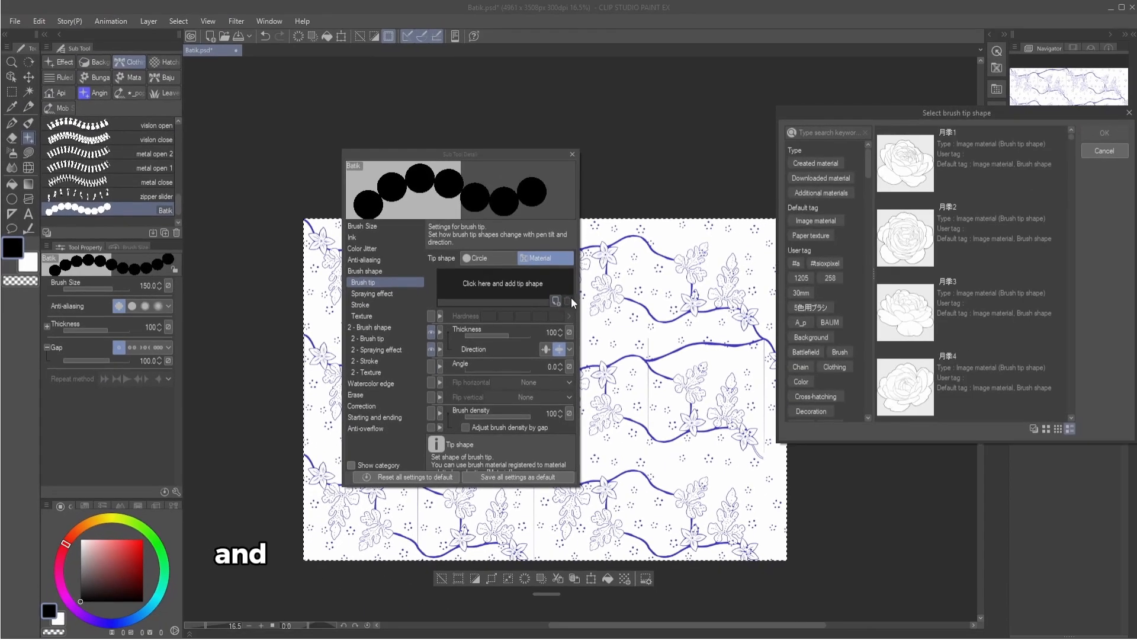
pyautogui.click(815, 133)
pyautogui.write('bat')
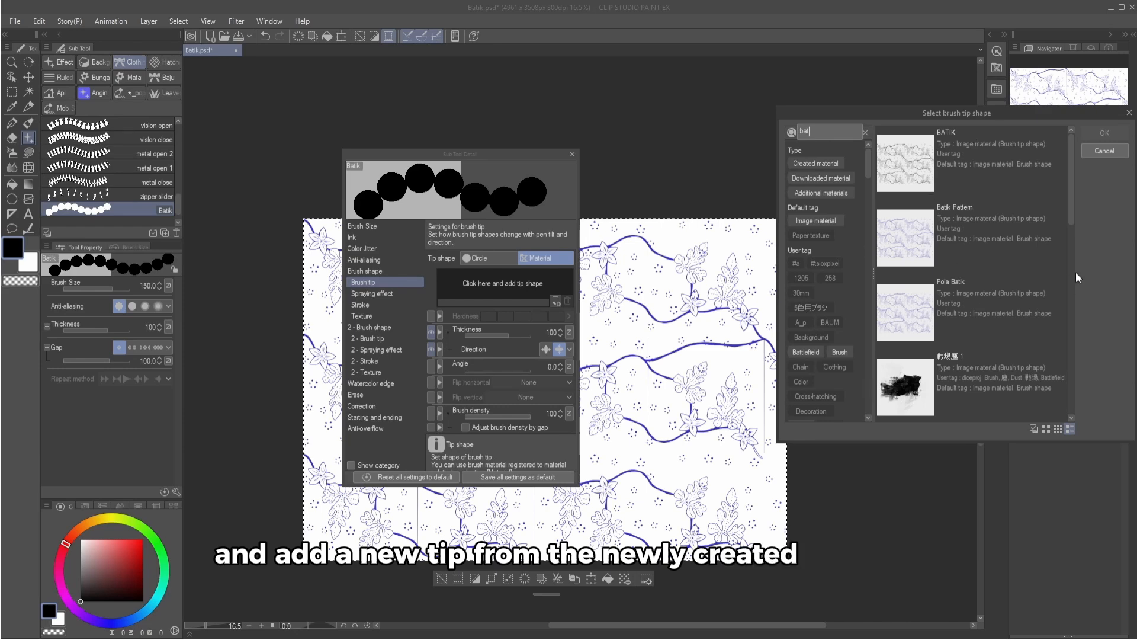
pyautogui.doubleClick(1032, 295)
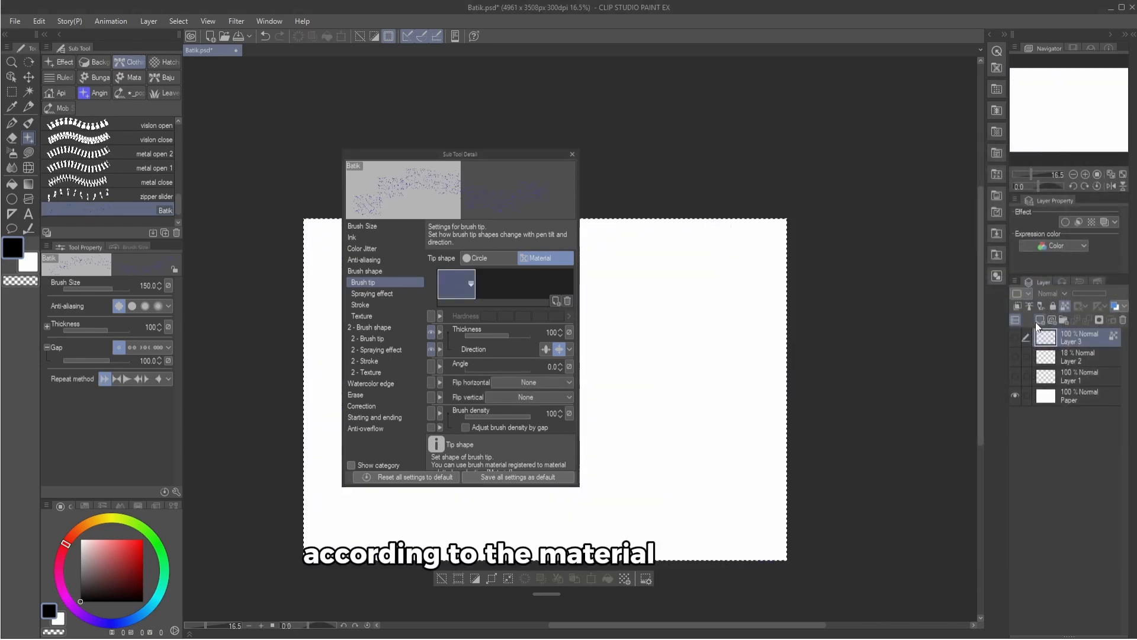
# - Set the Batik brush's size to 2000, test it with pattern stamps on a new layer above Layer 3, and undo the stamps
pyautogui.press(']')
pyautogui.press(']')
pyautogui.press(']')
pyautogui.press(']')
pyautogui.press(']')
pyautogui.press(']')
pyautogui.press(']')
pyautogui.press(']')
pyautogui.press(']')
pyautogui.press(']')
pyautogui.press(']')
pyautogui.press(']')
pyautogui.press(']')
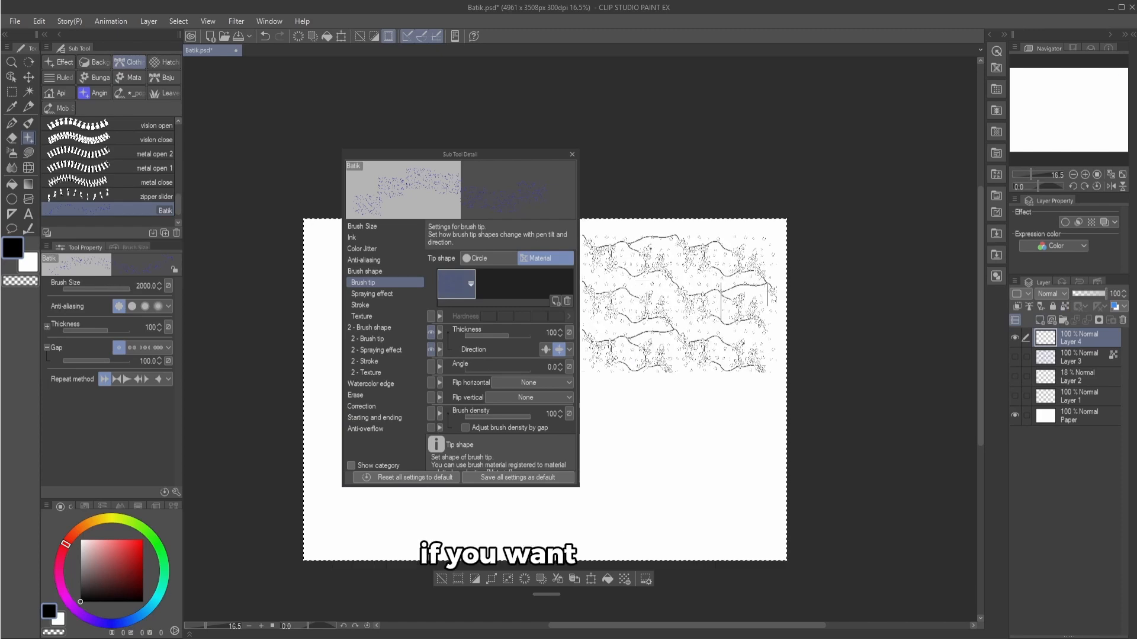
pyautogui.click(679, 303)
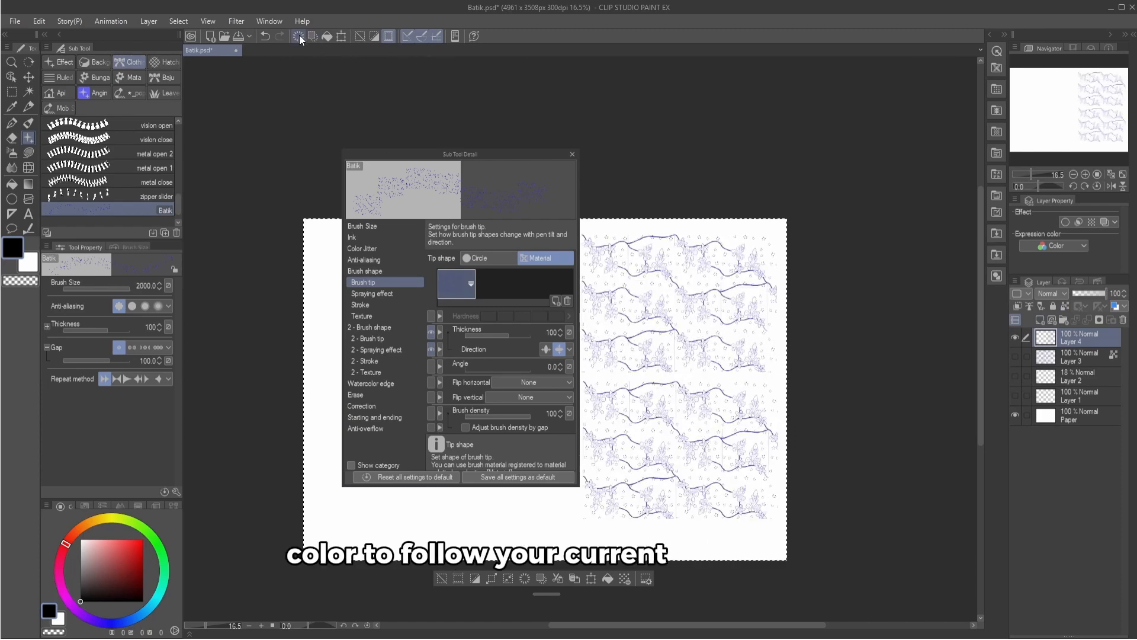
pyautogui.hotkey('ctrl', 'z')
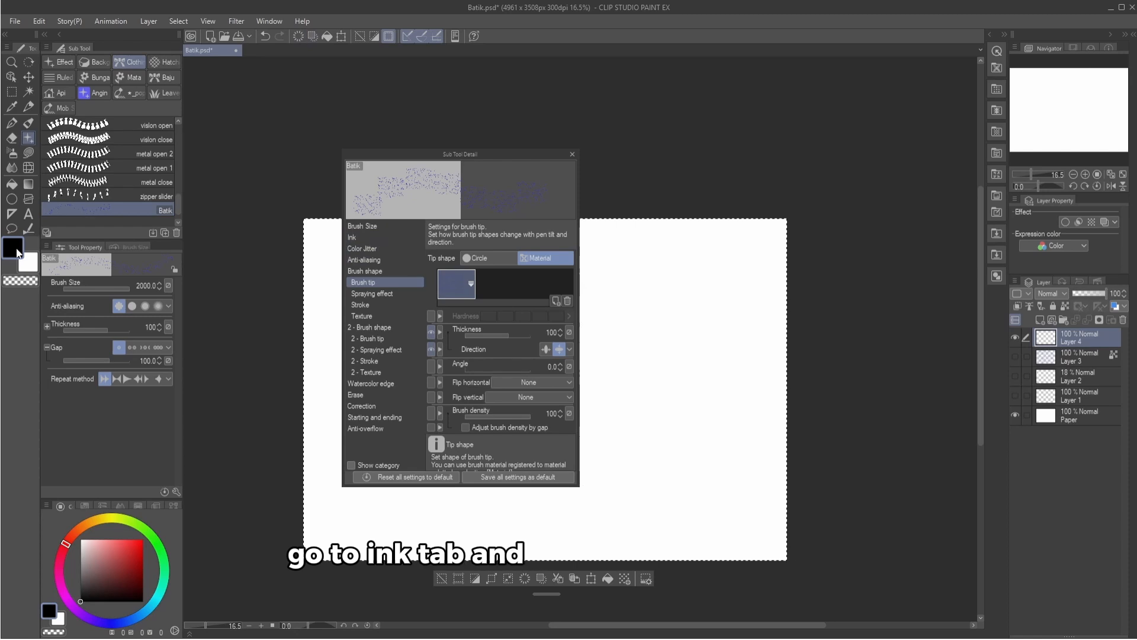
# - Enable color mixing in the Batik brush's ink settings, set amount and density of paint to 100, and remove the test stamps
pyautogui.click(374, 238)
pyautogui.click(456, 290)
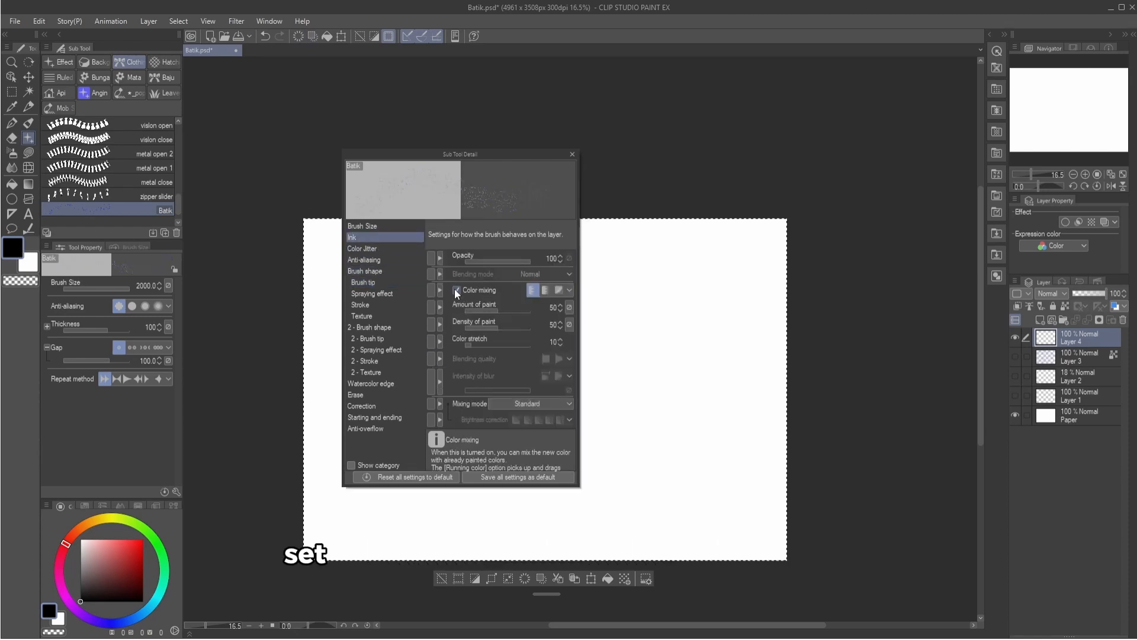
pyautogui.moveTo(523, 312); pyautogui.dragTo(572, 314)
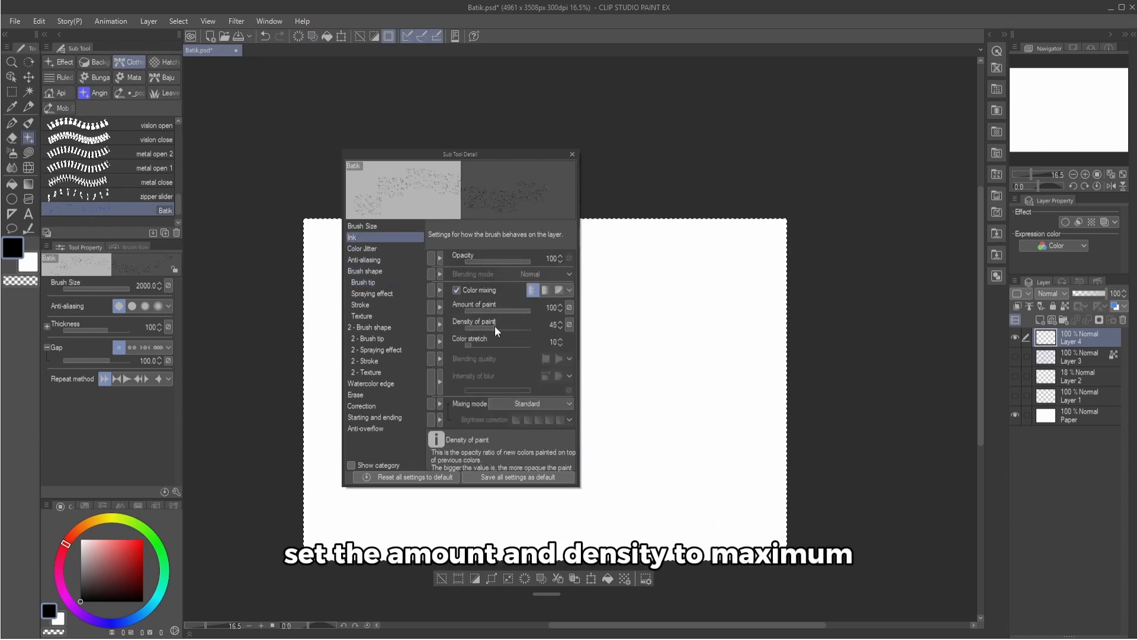
pyautogui.moveTo(495, 327)
pyautogui.mouseDown()
pyautogui.moveTo(682, 332)
pyautogui.moveTo(679, 462)
pyautogui.mouseUp()
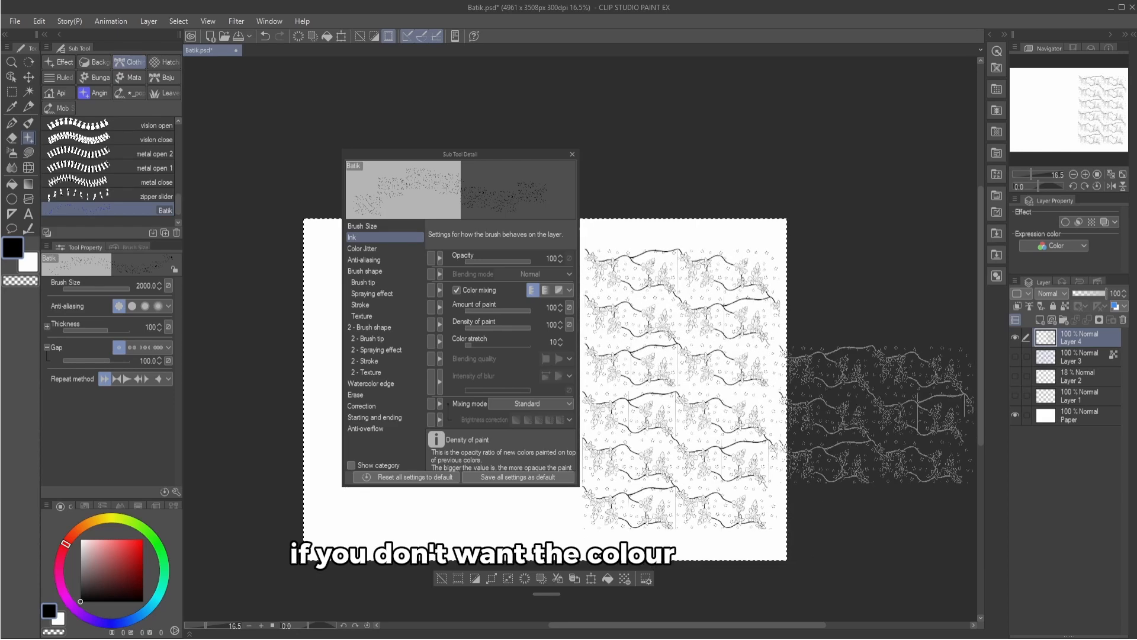
pyautogui.click(297, 36)
# - Enable Ribbon in the Batik brush's stroke settings, switch to the second repeat method, and try test strokes across the canvas
pyautogui.click(379, 304)
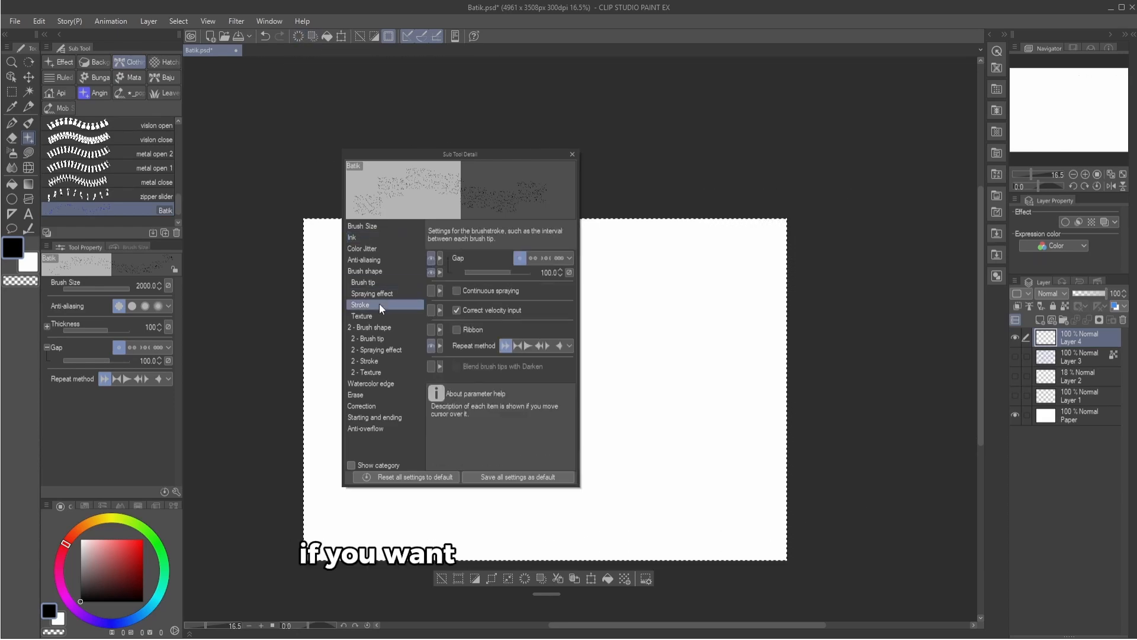
pyautogui.click(457, 329)
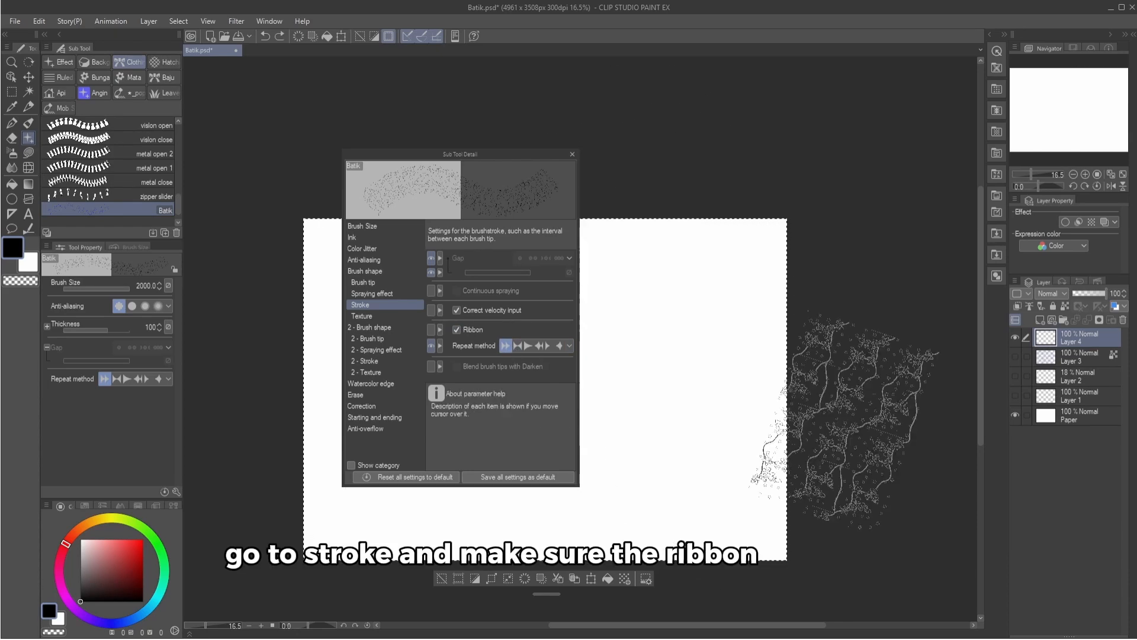
pyautogui.click(517, 346)
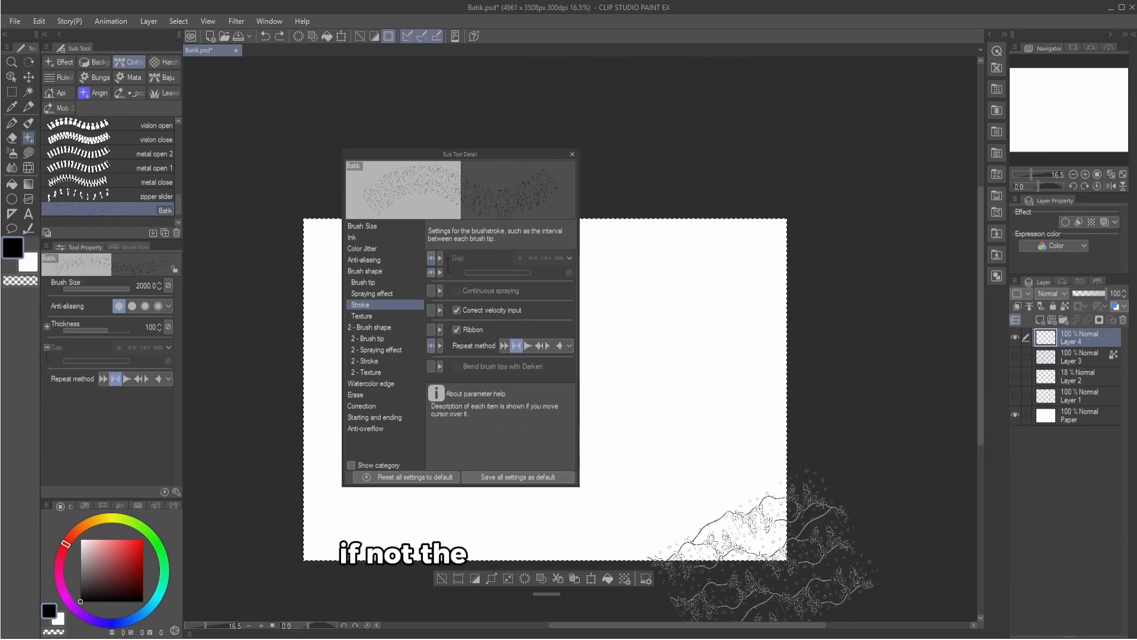
pyautogui.moveTo(692, 177)
pyautogui.mouseDown()
pyautogui.moveTo(702, 322)
pyautogui.moveTo(779, 551)
pyautogui.mouseUp()
pyautogui.moveTo(842, 424); pyautogui.dragTo(969, 407)
pyautogui.hotkey('ctrl', 'z')
pyautogui.moveTo(690, 178); pyautogui.dragTo(794, 494)
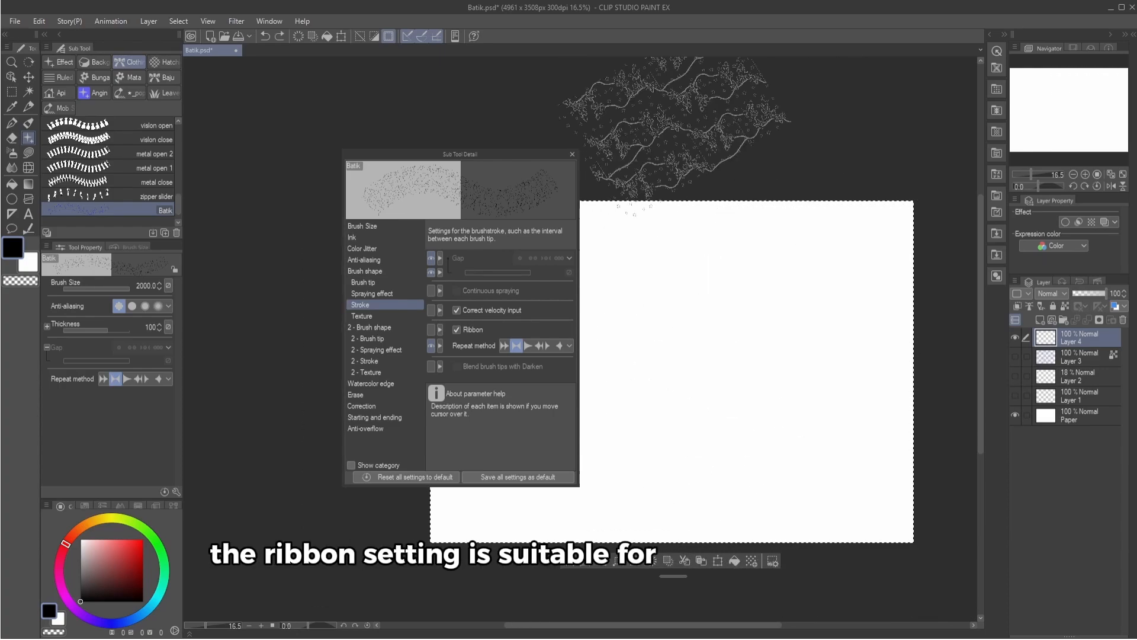
# - Choose the third repeat method, turn off Correct velocity input, and test ribbon strokes across the canvas, undoing earlier attempts
pyautogui.click(528, 346)
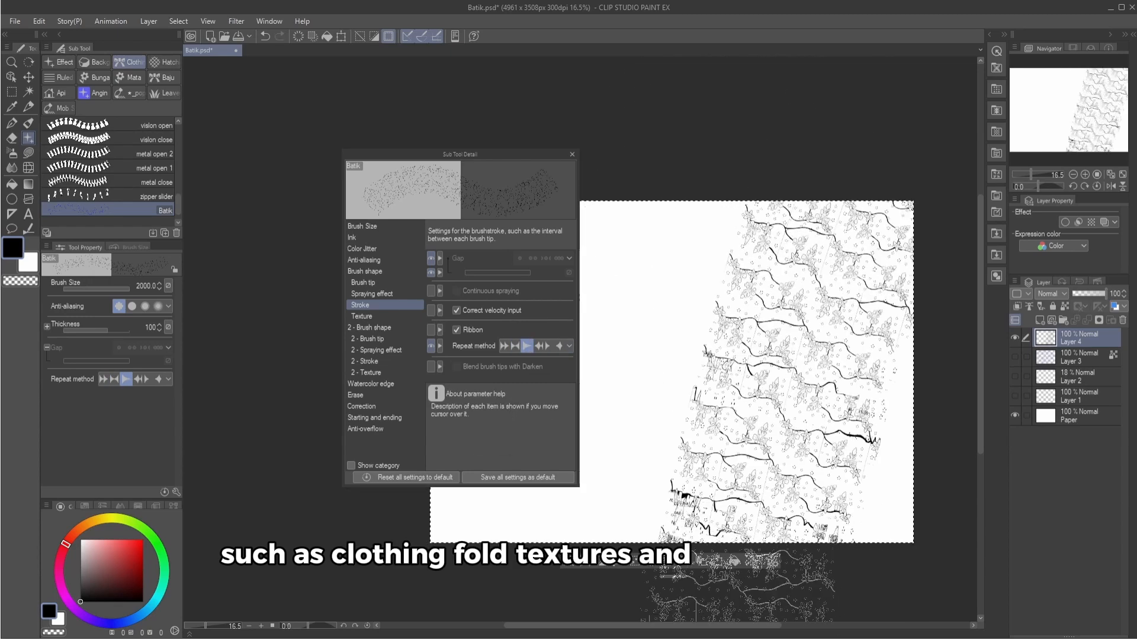
pyautogui.click(471, 315)
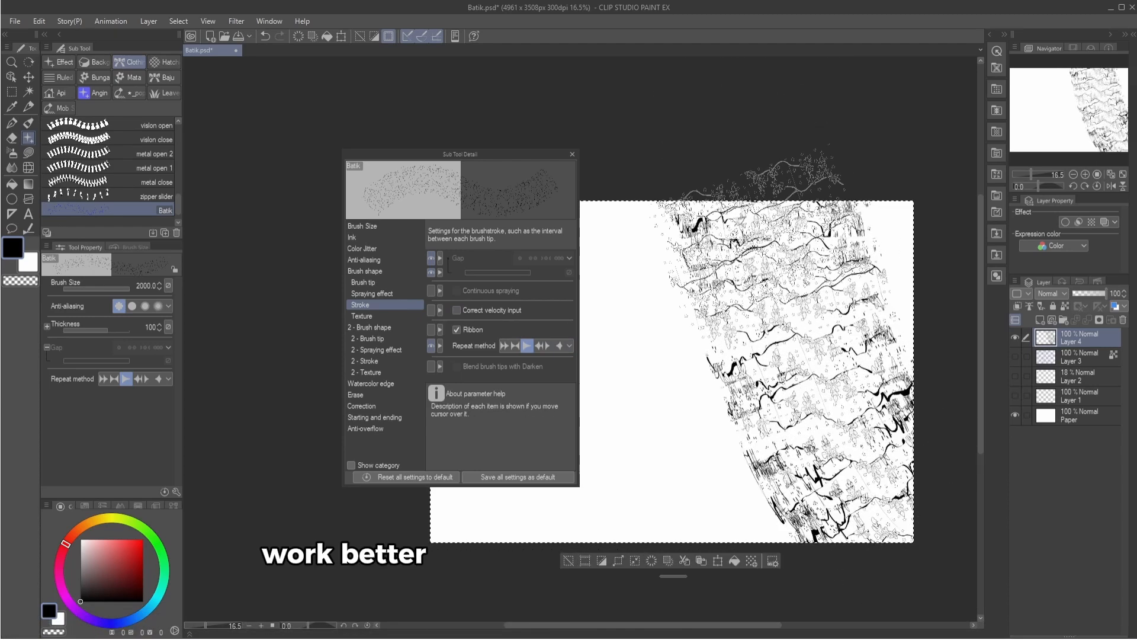
pyautogui.scroll(-4, 761, 246)
pyautogui.hotkey('ctrl', 'z')
pyautogui.moveTo(757, 198); pyautogui.dragTo(763, 441)
pyautogui.scroll(2, 785, 198)
pyautogui.scroll(-1, 787, 194)
pyautogui.hotkey('ctrl', 'z')
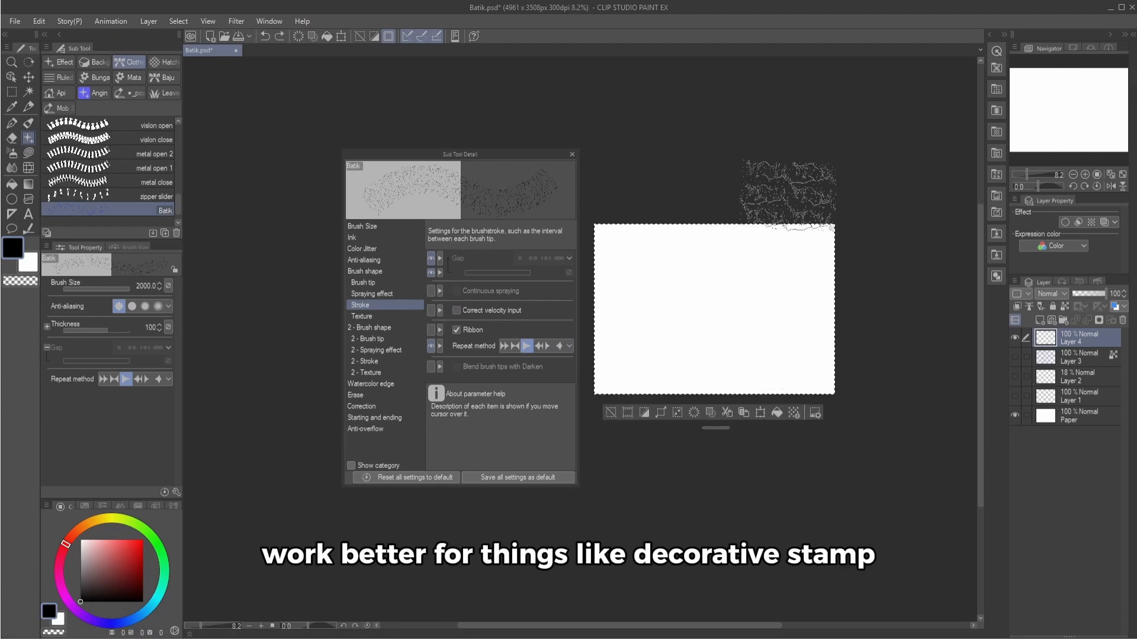
pyautogui.moveTo(698, 191); pyautogui.dragTo(811, 521)
pyautogui.scroll(4, 723, 265)
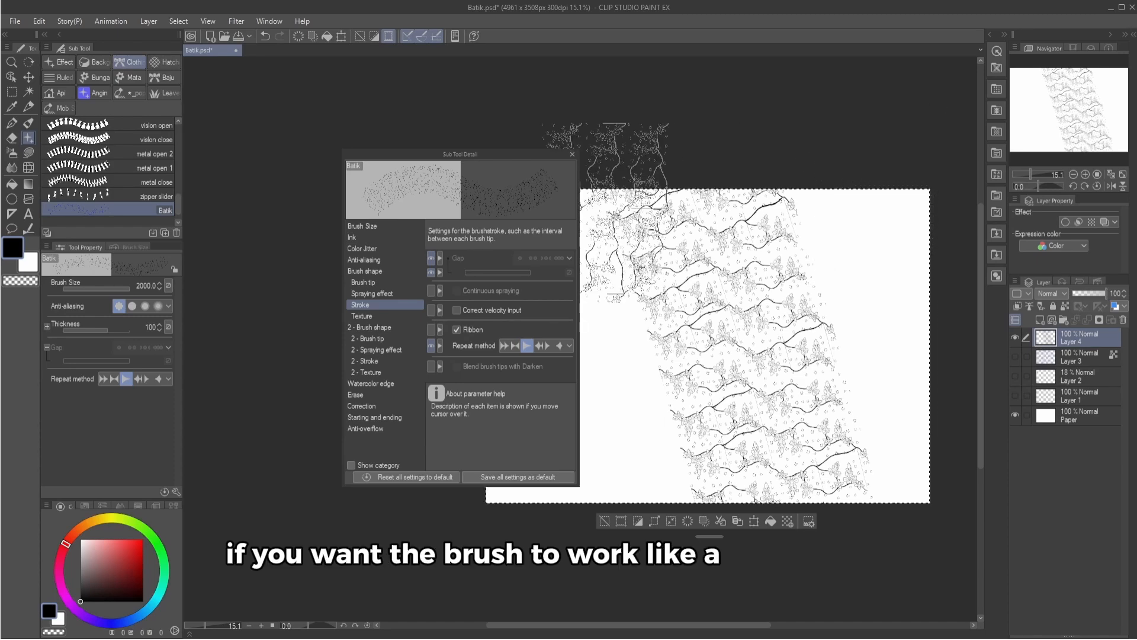
# - Enable the Batik brush's spraying effect and undo the ribbon test stroke on the canvas
pyautogui.moveTo(504, 251)
pyautogui.click(387, 293)
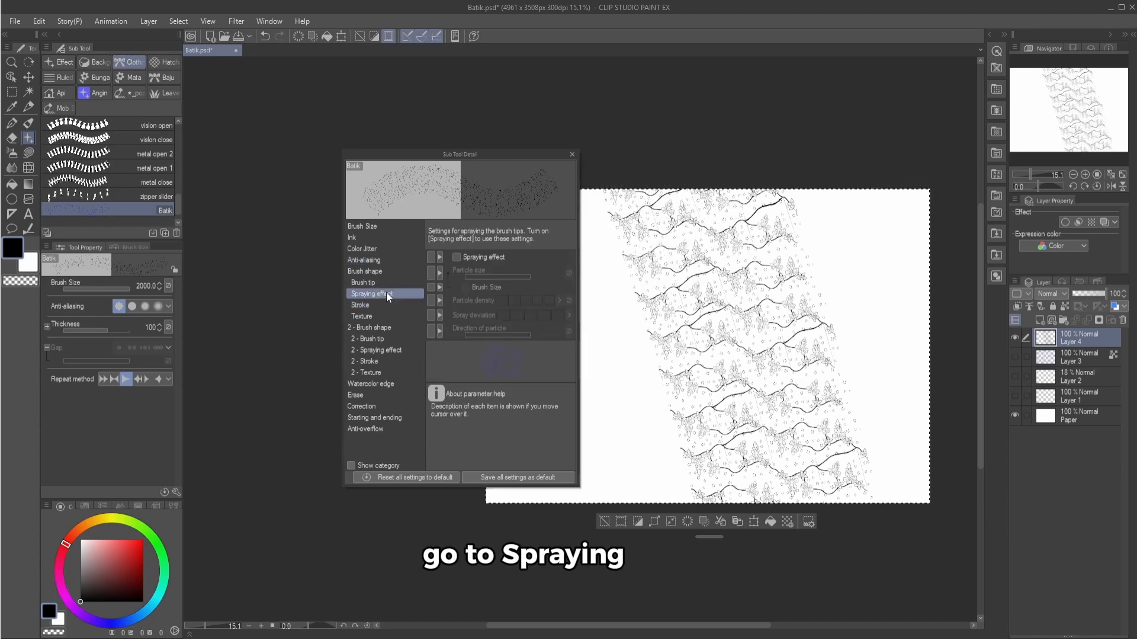
pyautogui.click(457, 256)
pyautogui.hotkey('ctrl', 'z')
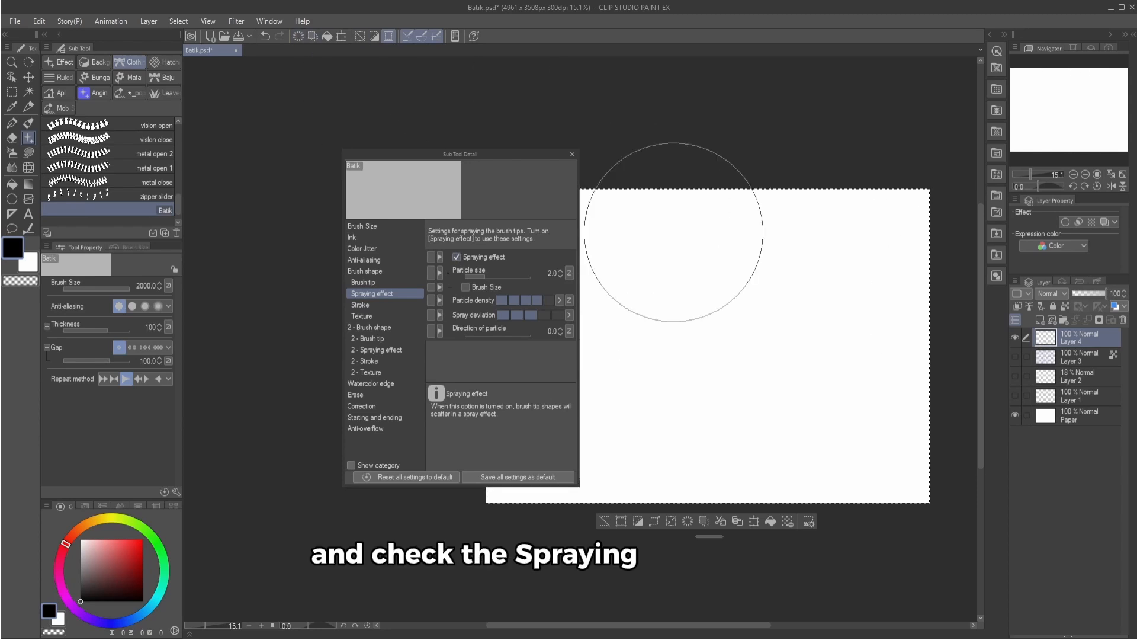
# - Set the Batik brush's gap to the third spacing preset and its spray particle size to 33, and test the spray
pyautogui.click(376, 305)
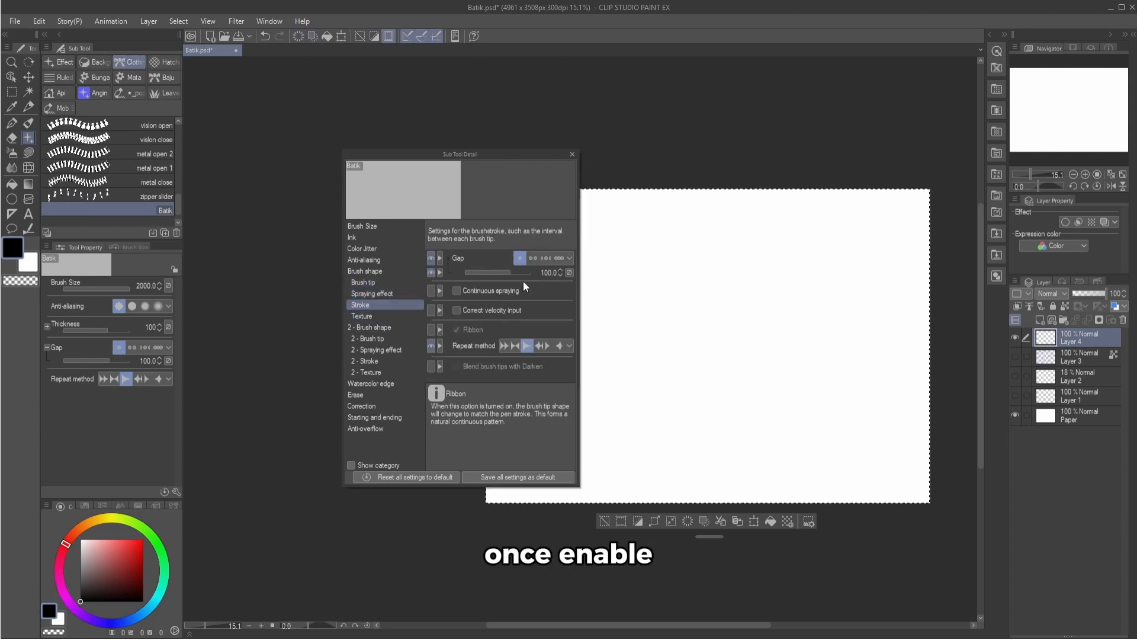
pyautogui.click(544, 259)
pyautogui.click(383, 292)
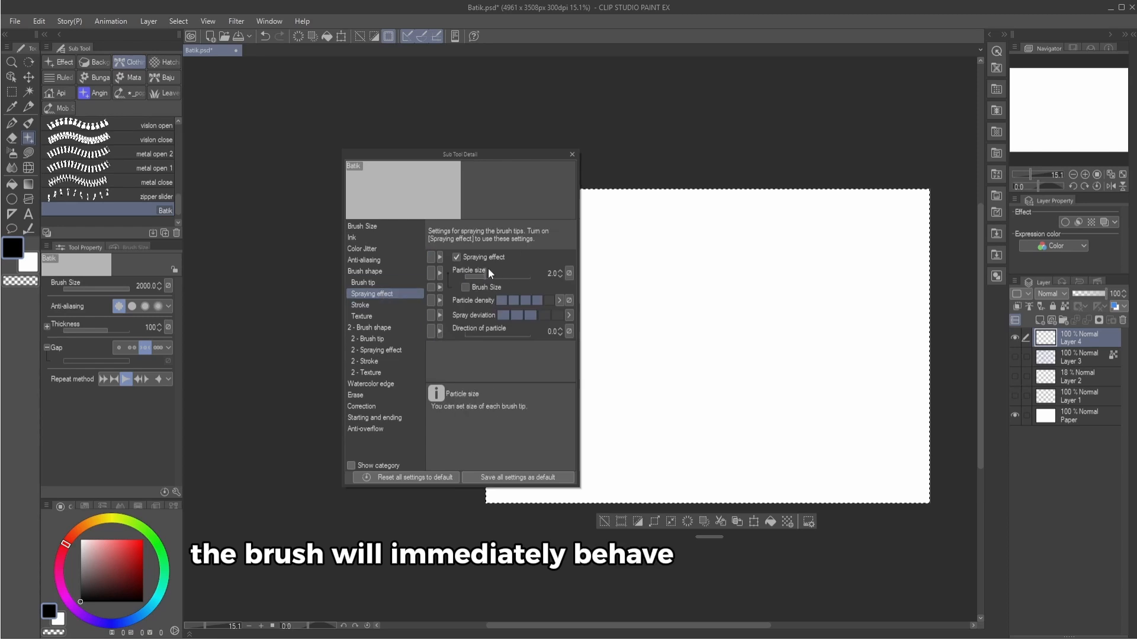
pyautogui.click(513, 277)
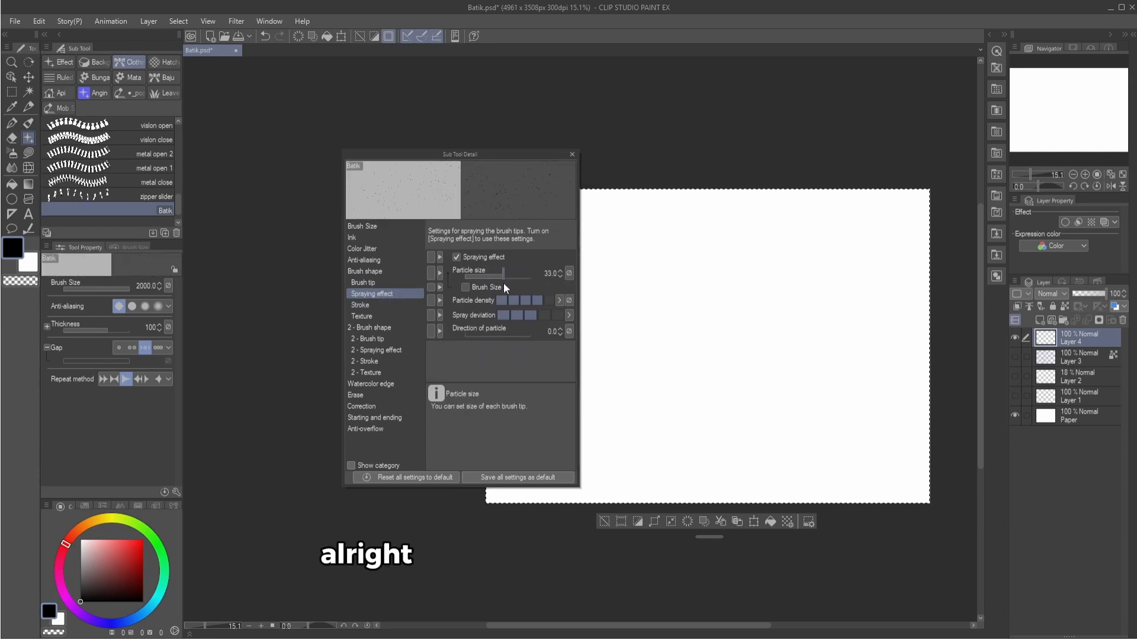
pyautogui.moveTo(711, 307)
pyautogui.mouseDown()
pyautogui.moveTo(819, 305)
pyautogui.moveTo(690, 336)
pyautogui.moveTo(796, 392)
pyautogui.moveTo(662, 280)
pyautogui.moveTo(687, 376)
pyautogui.moveTo(850, 234)
pyautogui.mouseUp()
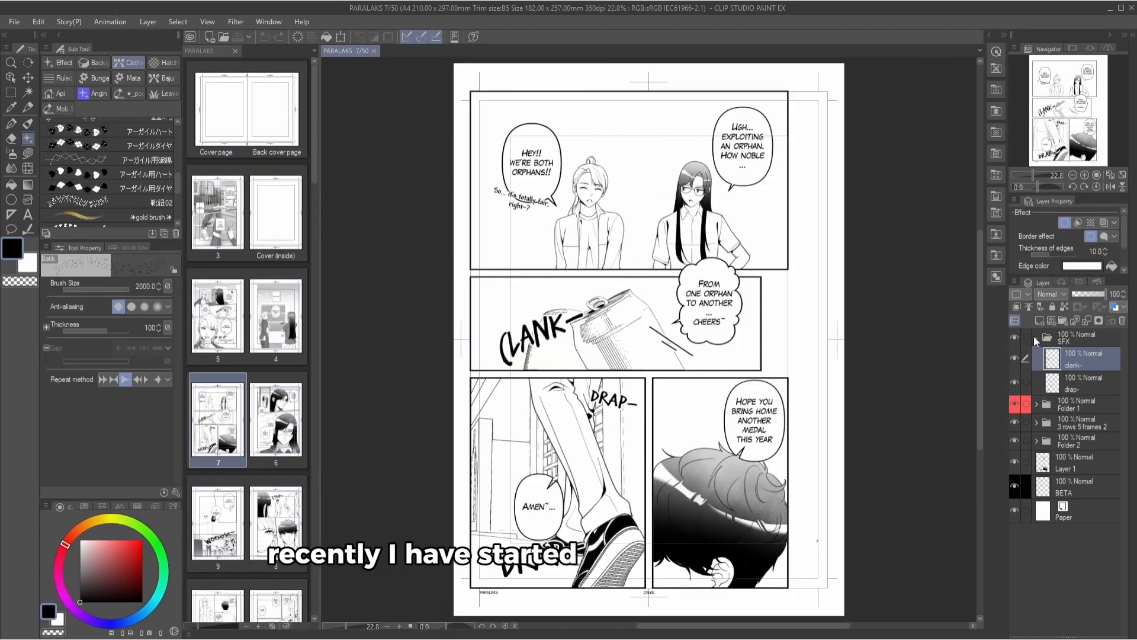
# - On PARALAKS page 7, collapse the SFX folder, hide SFX and Folder 1, and add a new layer above BETA
pyautogui.click(1033, 336)
pyautogui.click(1016, 356)
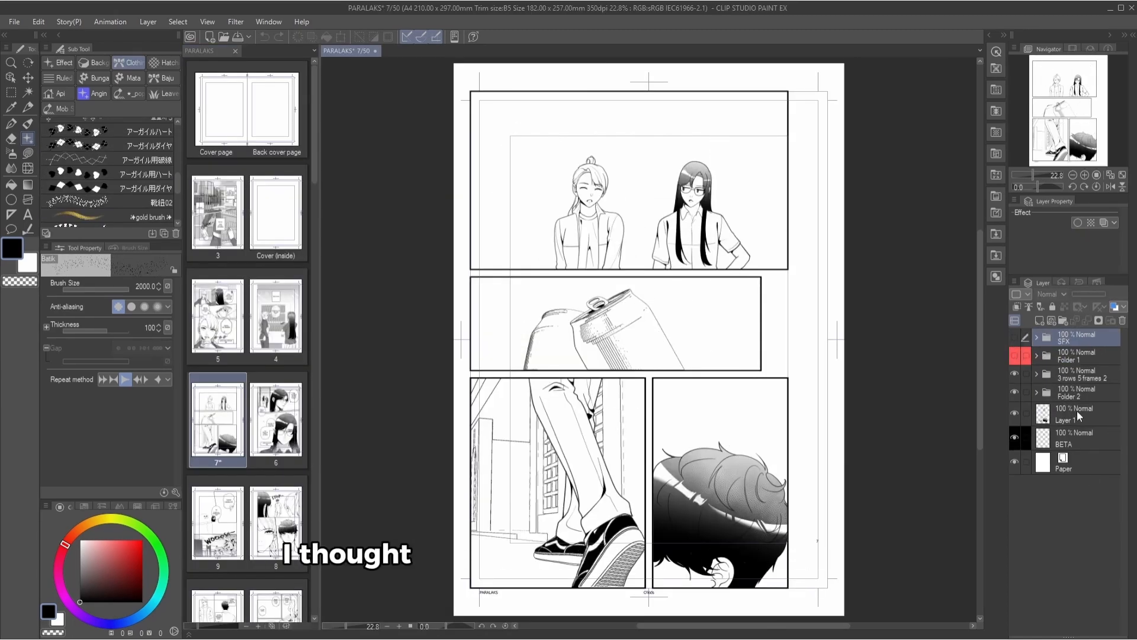
pyautogui.click(1086, 439)
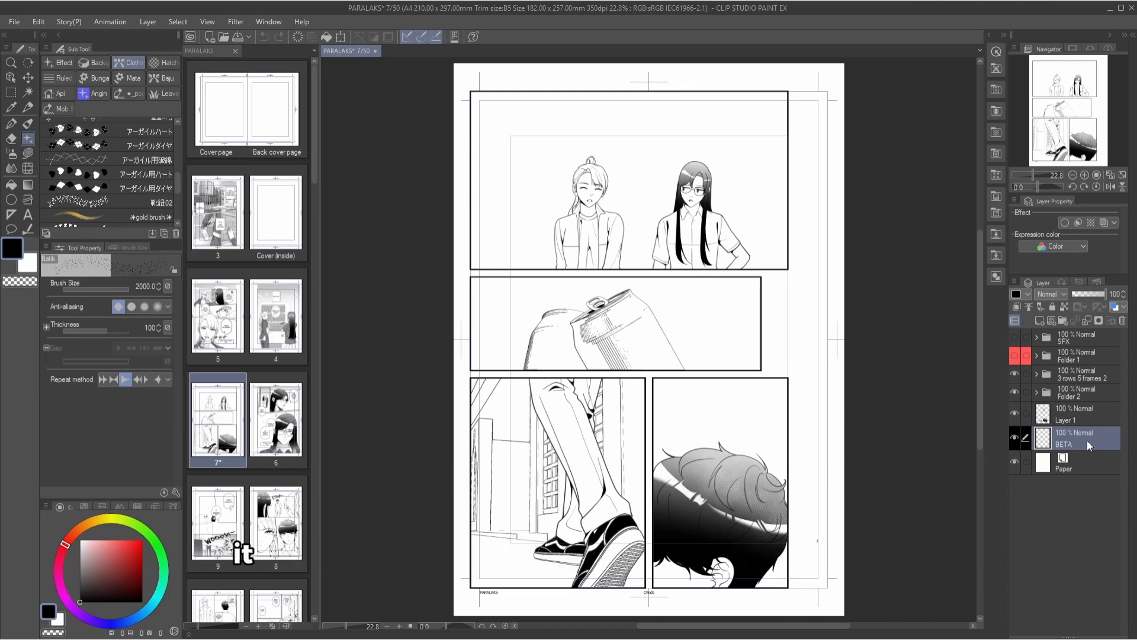
pyautogui.click(1041, 320)
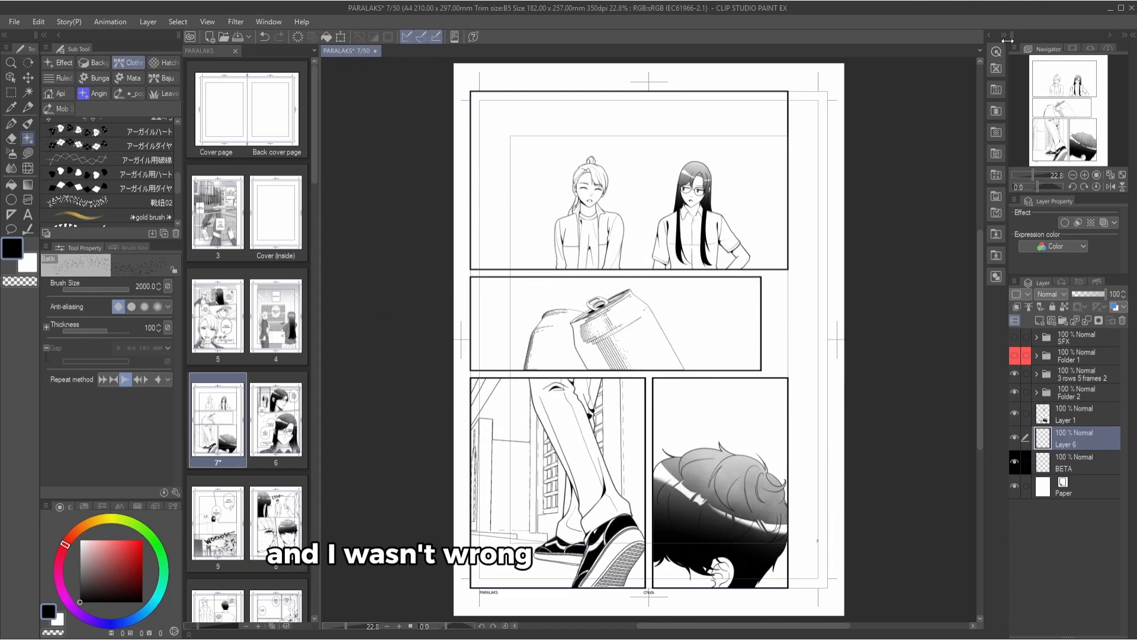
# - Open the downloaded materials, select the can panel with a rectangle, and place the 雰囲気トーン (75.0 LPI) tone in it
pyautogui.click(989, 36)
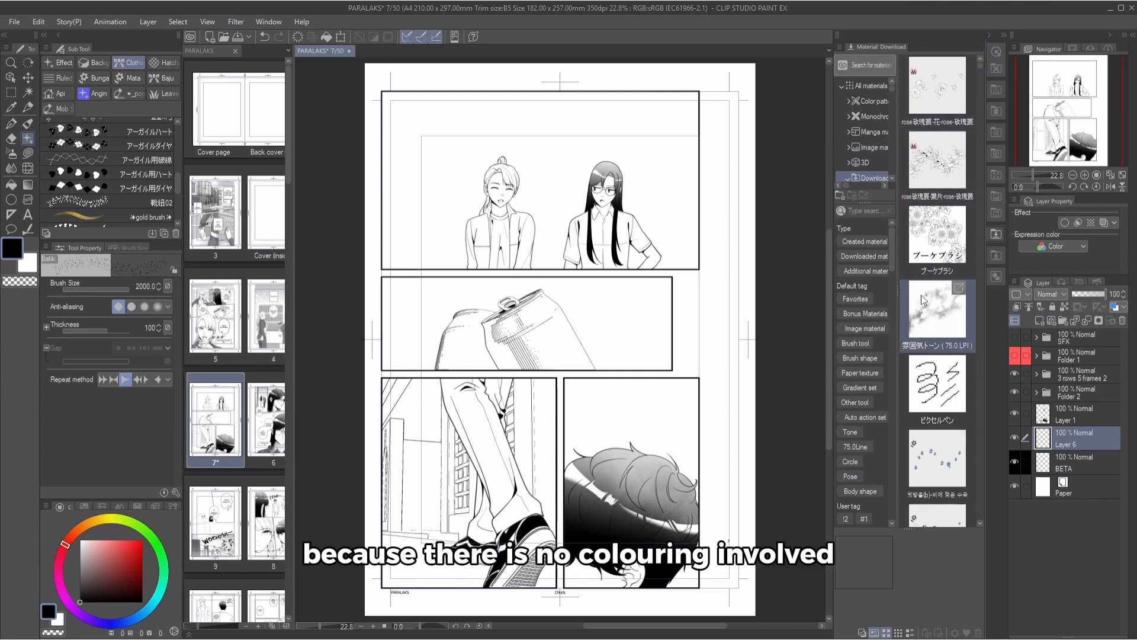
pyautogui.press('m')
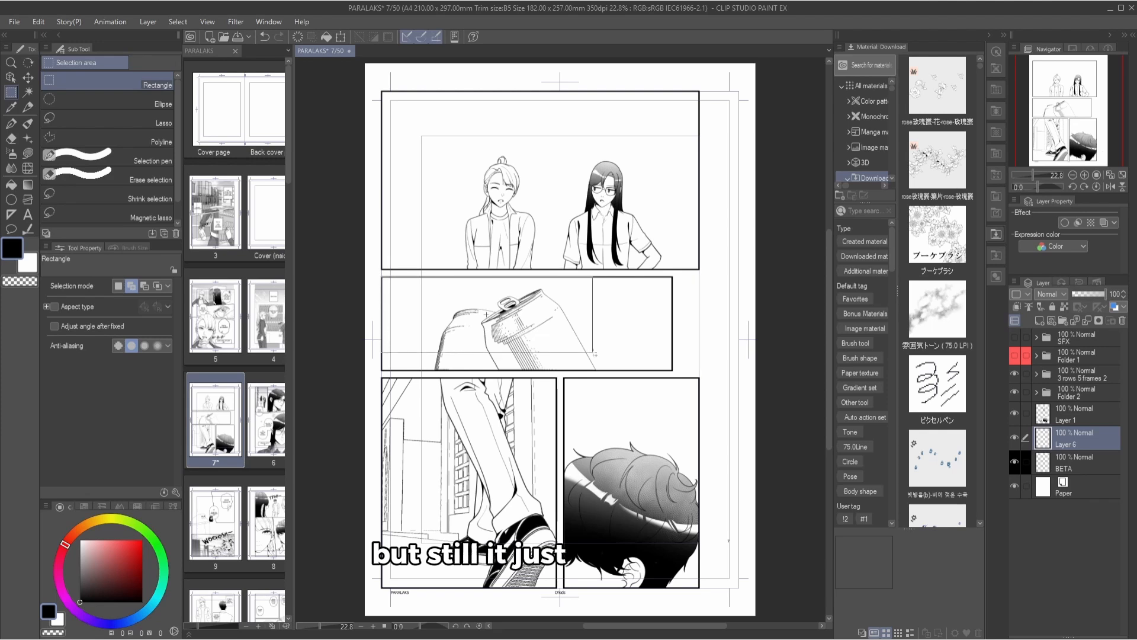
pyautogui.moveTo(595, 354); pyautogui.dragTo(674, 372)
pyautogui.moveTo(937, 308); pyautogui.dragTo(587, 340)
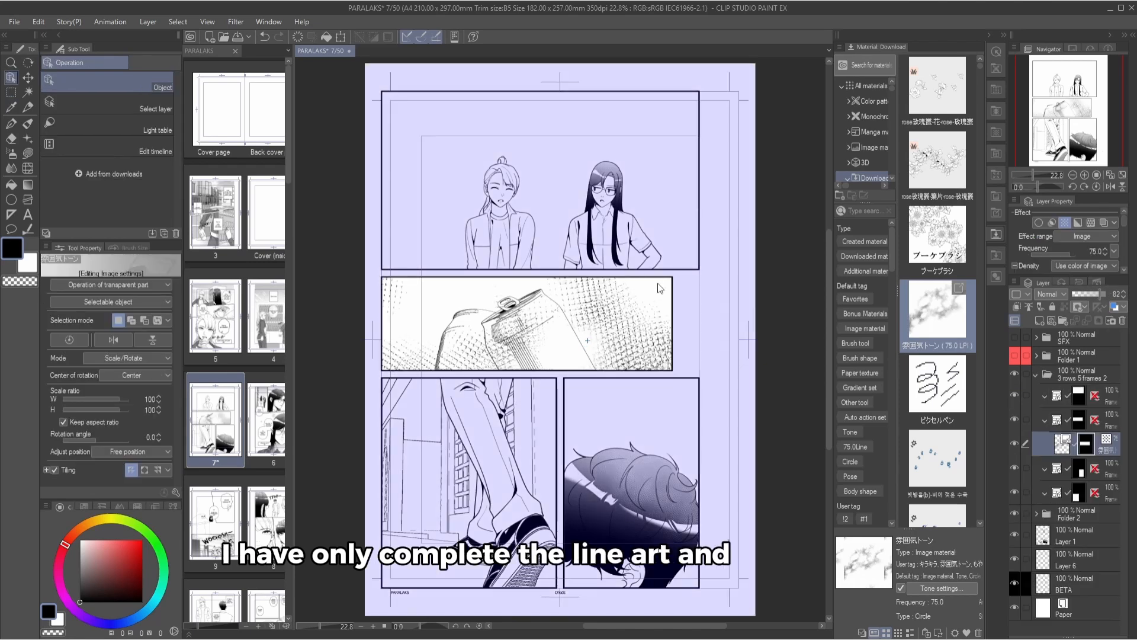
# - Scale the placed tone to 36%, rotate it 11 degrees, and position it over the can panel
pyautogui.scroll(-5, 544, 296)
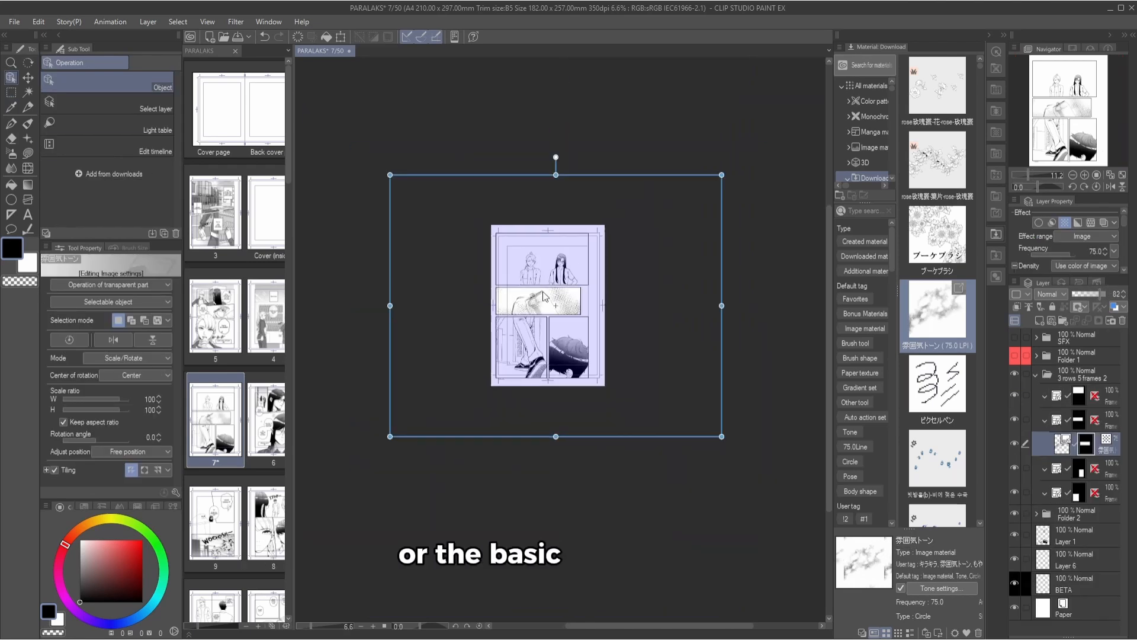
pyautogui.moveTo(721, 436); pyautogui.dragTo(550, 302)
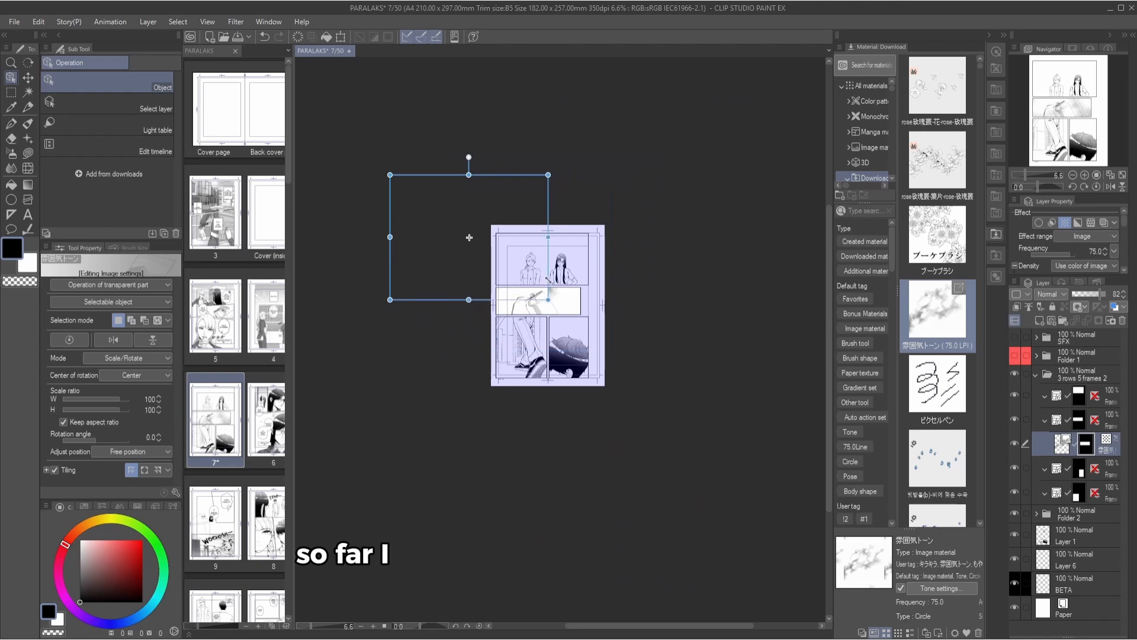
pyautogui.scroll(4, 557, 282)
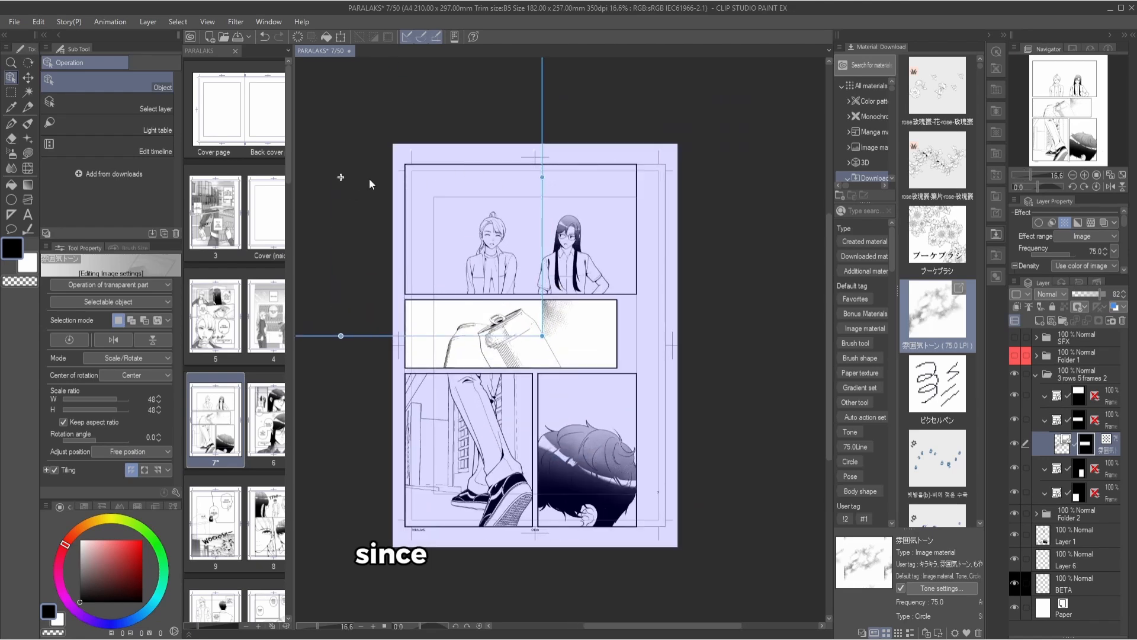
pyautogui.moveTo(545, 145); pyautogui.dragTo(729, 300)
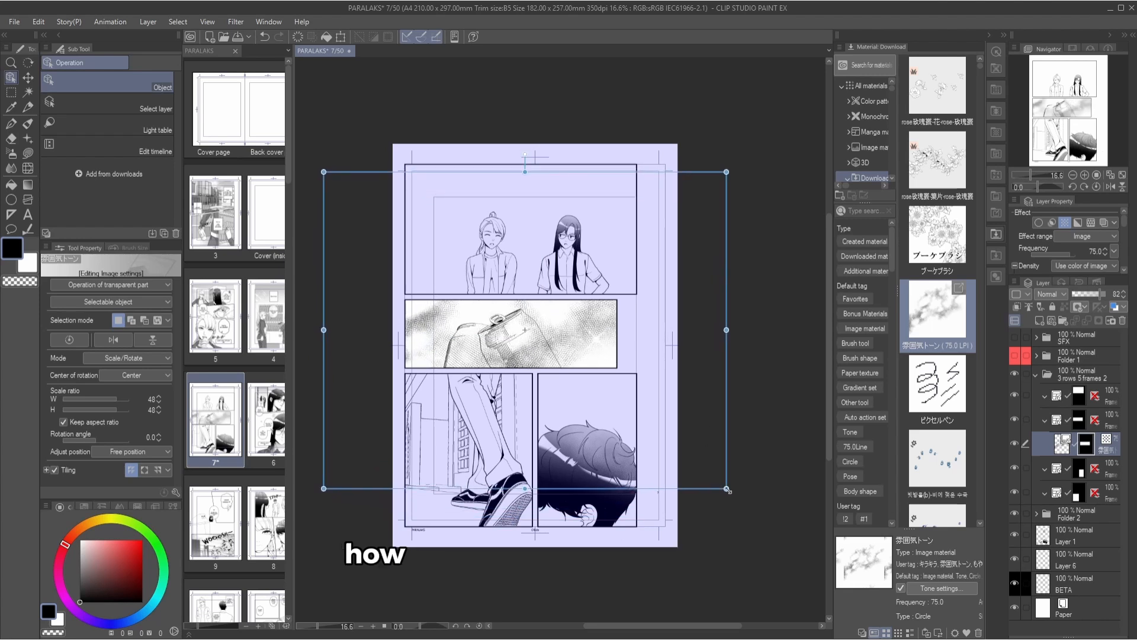
pyautogui.moveTo(726, 488); pyautogui.dragTo(620, 404)
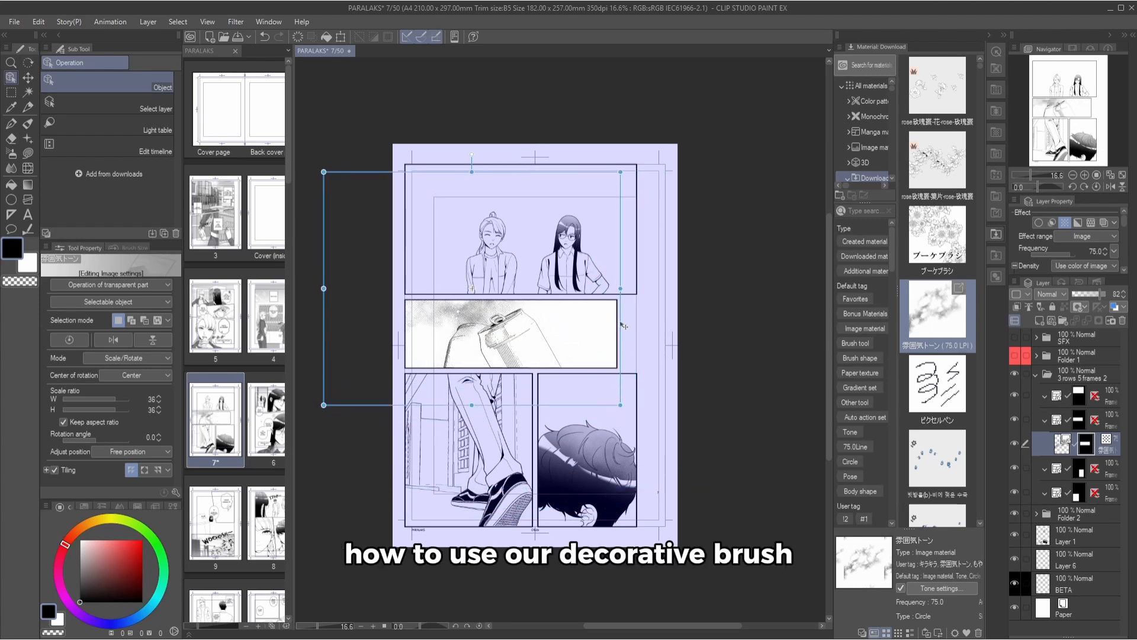
pyautogui.moveTo(625, 326); pyautogui.dragTo(698, 324)
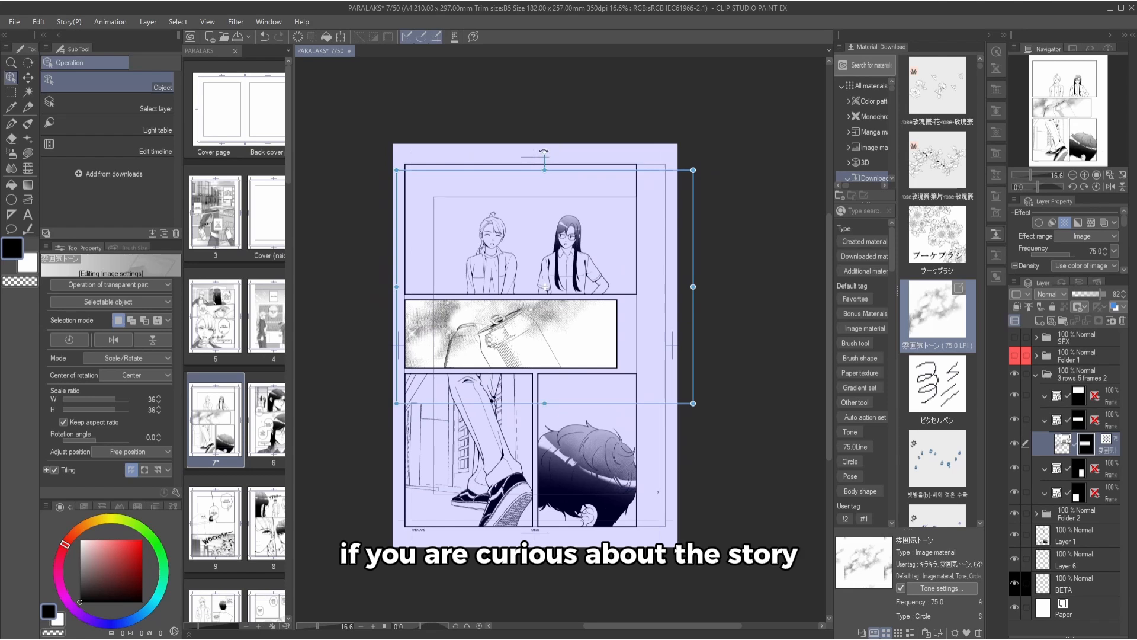
pyautogui.moveTo(544, 152); pyautogui.dragTo(570, 151)
pyautogui.moveTo(699, 237); pyautogui.dragTo(698, 247)
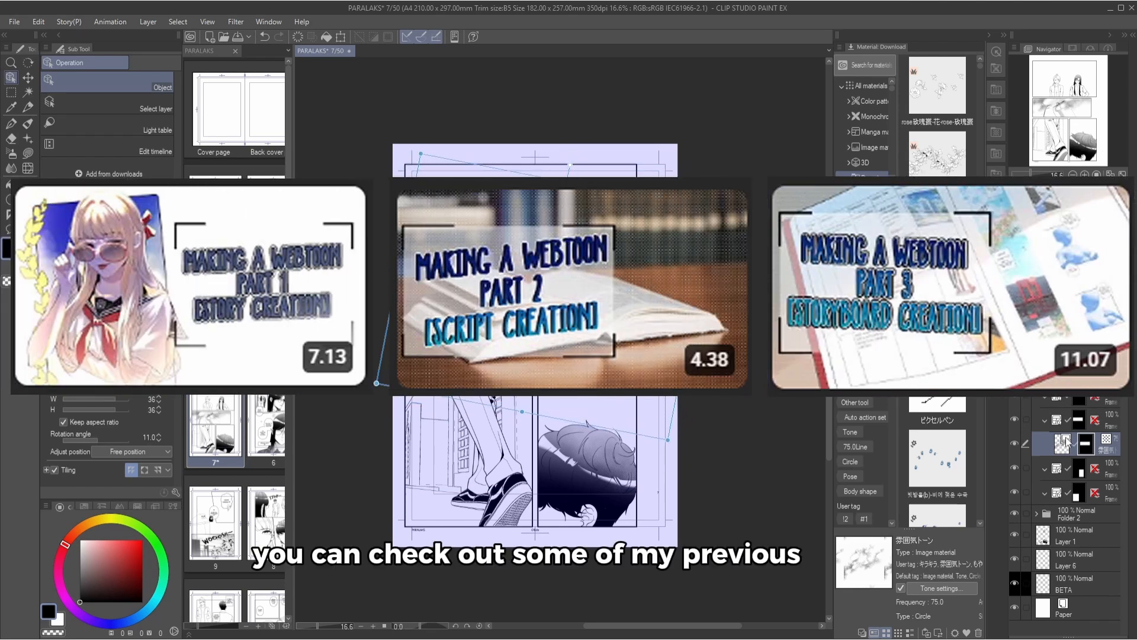
# - Move the tone layer out of the frame folder to just above BETA, and make Layer 6 active
pyautogui.moveTo(1112, 452); pyautogui.dragTo(1091, 570)
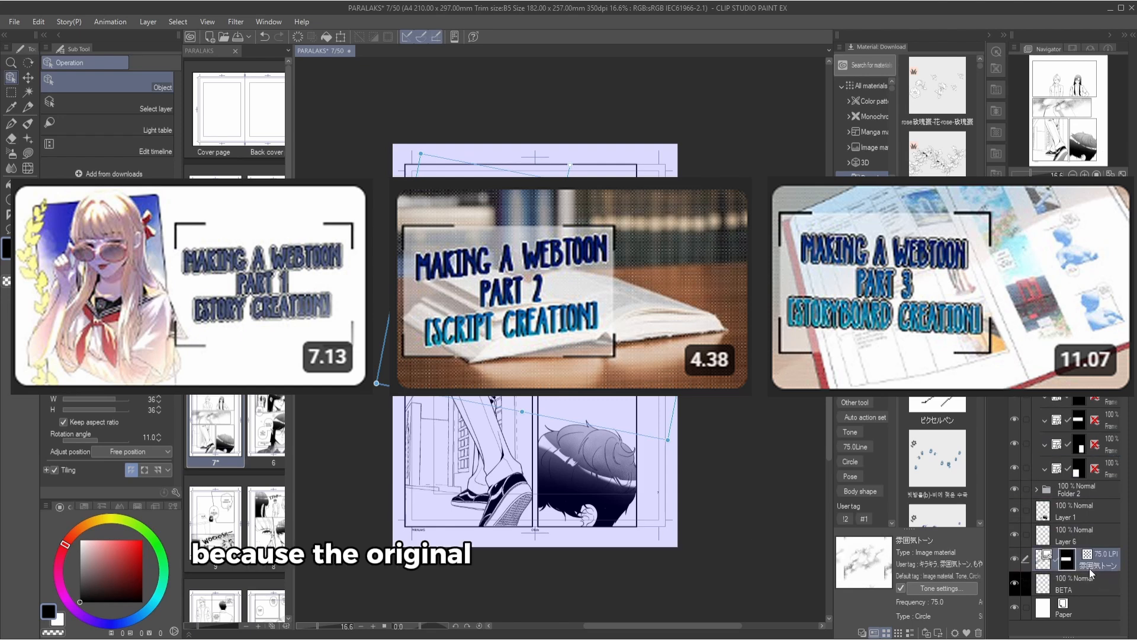
pyautogui.click(1088, 530)
pyautogui.scroll(3, 533, 339)
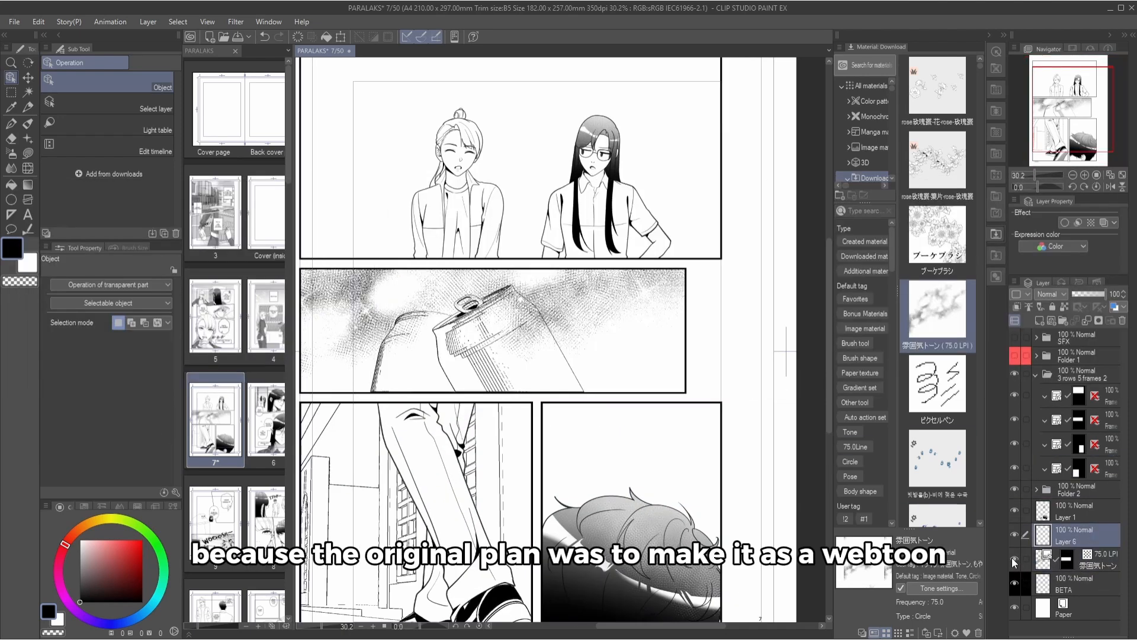
# - Hide the tone layer and auto-select the background around the cans in the middle panel, referring to all layers
pyautogui.click(1015, 559)
pyautogui.moveTo(622, 410); pyautogui.dragTo(711, 433)
pyautogui.press('w')
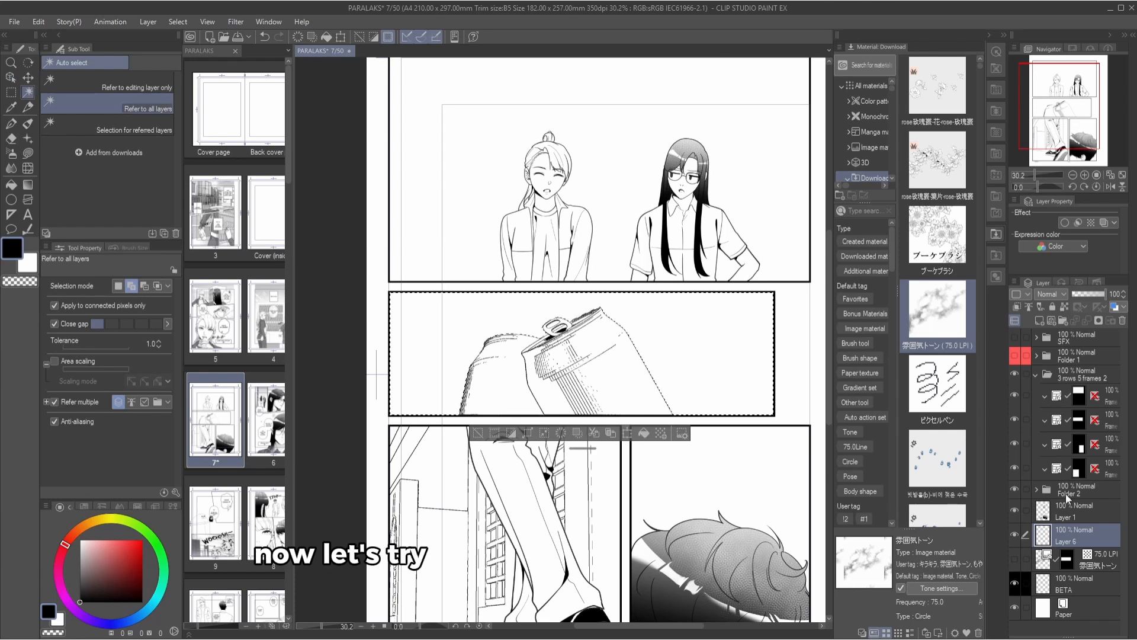
# - Show the tone layer again and merge Layer 6 down into it
pyautogui.click(1015, 559)
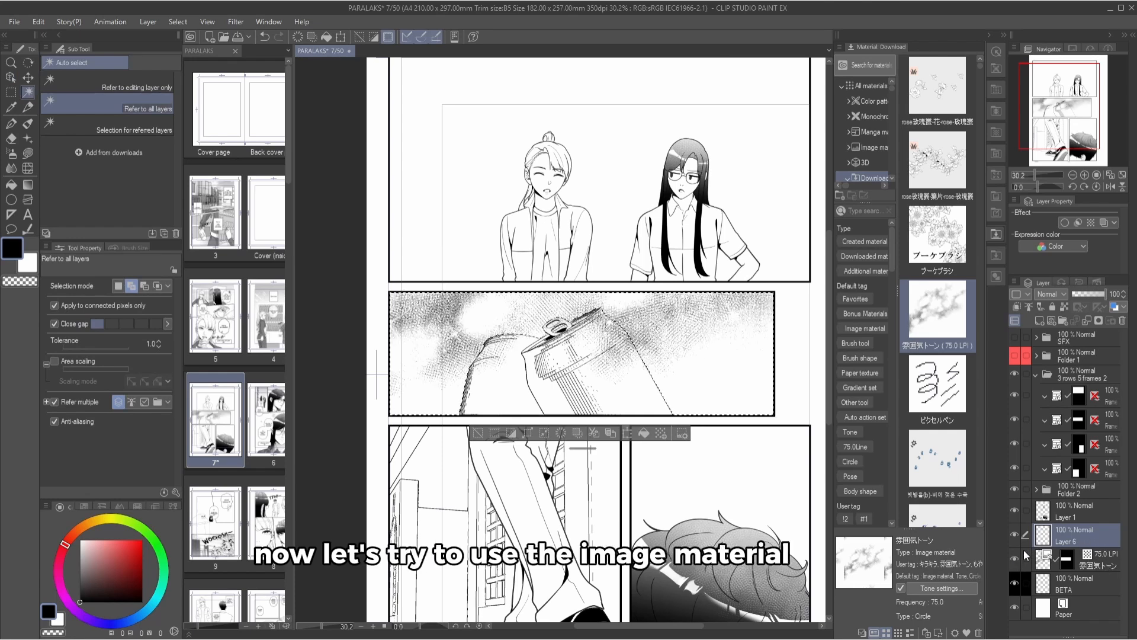
pyautogui.hotkey('ctrl', 'e')
pyautogui.click(560, 243)
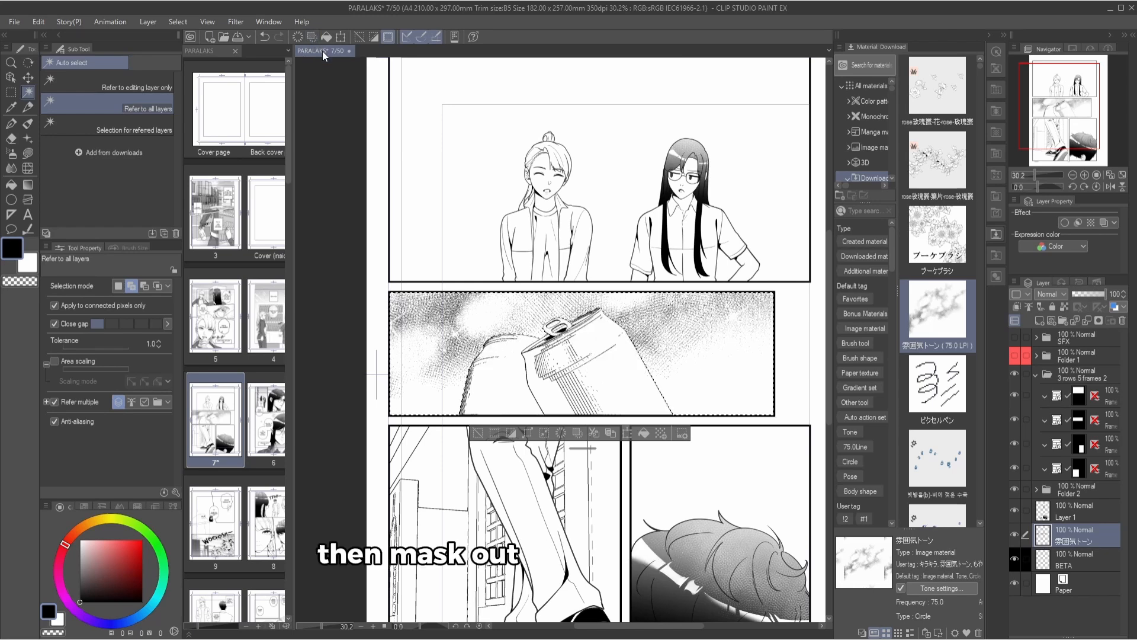
# - Clear the selection and fill the ponytailed girl's jacket and the long-haired girl's shirt with dark grey on Layer 6, referring to other layers
pyautogui.hotkey('ctrl', 'd')
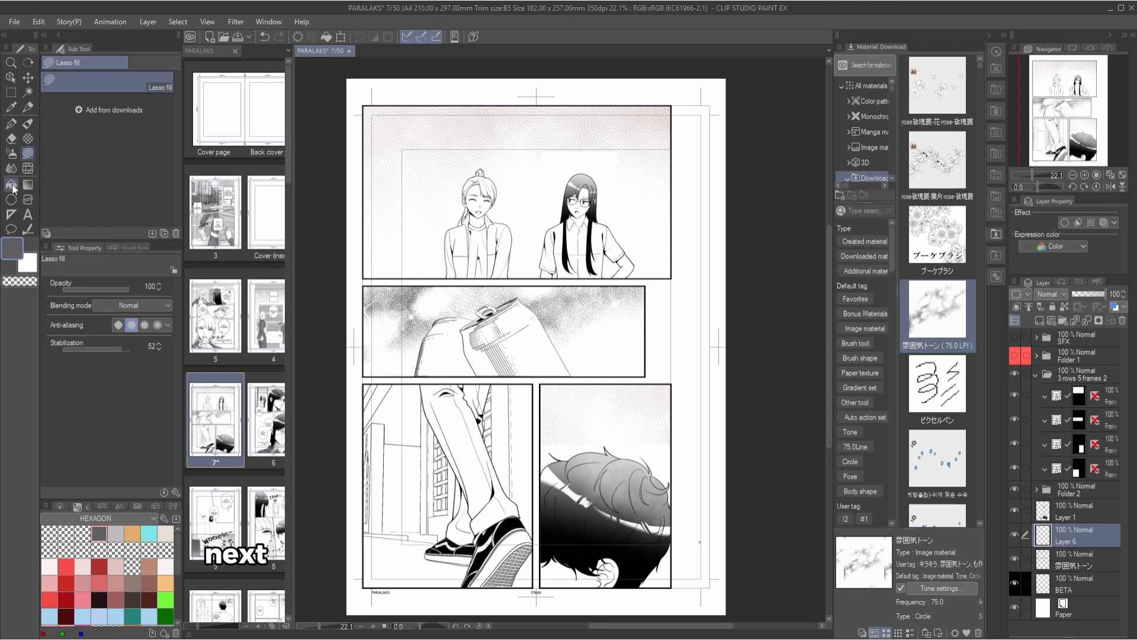
pyautogui.click(13, 187)
pyautogui.scroll(4, 492, 199)
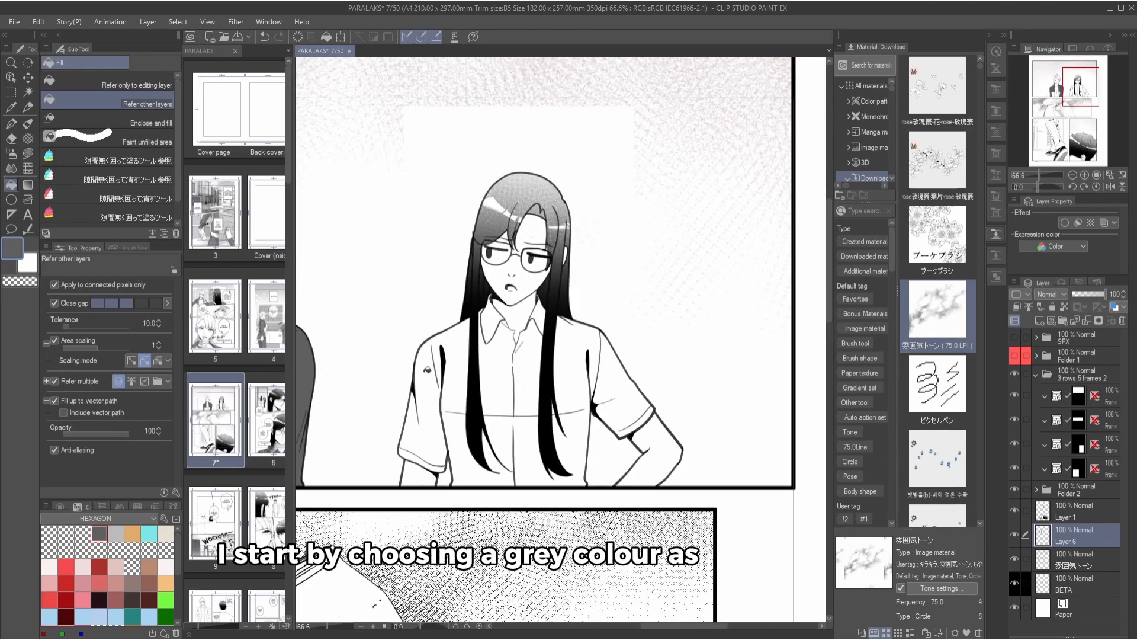
pyautogui.click(427, 370)
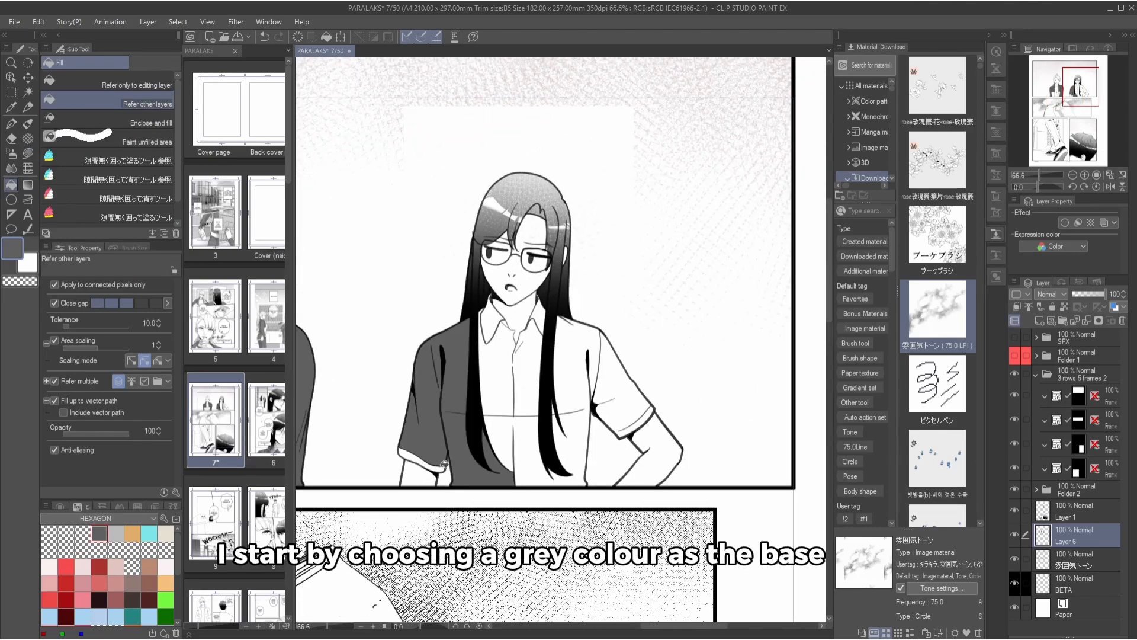
pyautogui.click(563, 397)
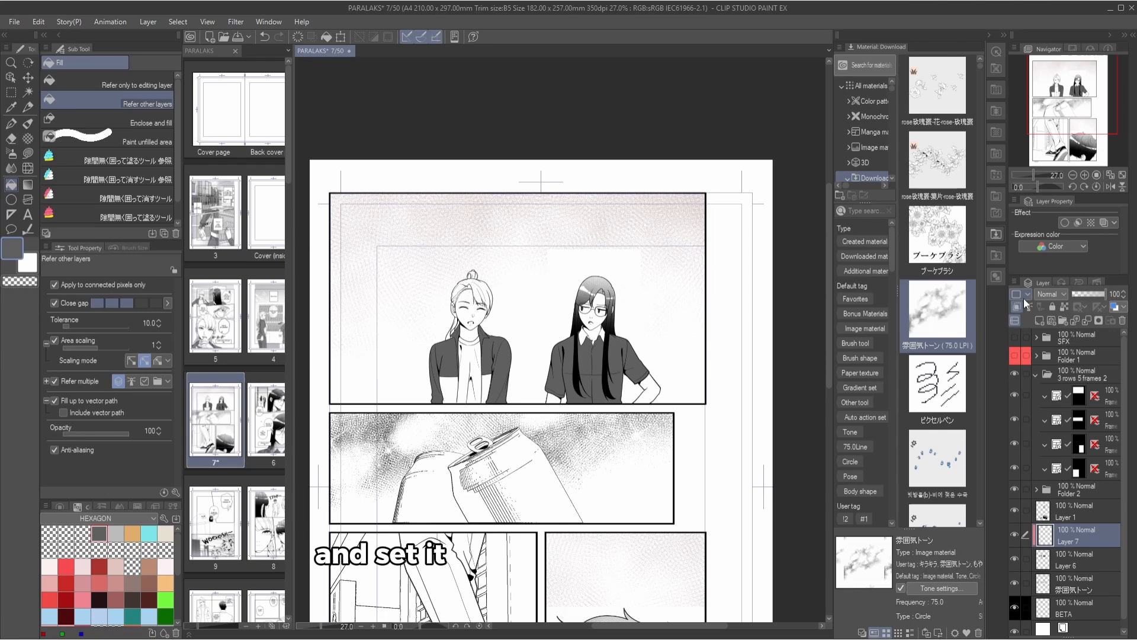
# - Texture the long-haired girl's shirt with the white Batik Pattern brush on clipped Layer 7 within a rectangular selection, and merge it into Layer 6
pyautogui.press('m')
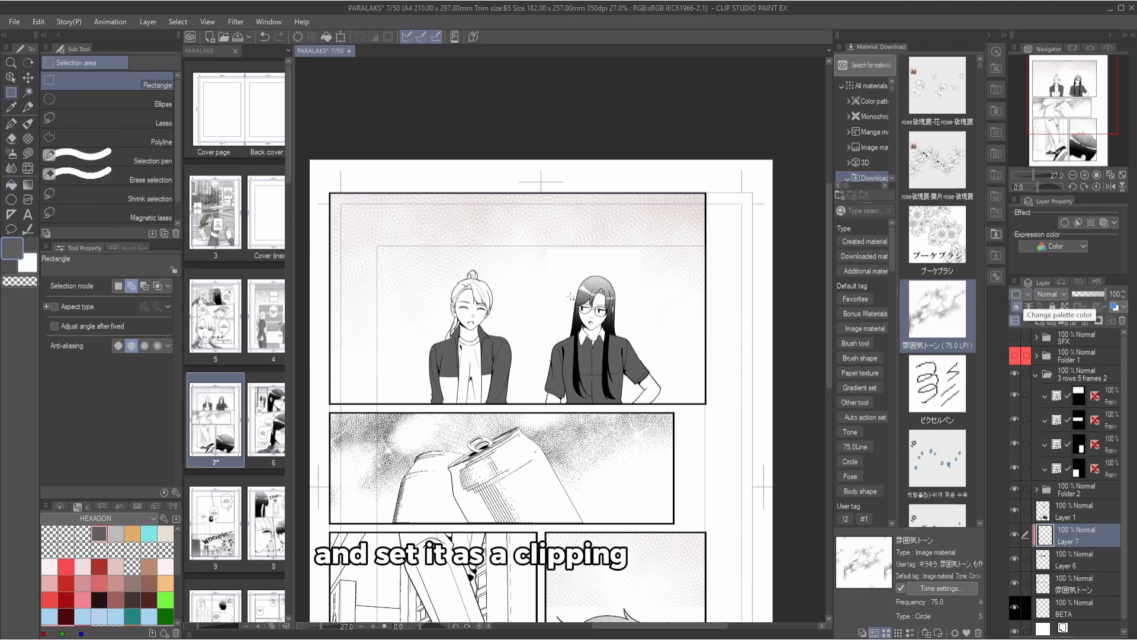
pyautogui.press('g')
pyautogui.click(27, 139)
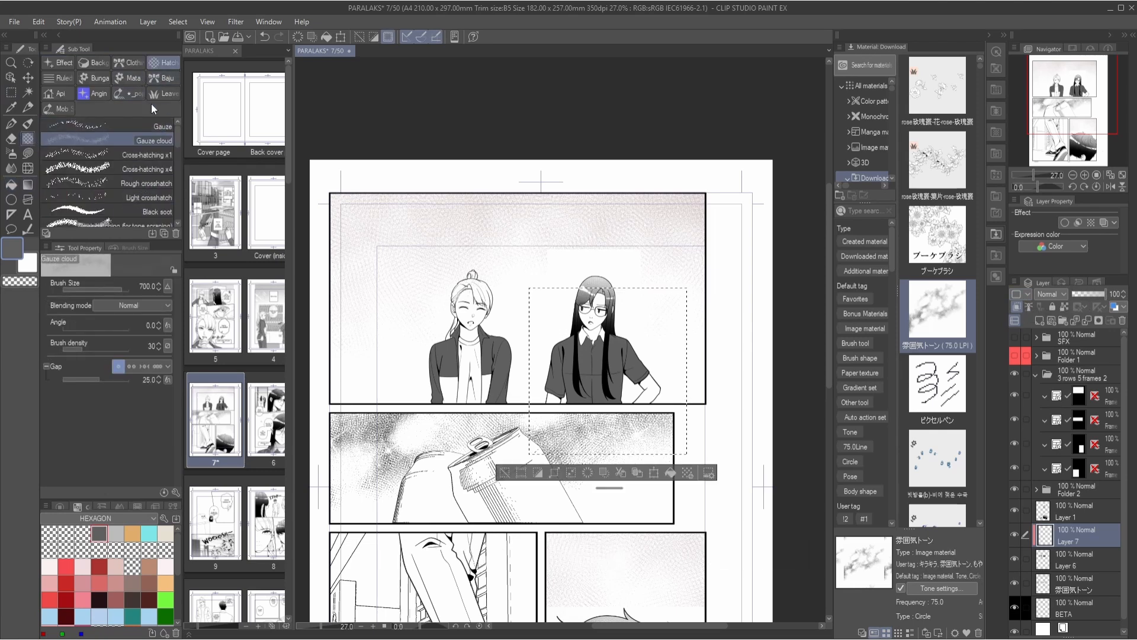
pyautogui.click(129, 78)
pyautogui.press('x')
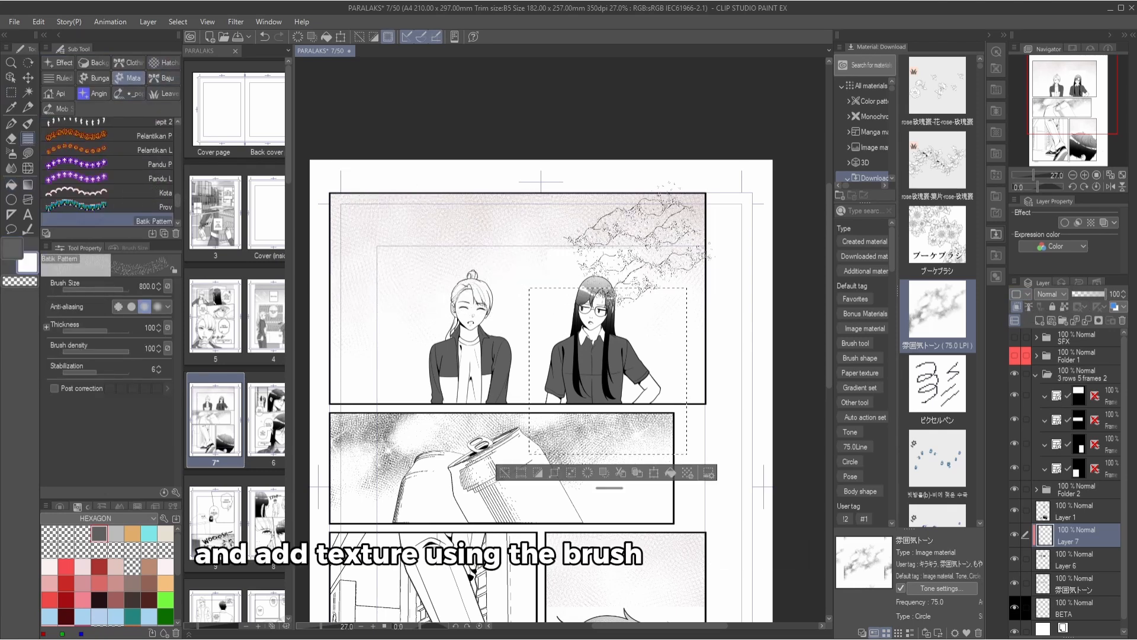
pyautogui.click(595, 338)
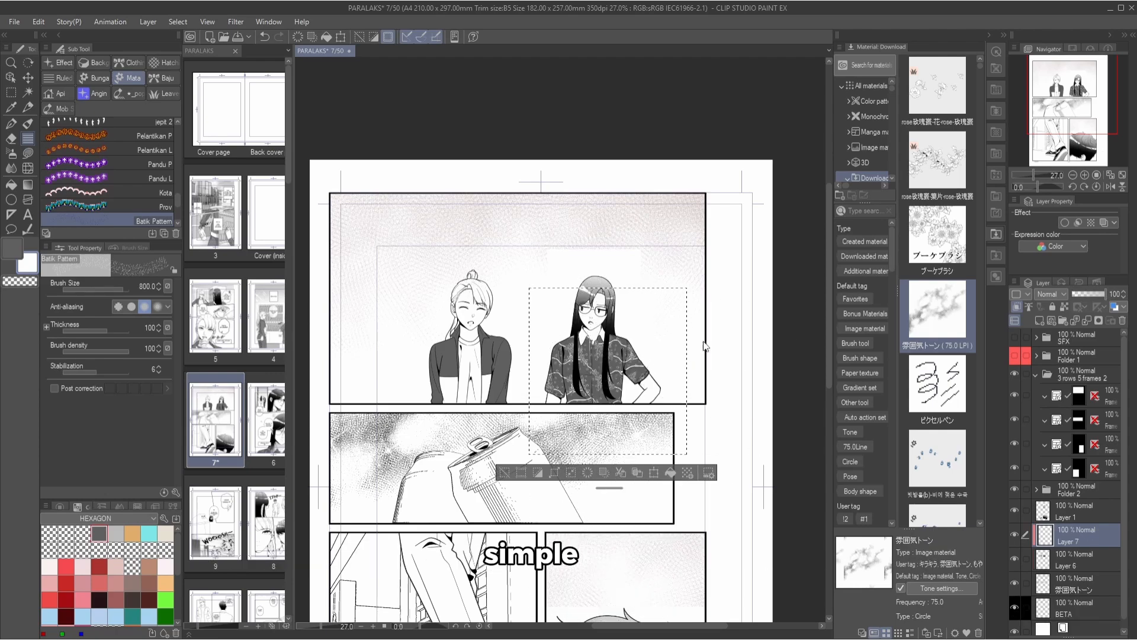
pyautogui.hotkey('ctrl', 'e')
pyautogui.hotkey('ctrl', 'd')
pyautogui.scroll(4, 557, 378)
pyautogui.scroll(-1, 717, 216)
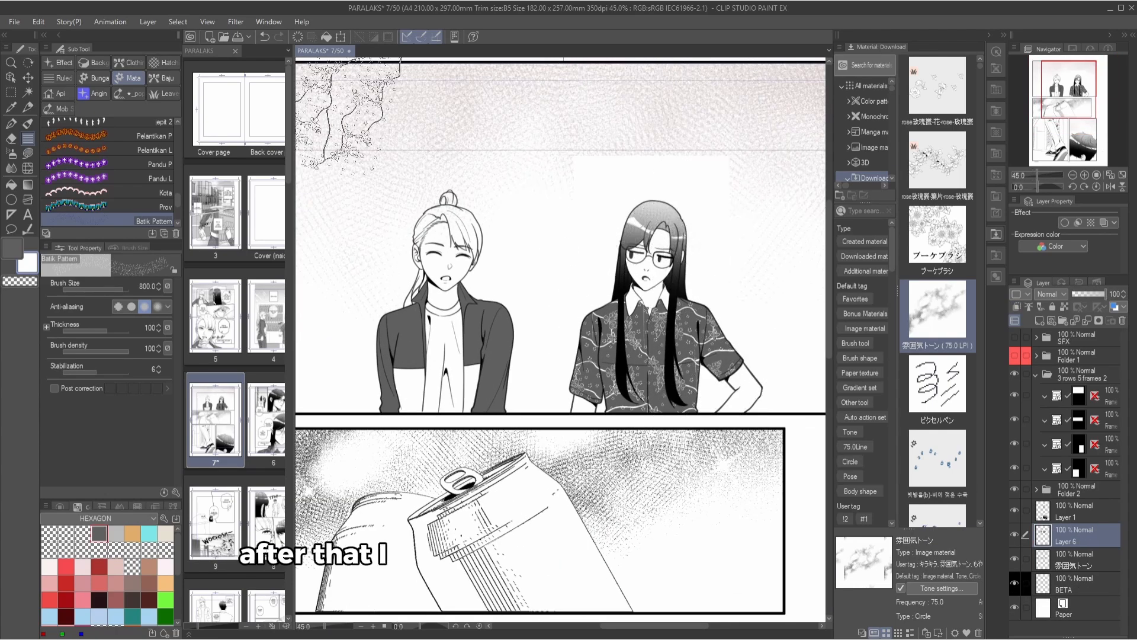
# - Apply gray noise at strength 15 to the clothing layer and set its opacity to 80%
pyautogui.click(236, 22)
pyautogui.moveTo(271, 112)
pyautogui.click(386, 172)
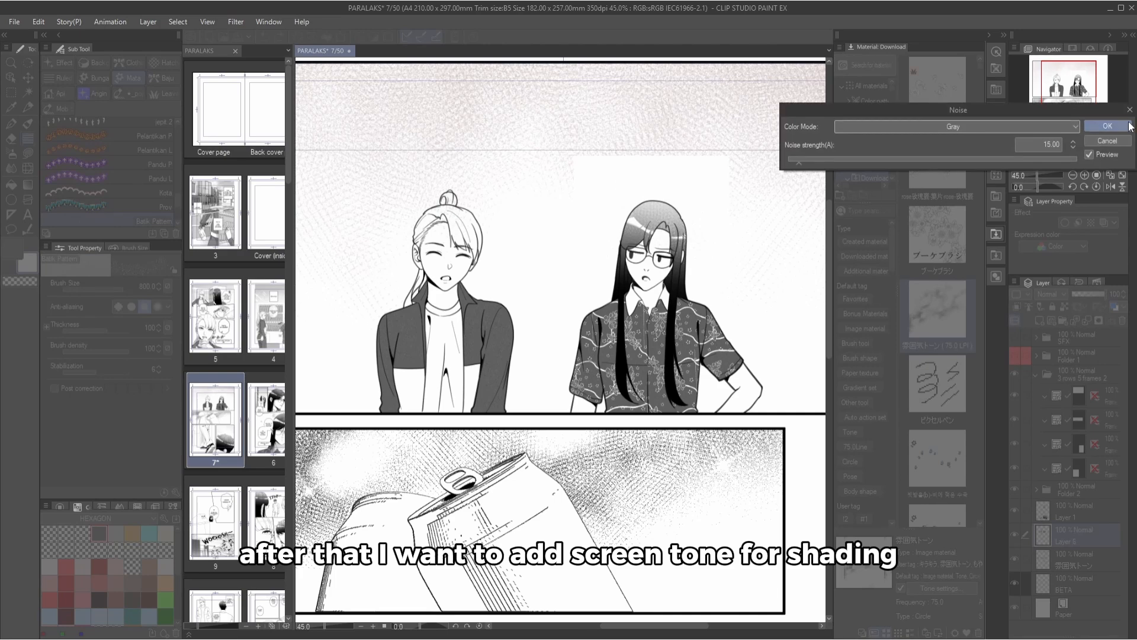
pyautogui.click(1113, 127)
pyautogui.write('80')
pyautogui.press('Return')
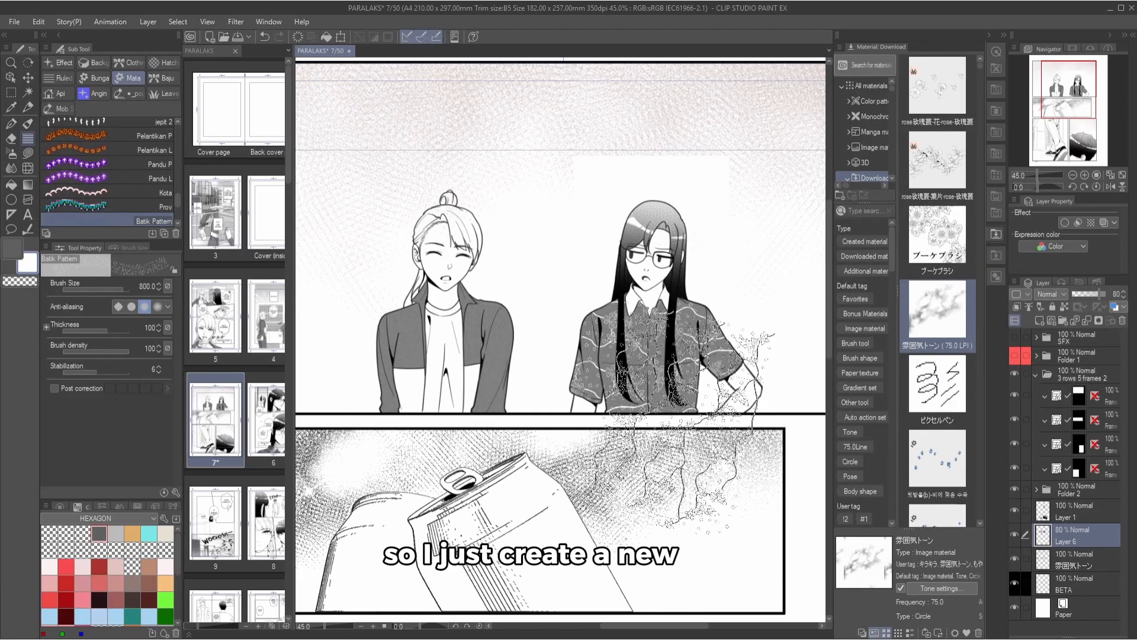
pyautogui.scroll(-8, 626, 205)
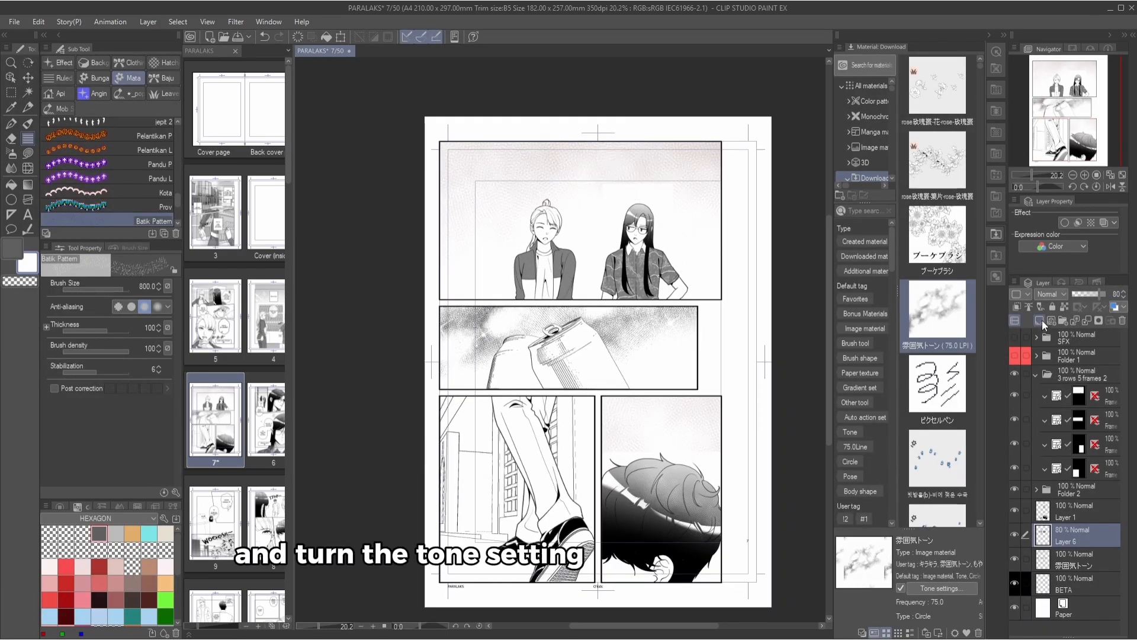
# - Add a Multiply layer above Layer 6 with a tone effect at frequency 85 and a dot angle of 90
pyautogui.click(1041, 322)
pyautogui.click(1052, 294)
pyautogui.click(1054, 325)
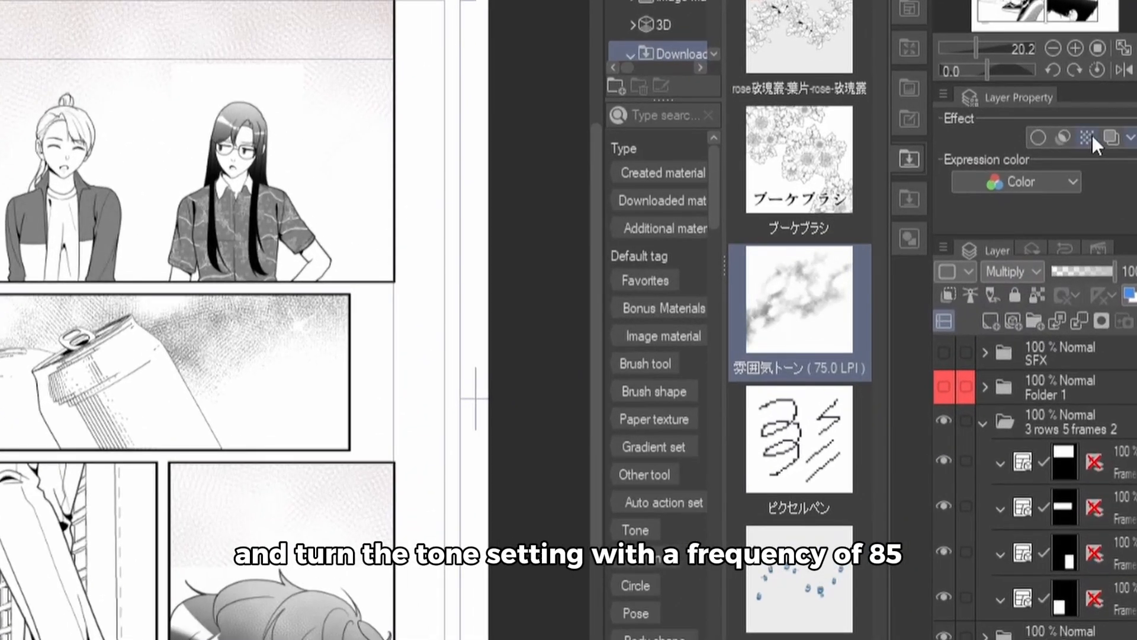
pyautogui.click(1090, 136)
pyautogui.click(909, 159)
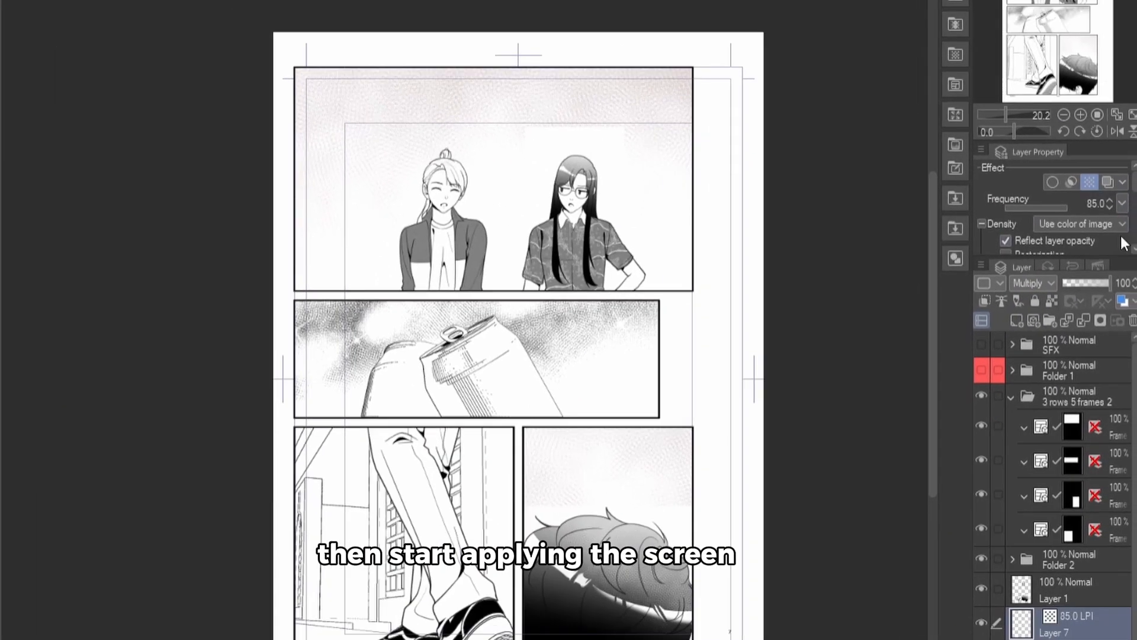
pyautogui.scroll(6, 442, 195)
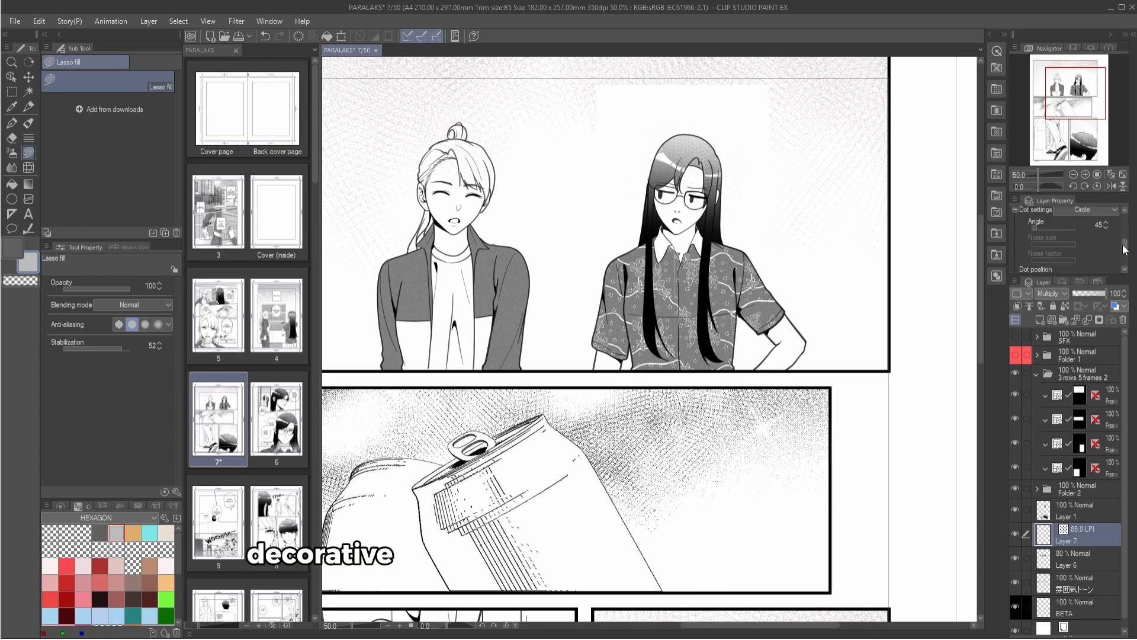
# - Lasso-fill grey tone shadows on the ponytailed girl's bun, fringe, ear, mouth and neck
pyautogui.scroll(6, 439, 210)
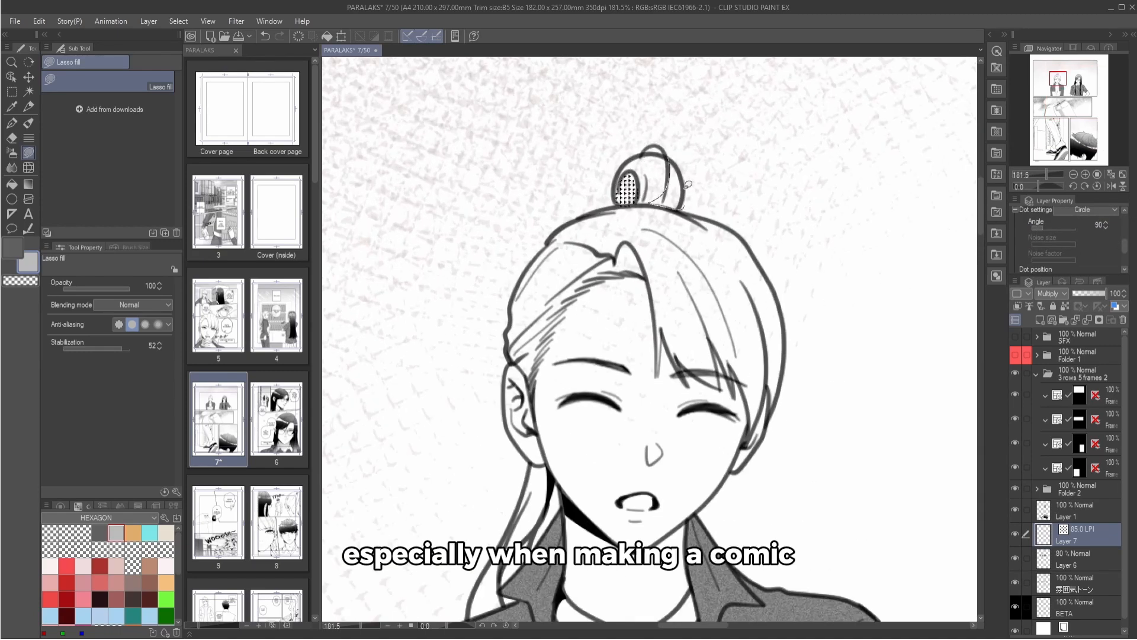
pyautogui.moveTo(640, 304); pyautogui.dragTo(662, 212)
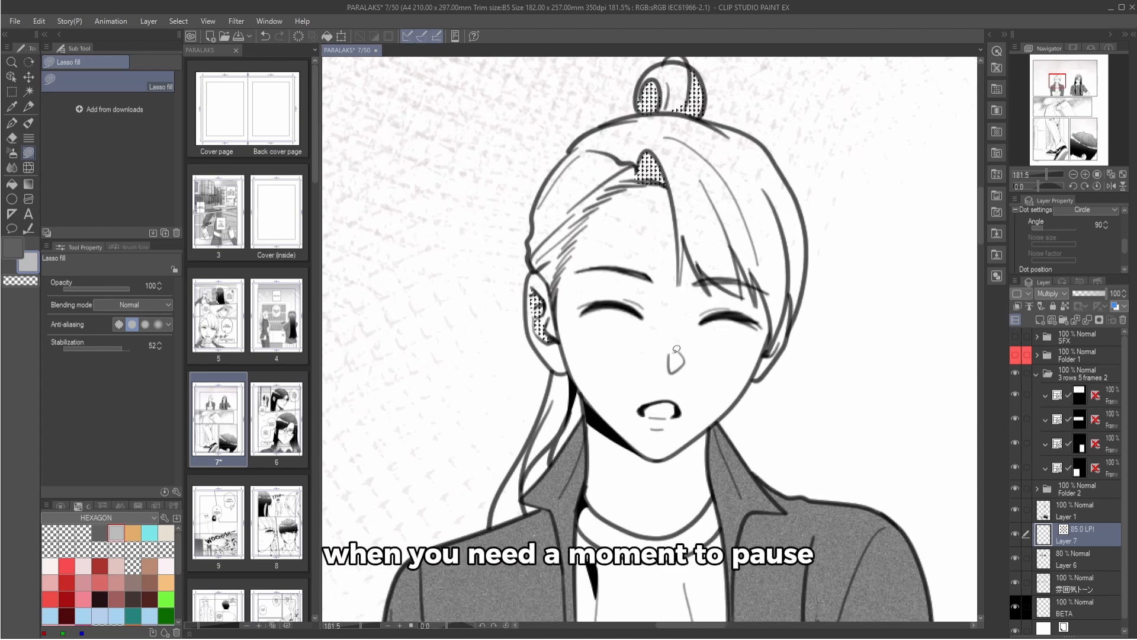
pyautogui.moveTo(670, 336); pyautogui.dragTo(686, 364)
pyautogui.moveTo(677, 252); pyautogui.dragTo(666, 170)
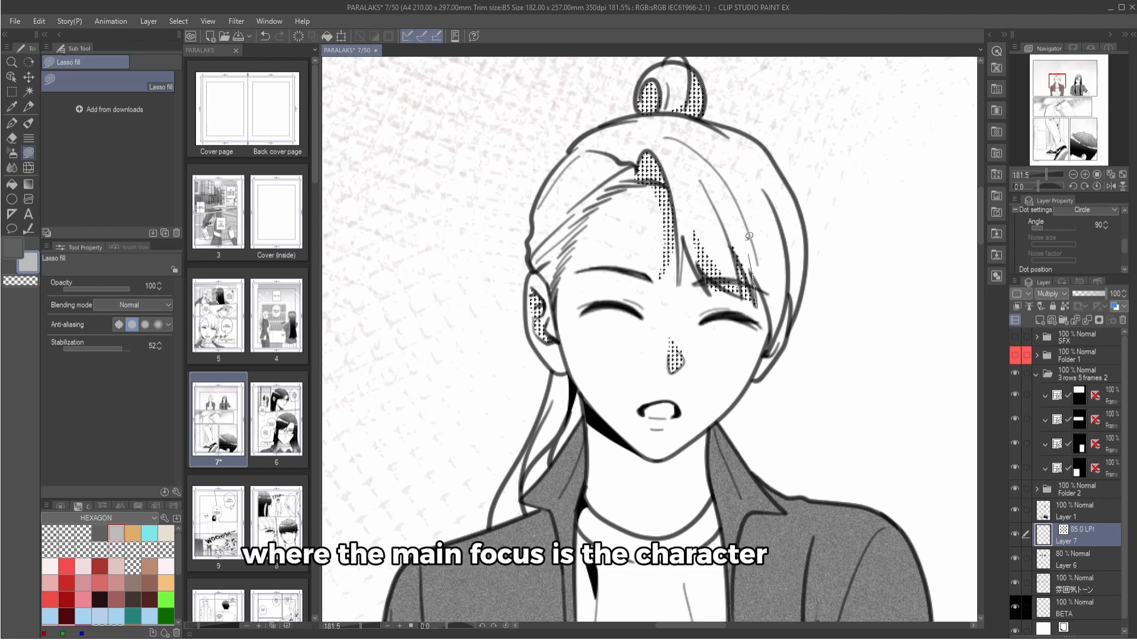
pyautogui.moveTo(767, 324); pyautogui.dragTo(764, 308)
pyautogui.moveTo(706, 372); pyautogui.dragTo(724, 174)
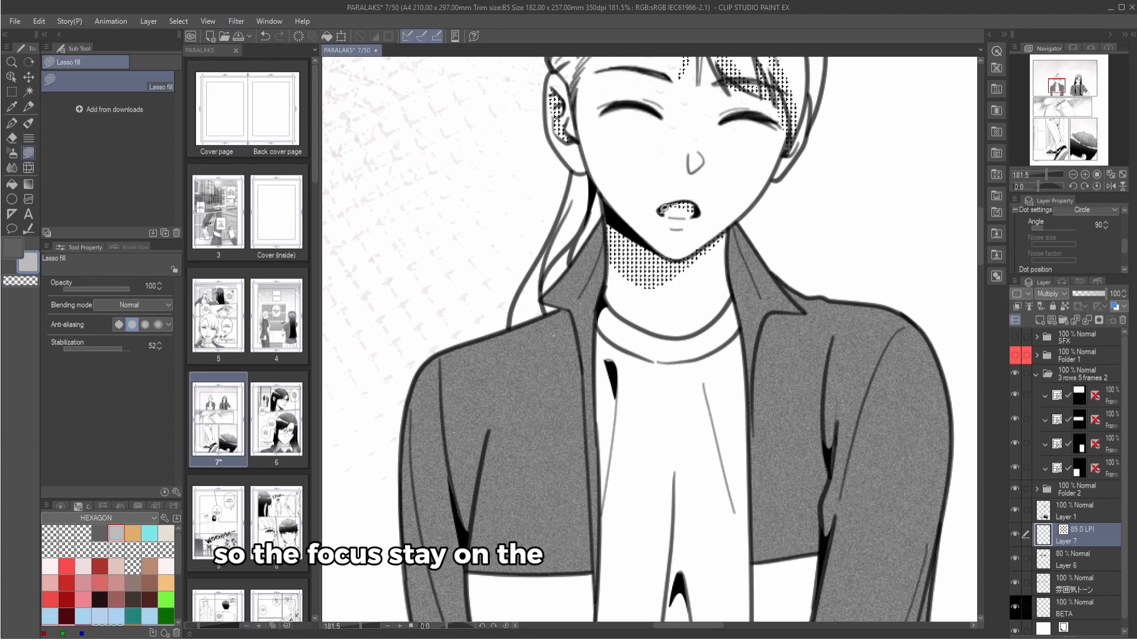
pyautogui.moveTo(683, 356); pyautogui.dragTo(663, 222)
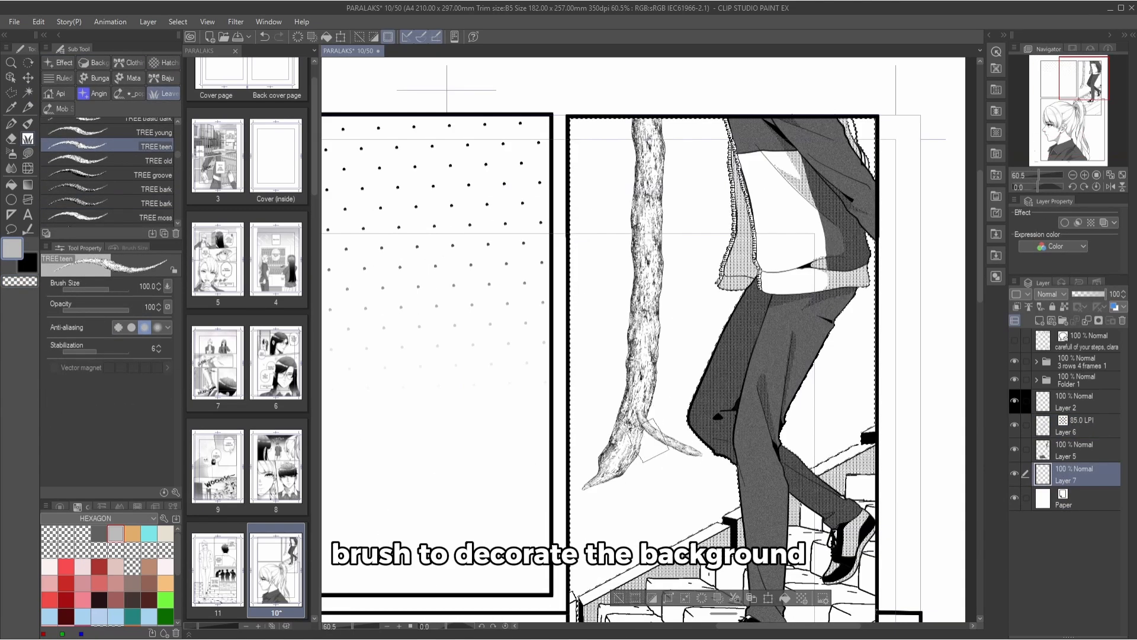
# - Undo the last tree strokes on page 10, mirror the canvas view, and paint another root at the trunk's base with the TREE teen brush
pyautogui.hotkey('ctrl', 'z')
pyautogui.hotkey('ctrl', 'z')
pyautogui.press('h')
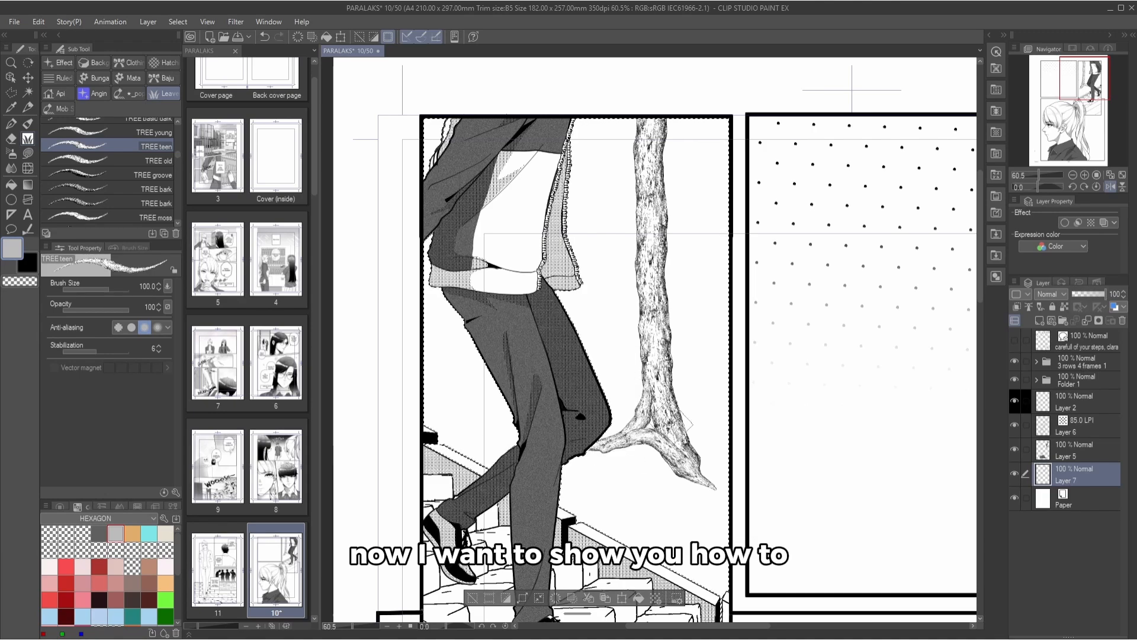
pyautogui.moveTo(681, 424); pyautogui.dragTo(728, 481)
# - Reshape the trunk's base and roots with Liquify at brush size 300, and return the canvas view to its unmirrored state
pyautogui.press('h')
pyautogui.press('h')
pyautogui.press('j')
pyautogui.press('j')
pyautogui.press('[')
pyautogui.press('[')
pyautogui.press('[')
pyautogui.press('[')
pyautogui.press('[')
pyautogui.press('[')
pyautogui.press('[')
pyautogui.press('[')
pyautogui.press('[')
pyautogui.press('[')
pyautogui.press('[')
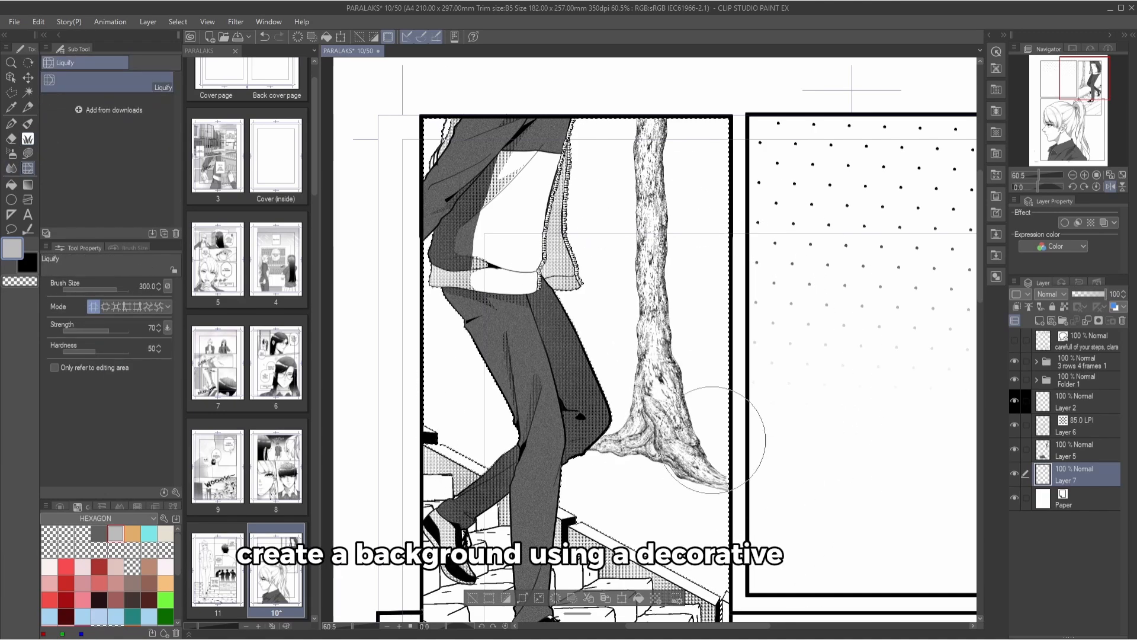
pyautogui.press('h')
pyautogui.scroll(-3, 619, 390)
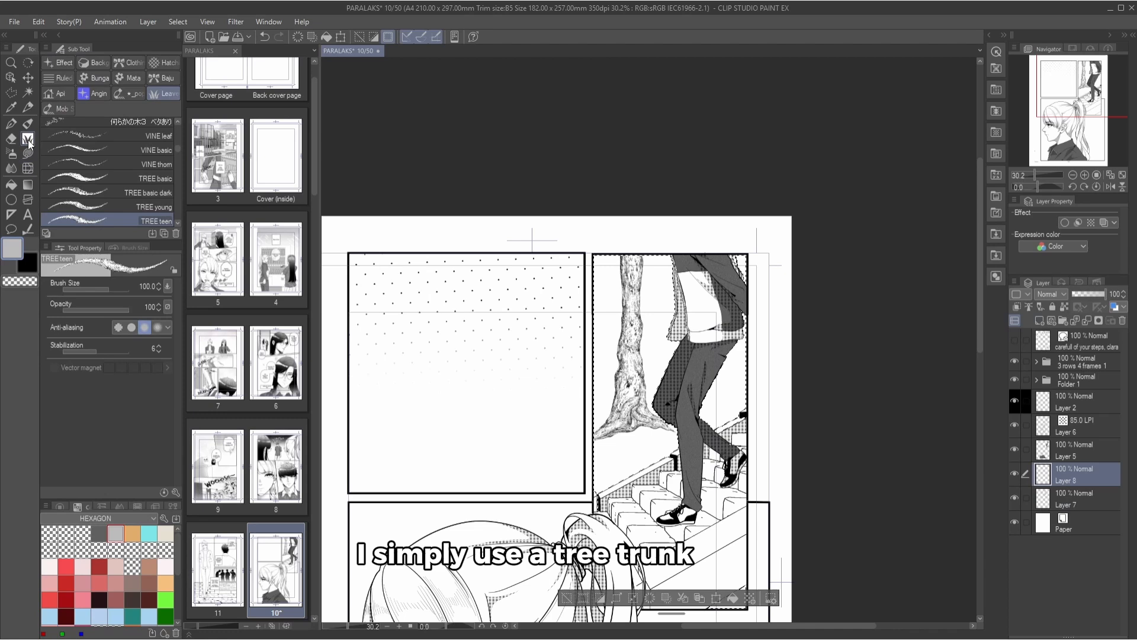
# - Draw black grass around the tree on Layer 8 with the Grass patch and Grassland brushes
pyautogui.scroll(10, 113, 172)
pyautogui.click(153, 154)
pyautogui.scroll(4, 663, 421)
pyautogui.click(60, 506)
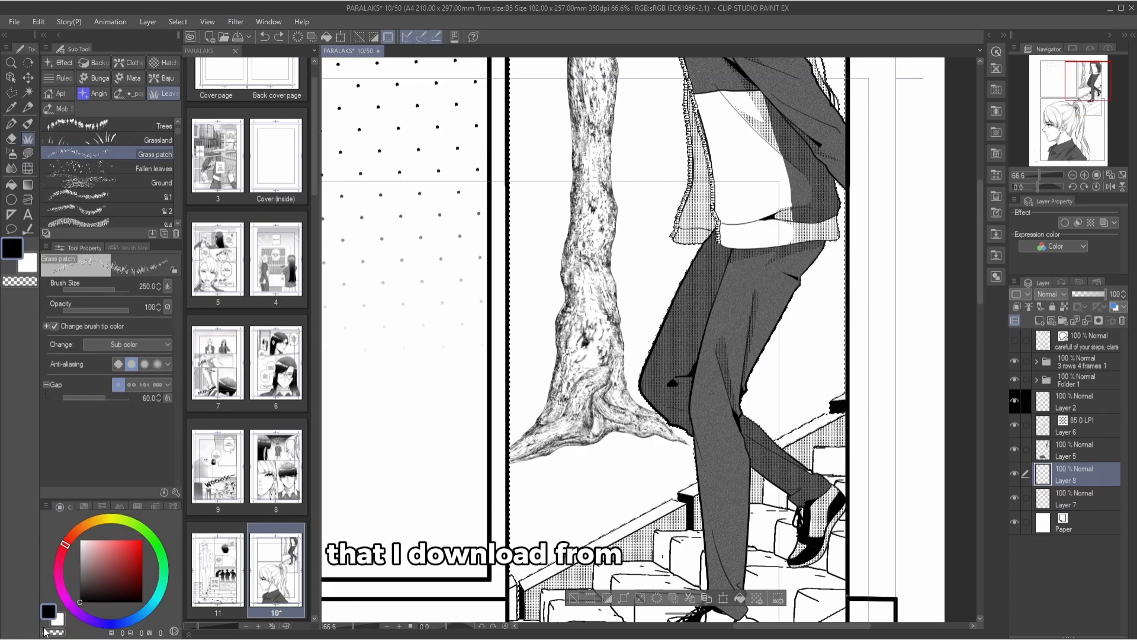
pyautogui.scroll(-3, 655, 326)
pyautogui.click(153, 140)
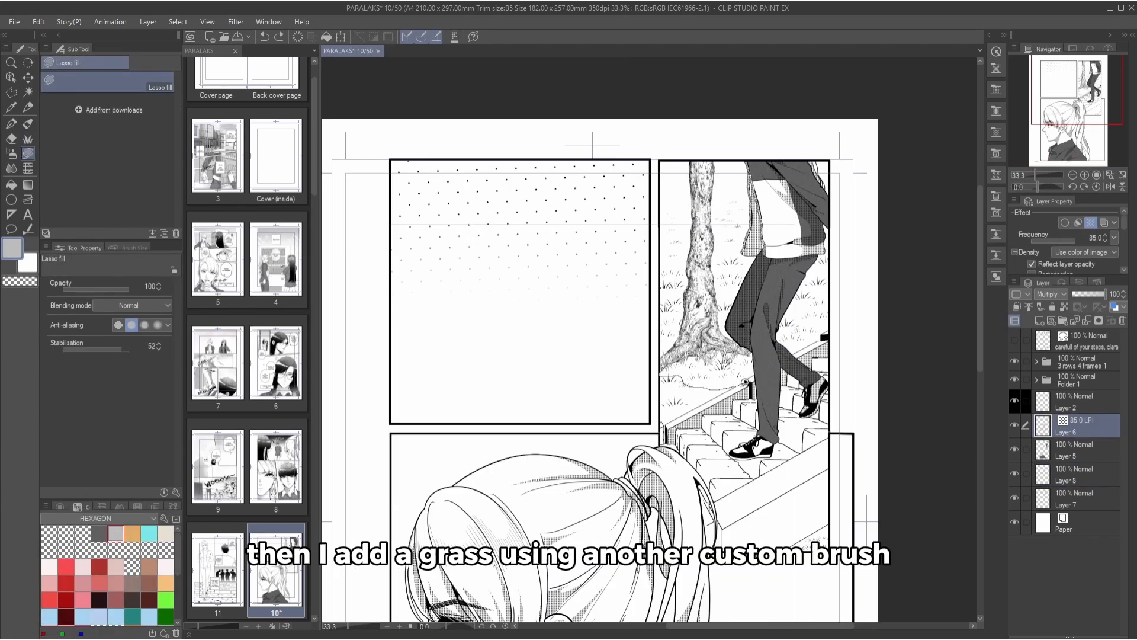
# - Add lasso-filled tone shading to the staircase panel, and lower the tone frequency of the gradient layer behind the profile portrait
pyautogui.moveTo(745, 382); pyautogui.dragTo(738, 339)
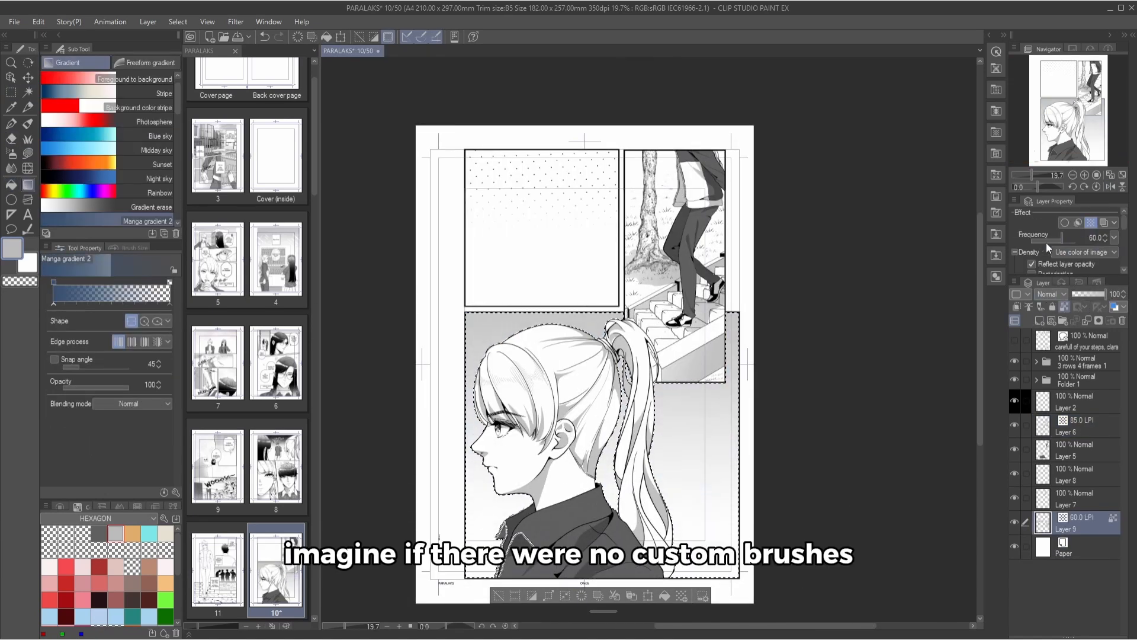
pyautogui.moveTo(1047, 245); pyautogui.dragTo(1021, 237)
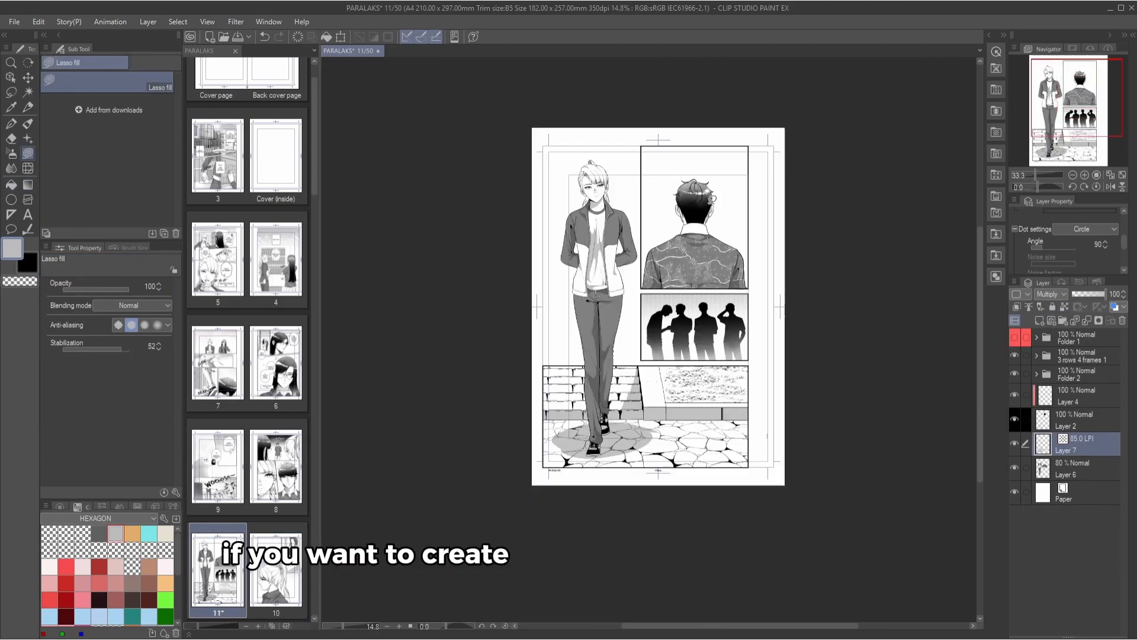
# - Save page 11 and decorate the dark-haired man's panel with foliage, choosing the Fallen leaves brush and adding another layer
pyautogui.press('e')
pyautogui.hotkey('ctrl', 's')
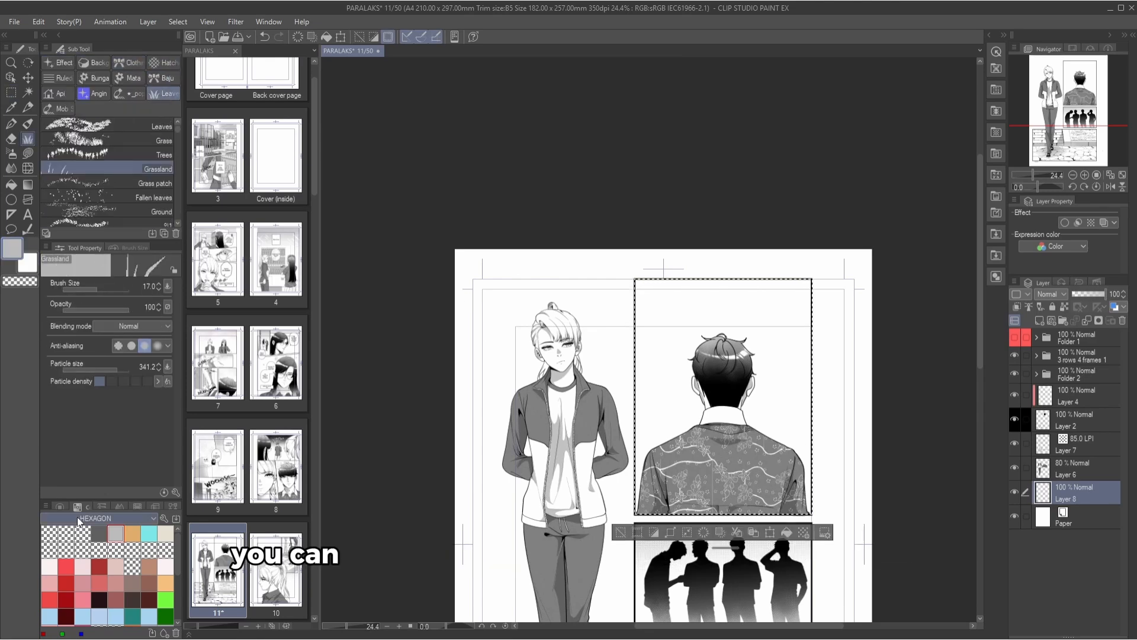
pyautogui.scroll(-3, 178, 167)
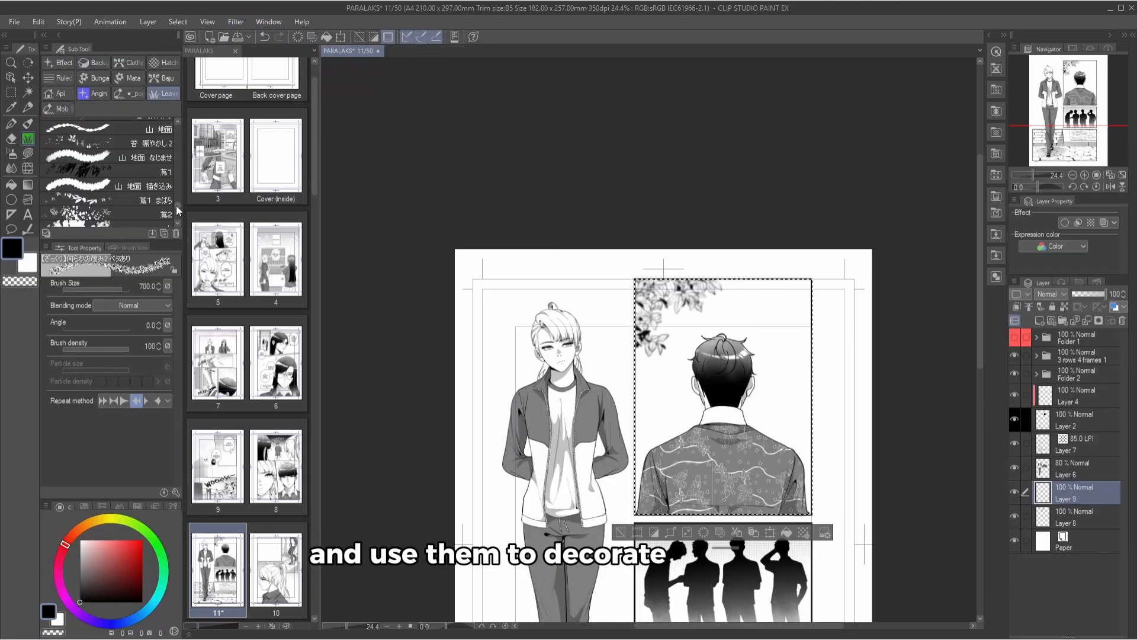
pyautogui.moveTo(176, 205); pyautogui.dragTo(177, 126)
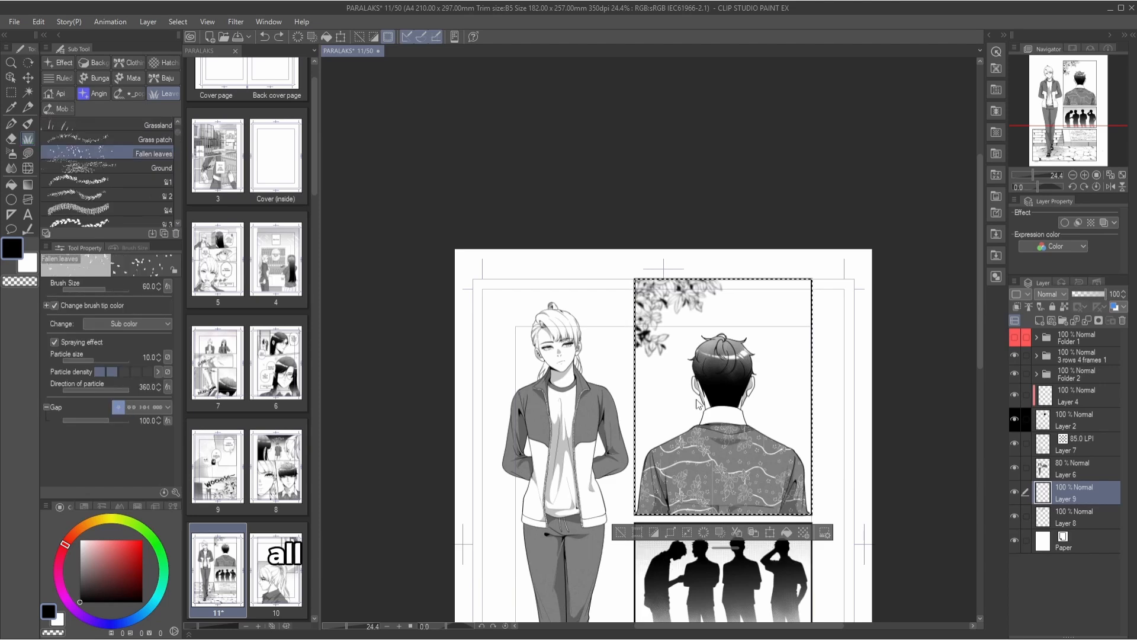
pyautogui.hotkey('ctrl', 'shift', 'n')
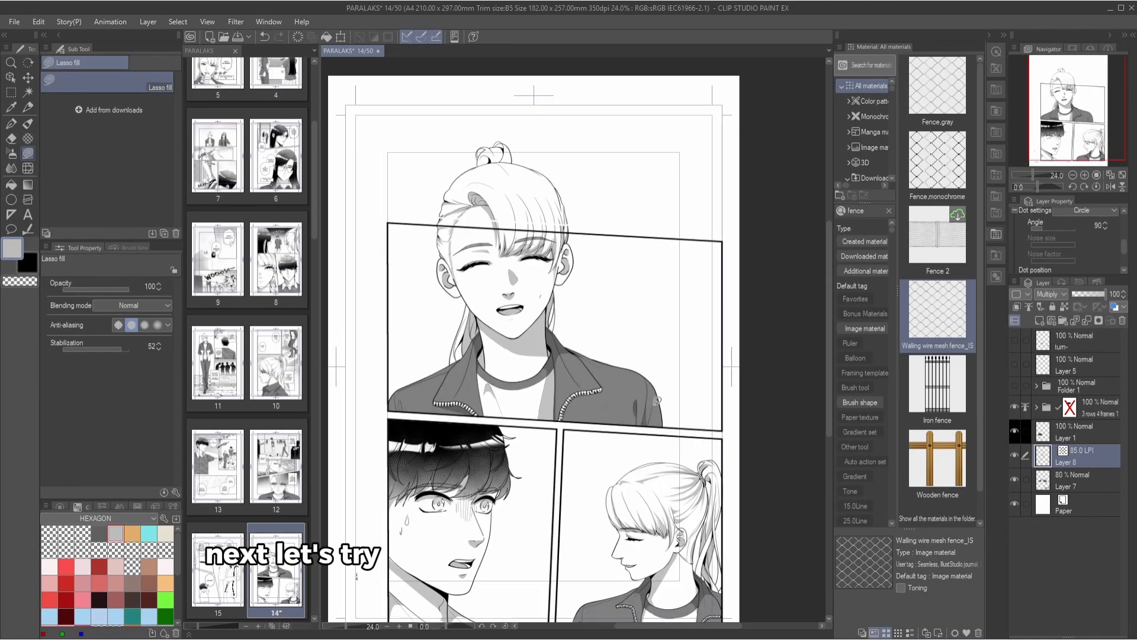
# - Lasso-fill tone shadows on the jacket and hair of the smiling character in page 14's top panel
pyautogui.moveTo(658, 401); pyautogui.dragTo(652, 454)
pyautogui.moveTo(476, 216); pyautogui.dragTo(481, 207)
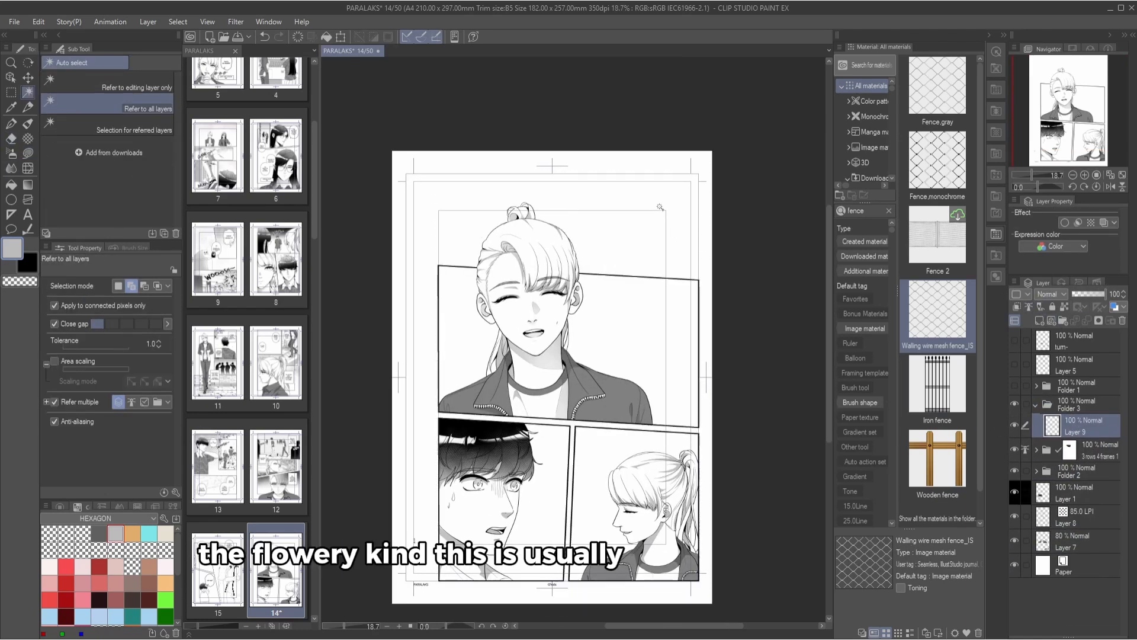
# - Select the top panel area on page 14, decorate both sides of the smiling character with flower brushes, and start a polyline selection around the border
pyautogui.moveTo(438, 412); pyautogui.dragTo(698, 175)
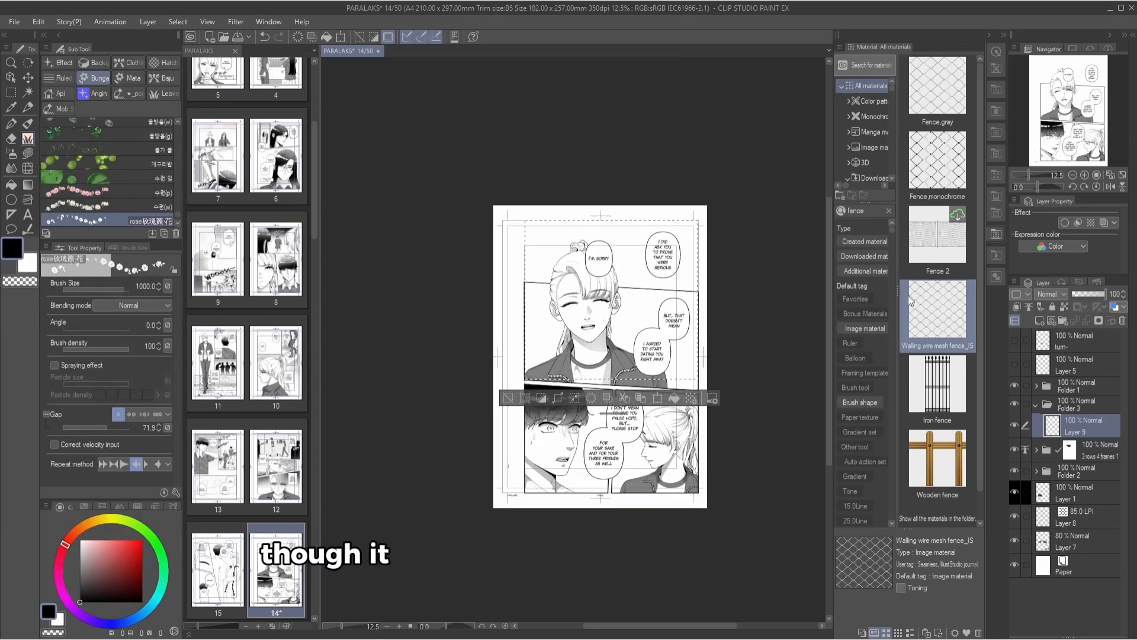
pyautogui.press('o')
pyautogui.moveTo(663, 254); pyautogui.dragTo(667, 253)
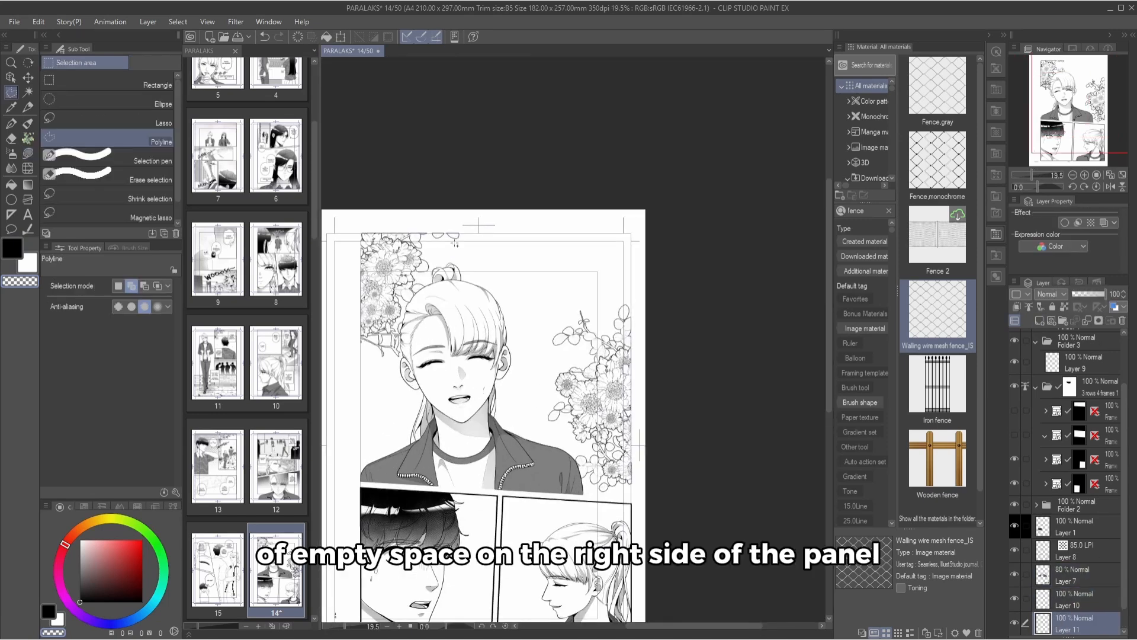
pyautogui.click(355, 237)
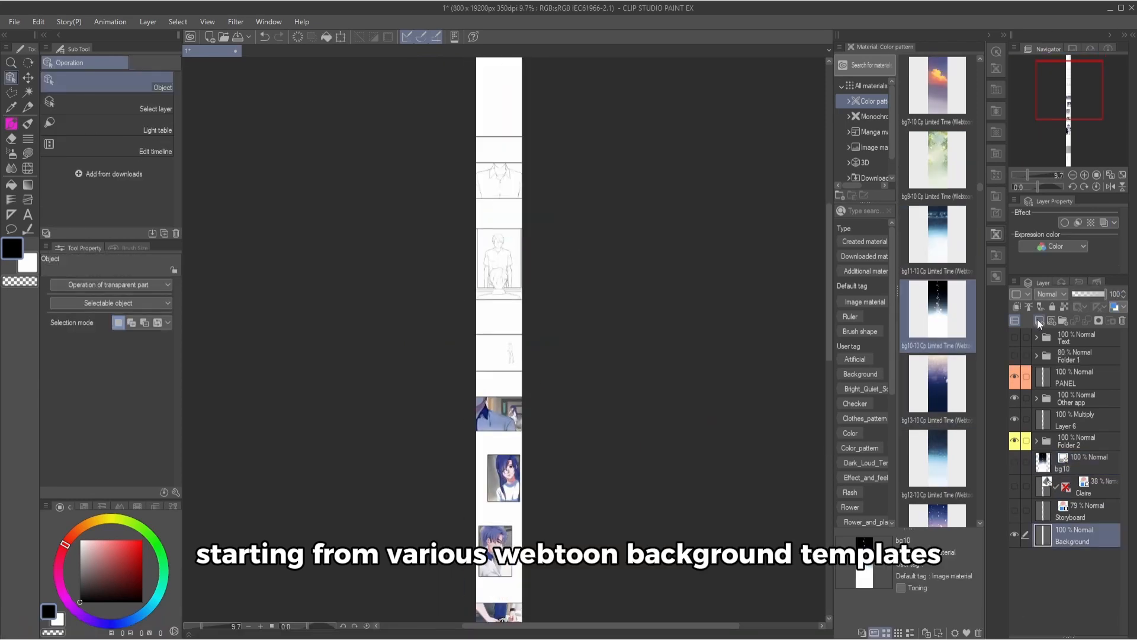
# - Place the bg10 starry background template on the webtoon canvas above the Background layer
pyautogui.moveTo(938, 309); pyautogui.dragTo(528, 428)
pyautogui.scroll(2, 551, 241)
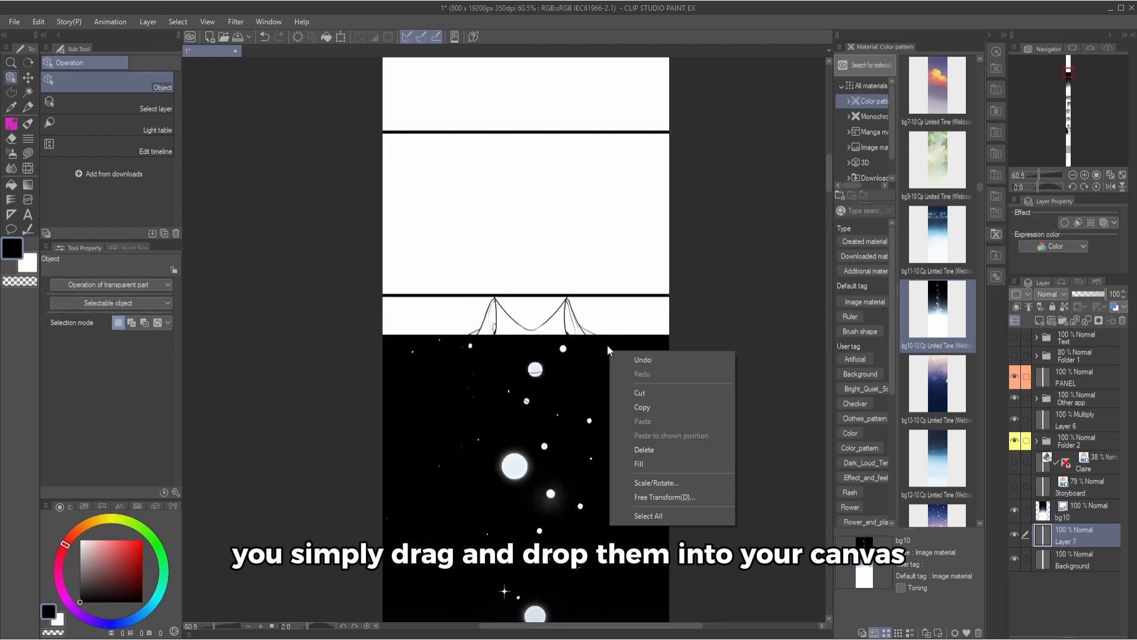
# - Paint a blue-green watercolour backdrop behind the blue-haired man in the jacket on a layer beneath the character artwork
pyautogui.press('m')
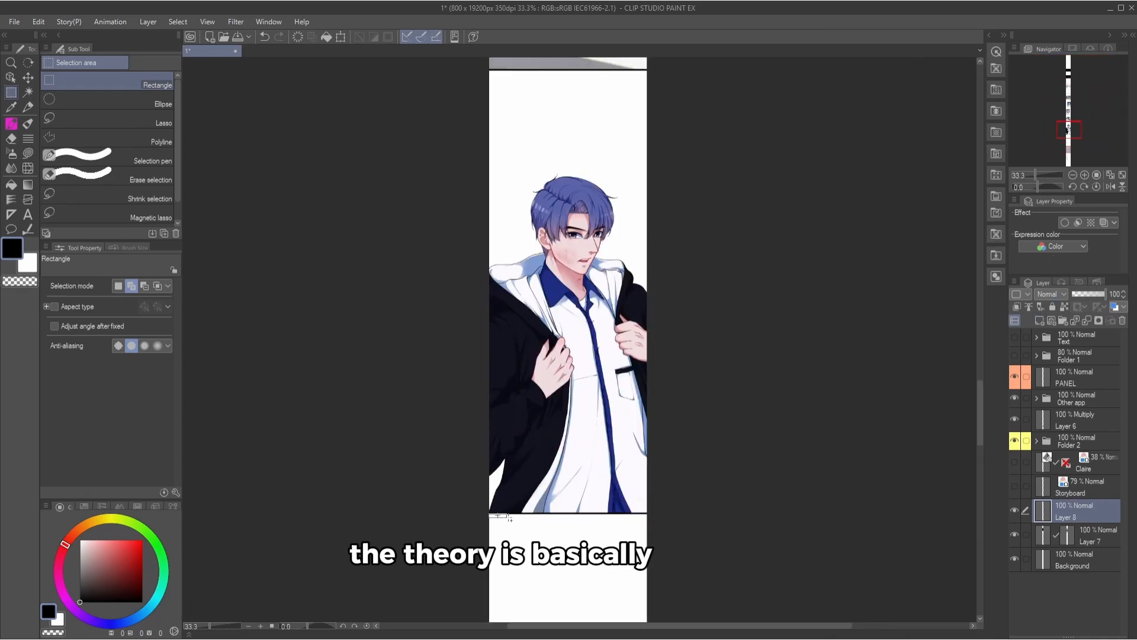
pyautogui.click(28, 123)
pyautogui.click(146, 194)
pyautogui.click(127, 544)
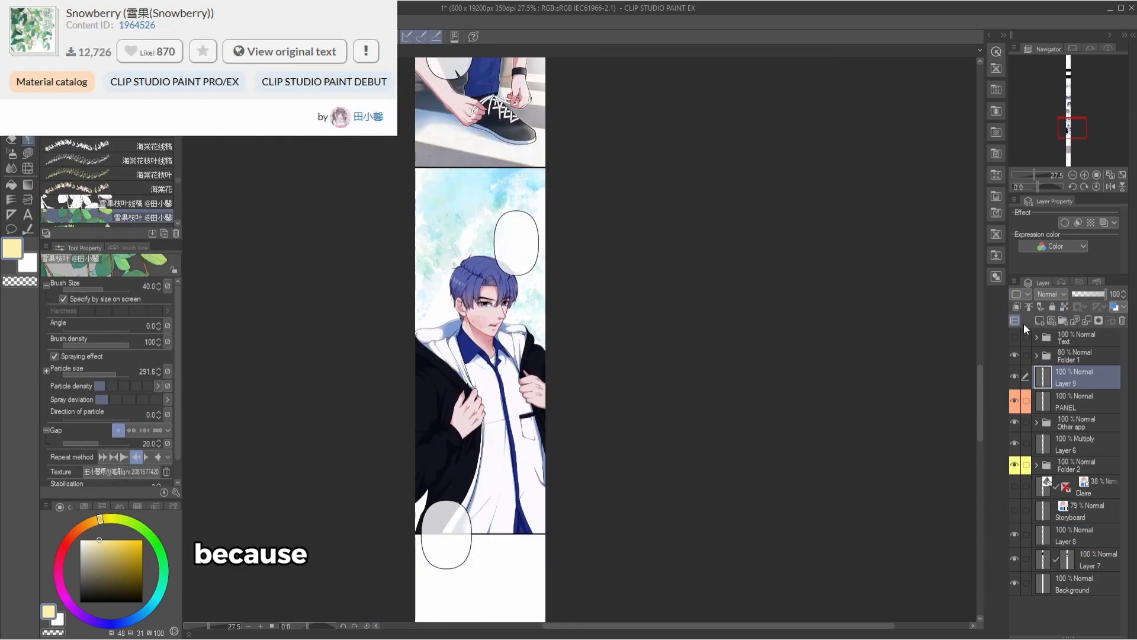
# - Reposition the Snowberry branch at the blue-haired man's upper-left panel corner, and decorate around him with the Malus spectabilis brush
pyautogui.hotkey('ctrl', 't')
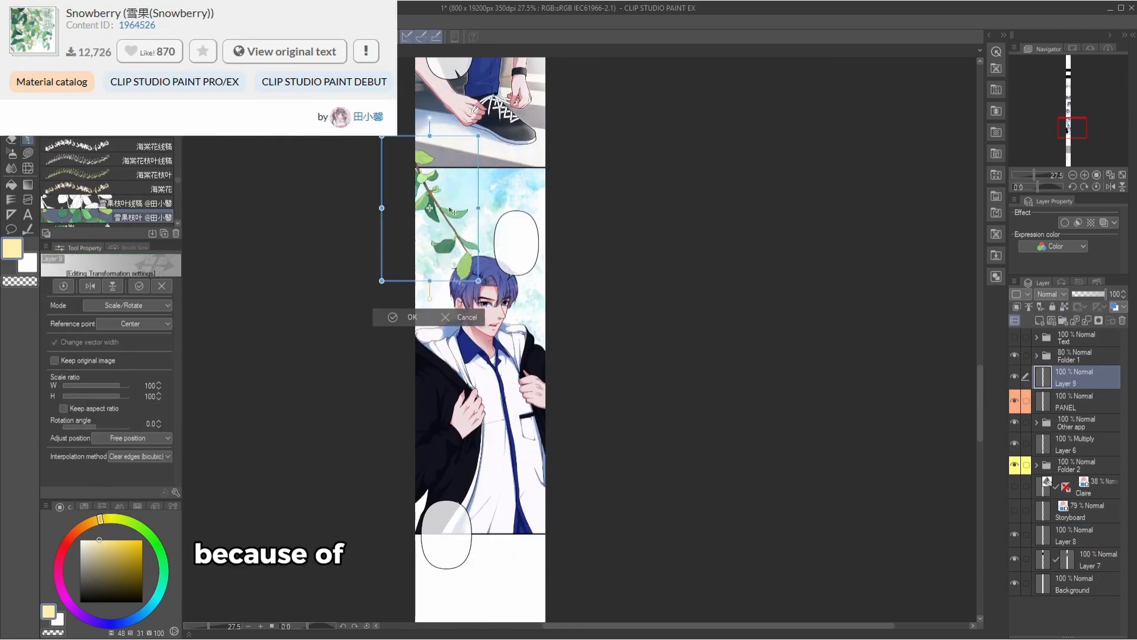
pyautogui.moveTo(468, 213); pyautogui.dragTo(448, 195)
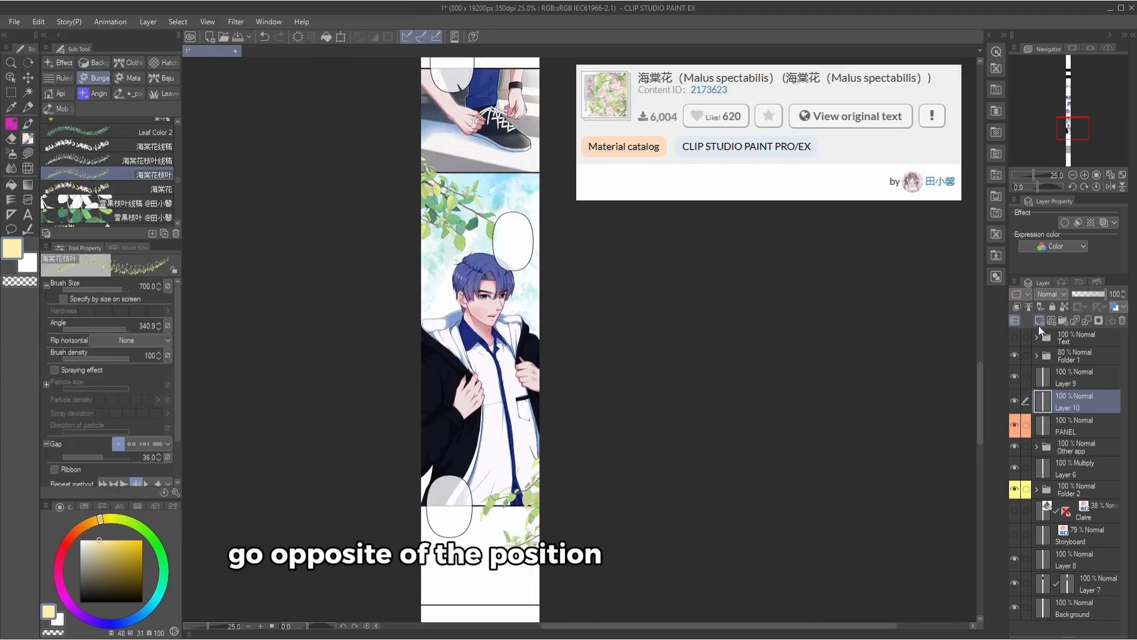
pyautogui.click(93, 288)
pyautogui.moveTo(475, 304); pyautogui.dragTo(518, 315)
pyautogui.moveTo(506, 413); pyautogui.dragTo(545, 535)
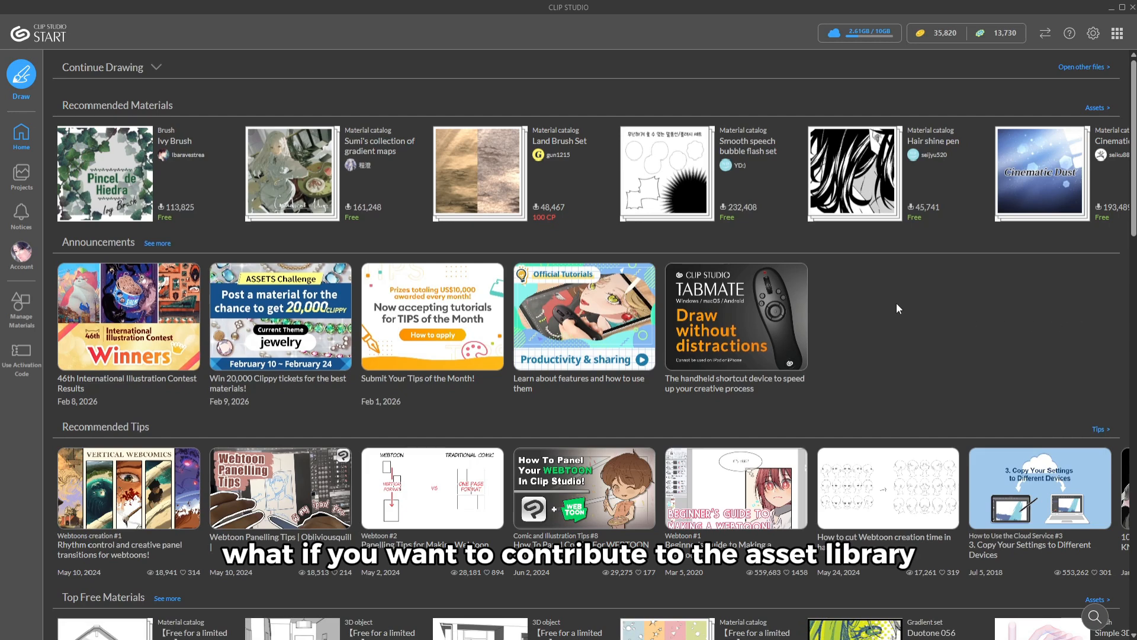
# - Switch to Clip Studio's material management, show only created materials, and select Ornamen 1
pyautogui.click(36, 305)
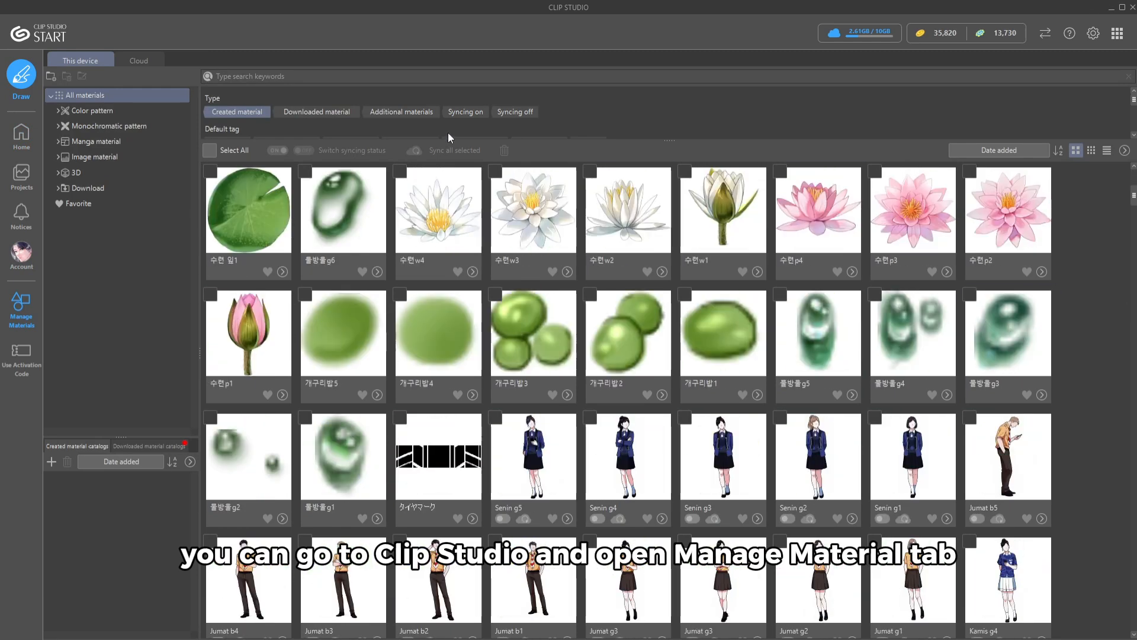
pyautogui.click(233, 114)
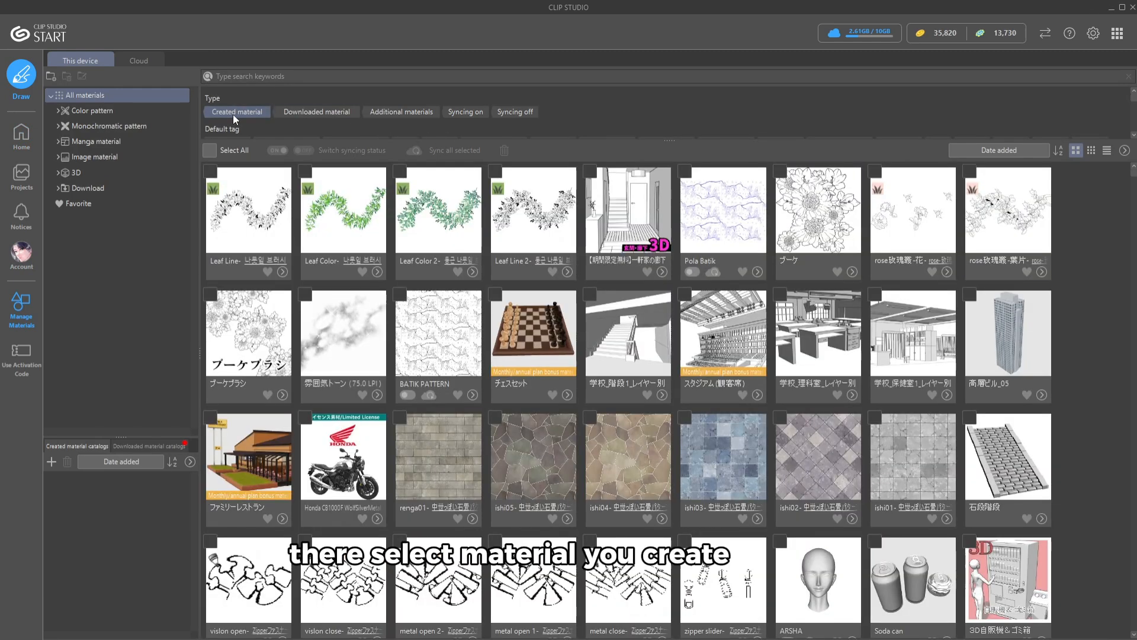
pyautogui.scroll(-5, 1002, 282)
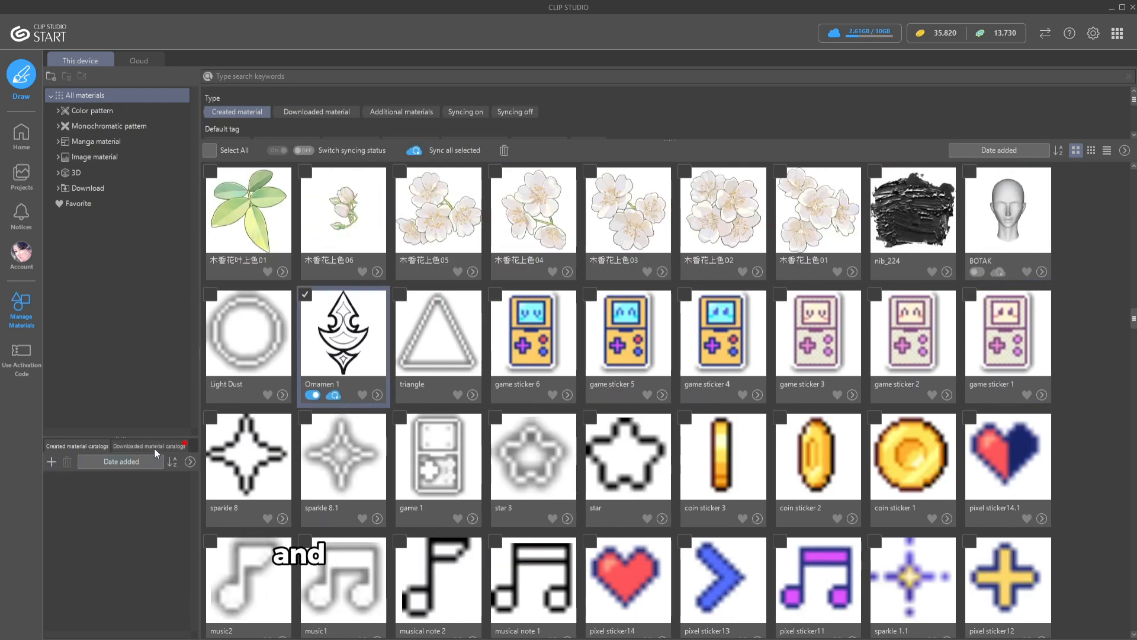
# - Open the management options of the Ornamen 1 material and start publishing it to Assets
pyautogui.click(377, 395)
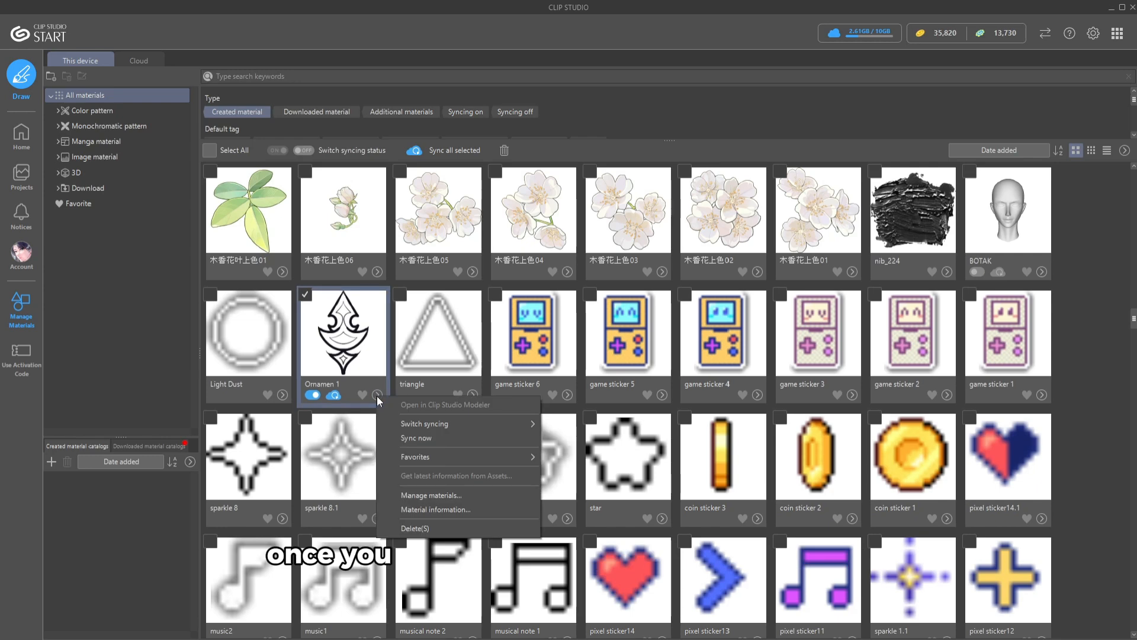
pyautogui.click(450, 495)
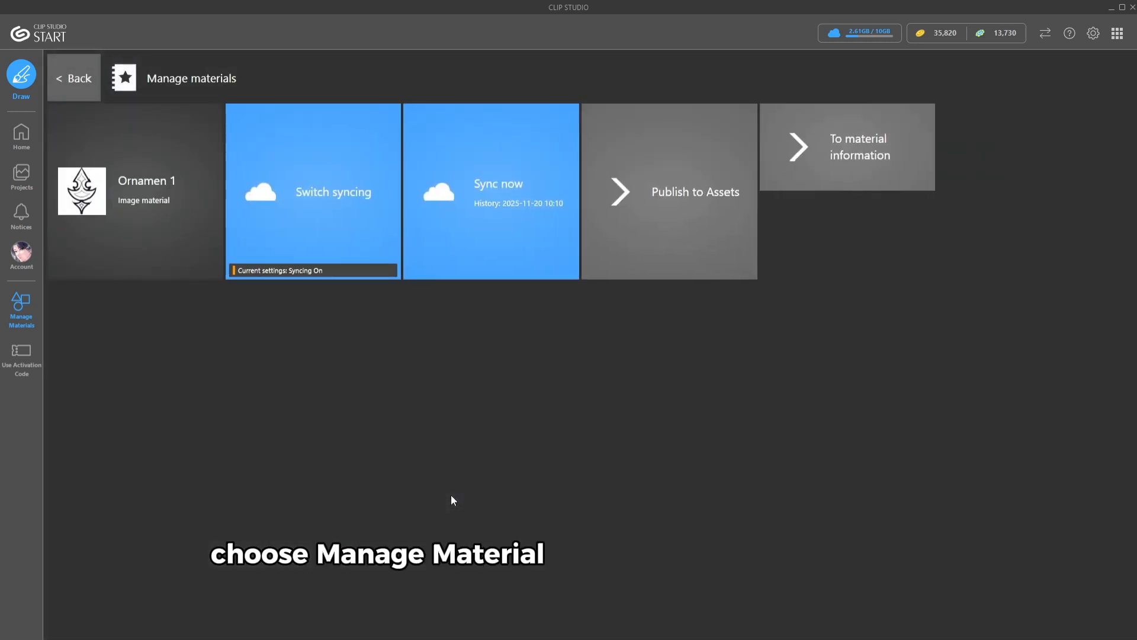
pyautogui.click(698, 203)
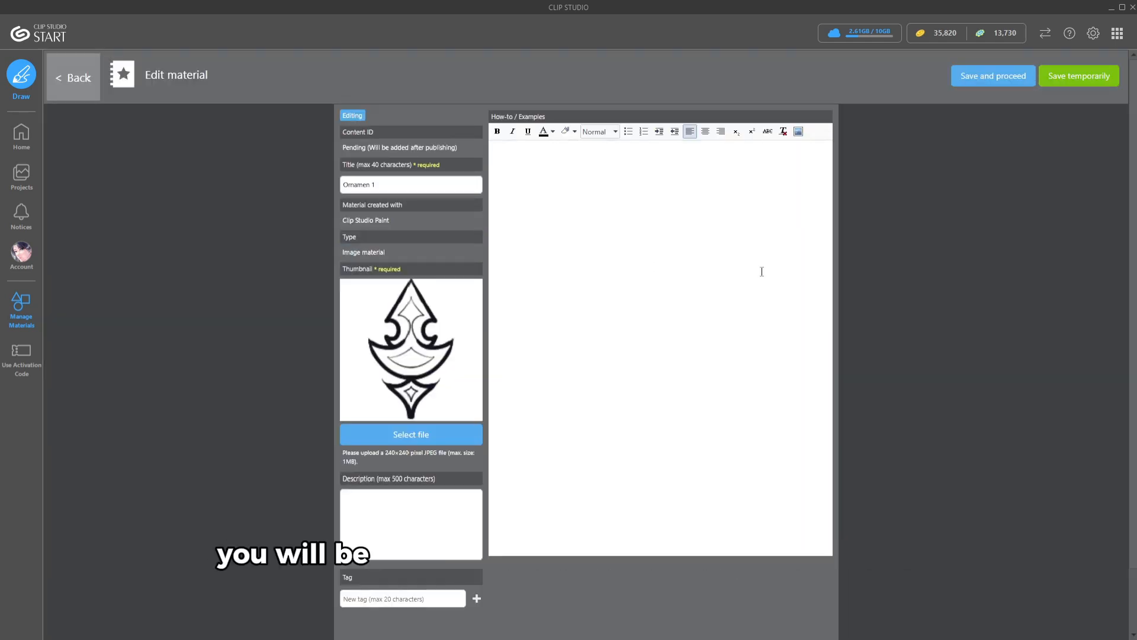
# - Title the material Ornamen Stamp Brush, describe it as "A stamp brush to decorate clothing", add clothing, brush and stamp tags plus usage instructions, and save
pyautogui.moveTo(385, 183); pyautogui.dragTo(330, 184)
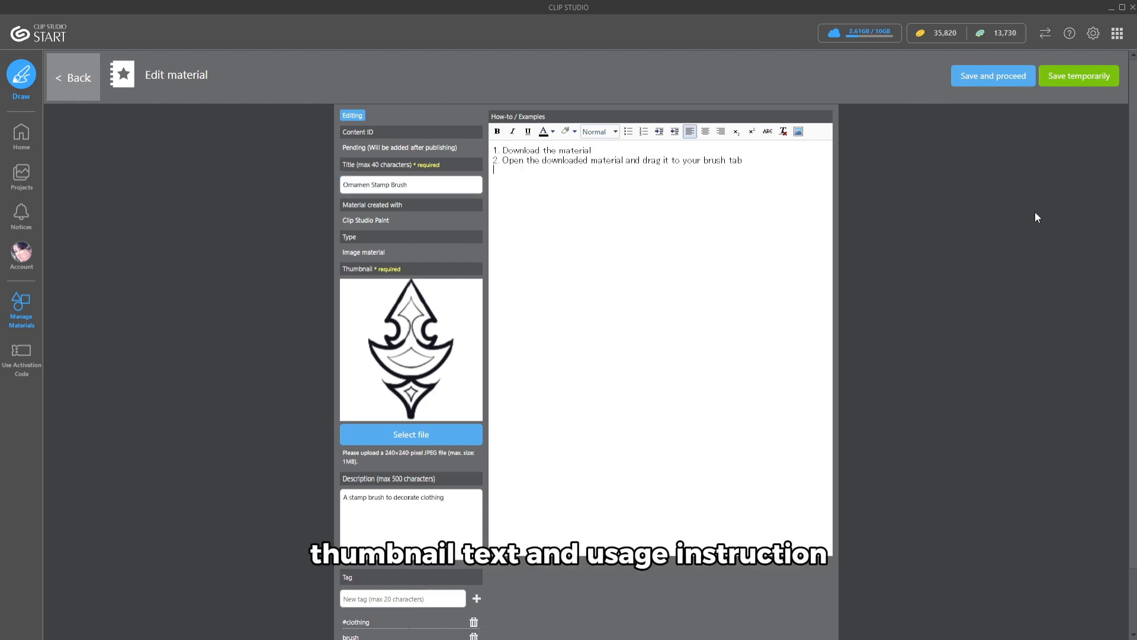
pyautogui.click(1001, 88)
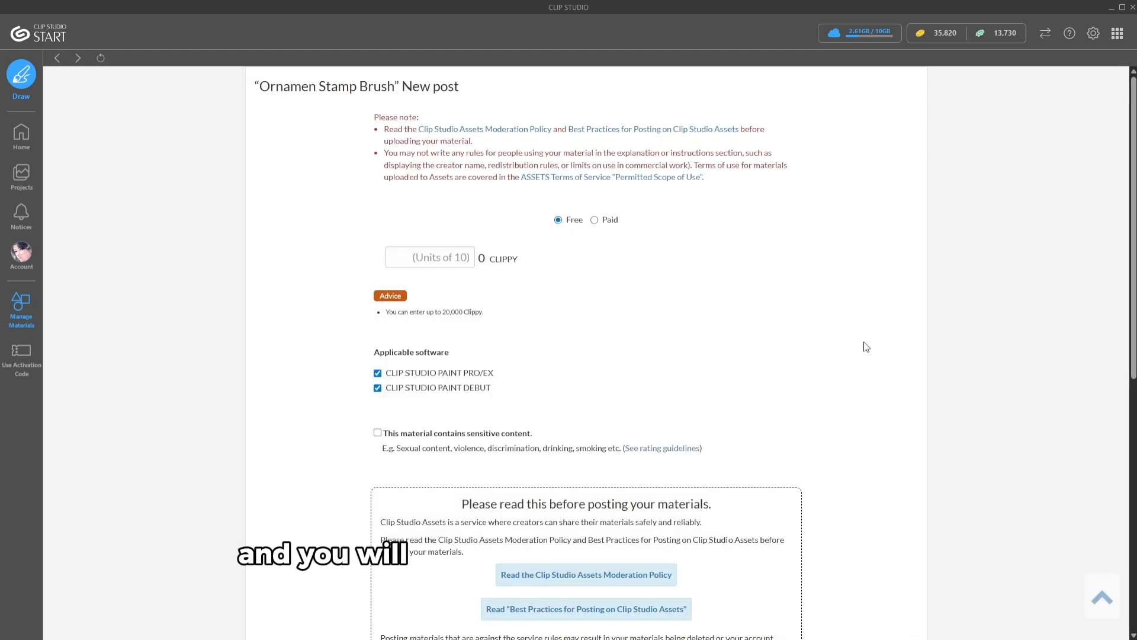
# - Accept the Assets Moderation Policy and the posting rules, and upload the Ornamen Stamp Brush as a free material
pyautogui.scroll(-4, 376, 373)
pyautogui.click(561, 436)
pyautogui.click(540, 464)
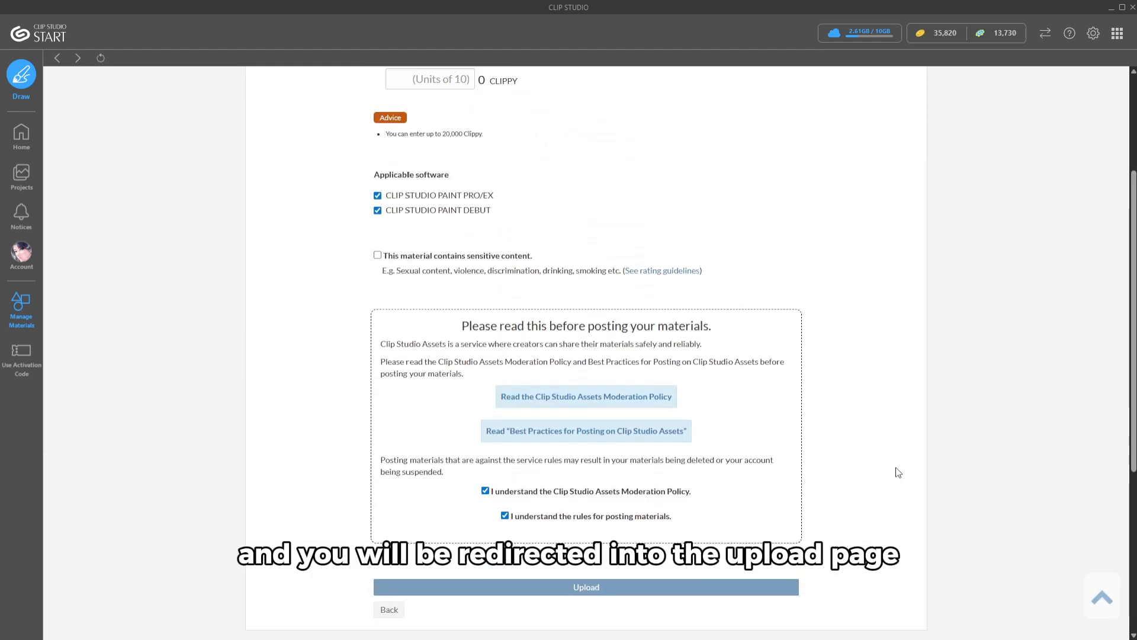
pyautogui.click(655, 588)
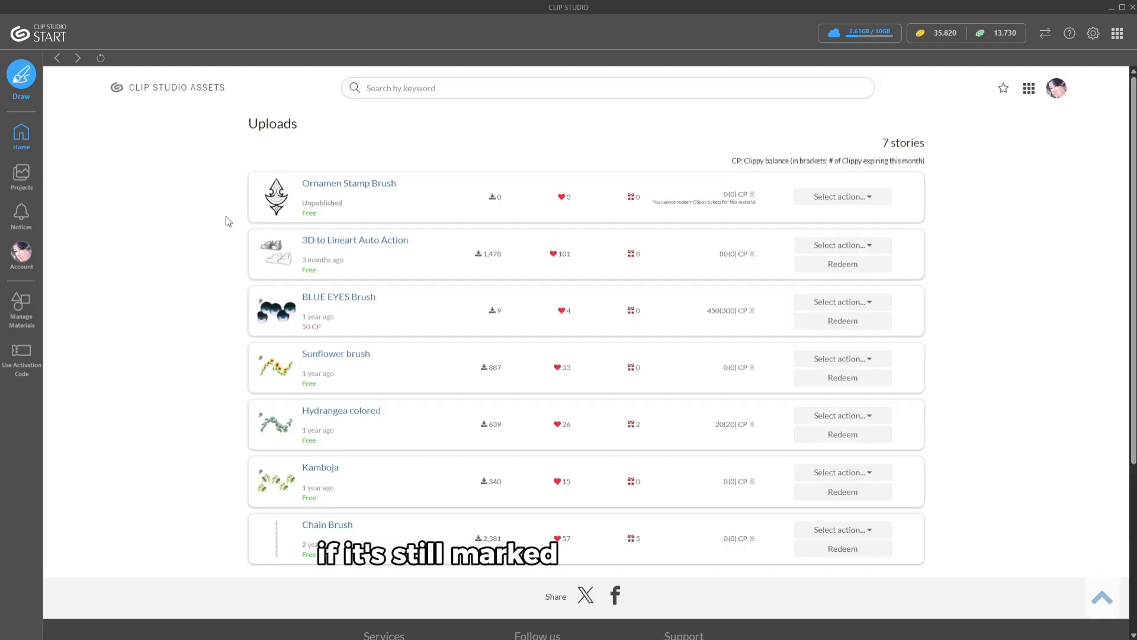
# - Open the preview of the unpublished Ornamen Stamp Brush from the uploads list and publish it
pyautogui.moveTo(303, 204); pyautogui.dragTo(345, 206)
pyautogui.click(957, 229)
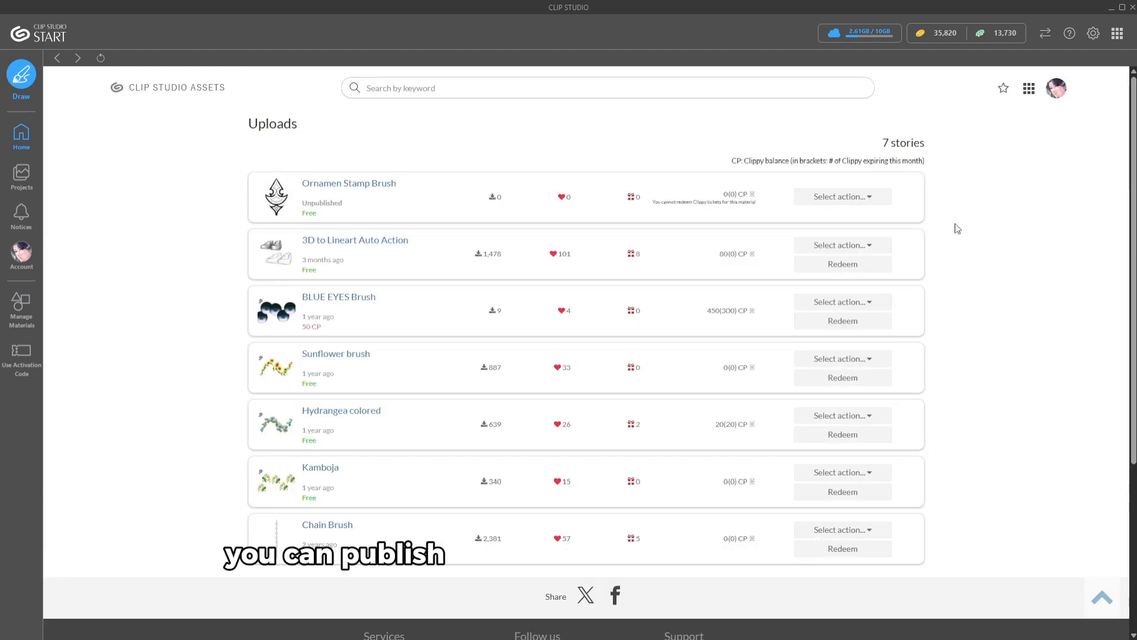
pyautogui.click(843, 198)
pyautogui.click(954, 241)
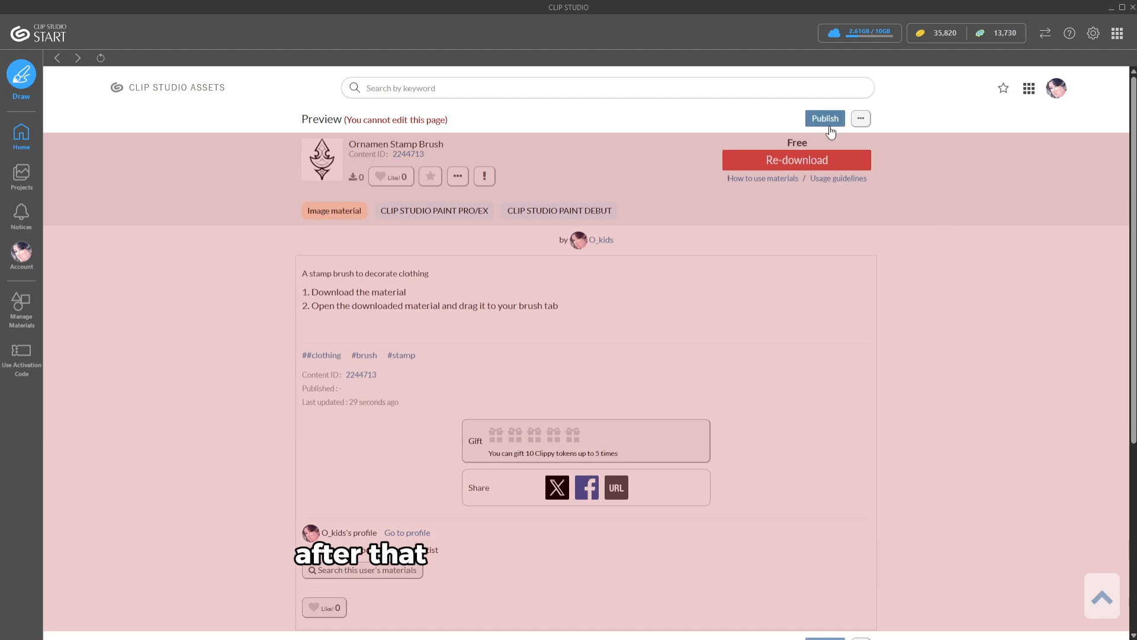
pyautogui.click(818, 120)
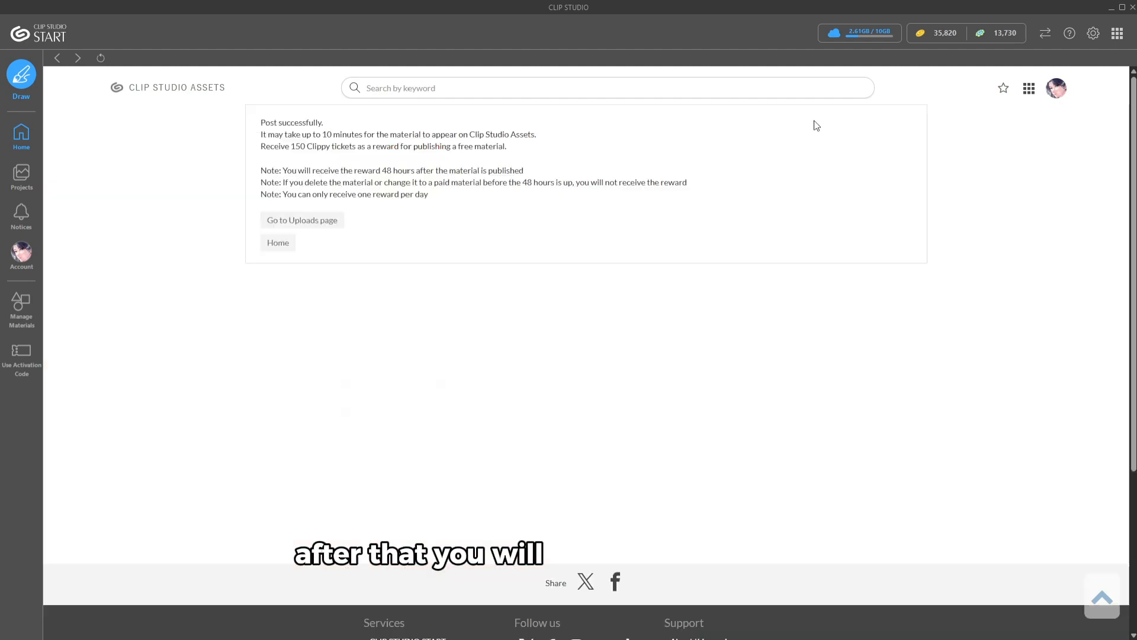
# - Read the reward line for publishing a free material and return to the Uploads page
pyautogui.tripleClick(463, 148)
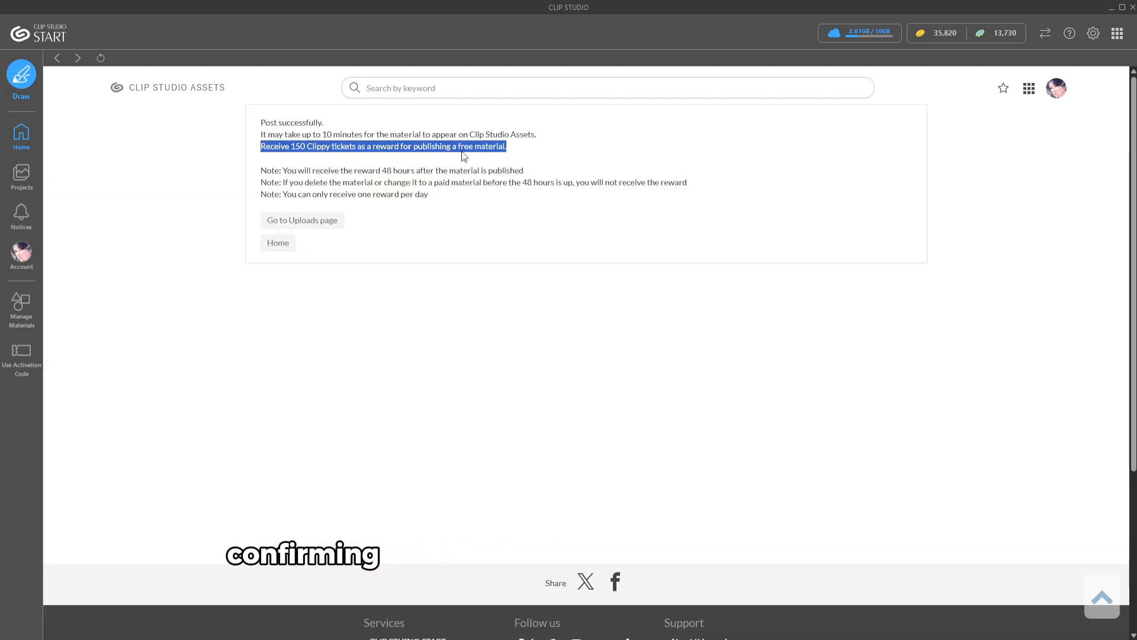
pyautogui.click(277, 242)
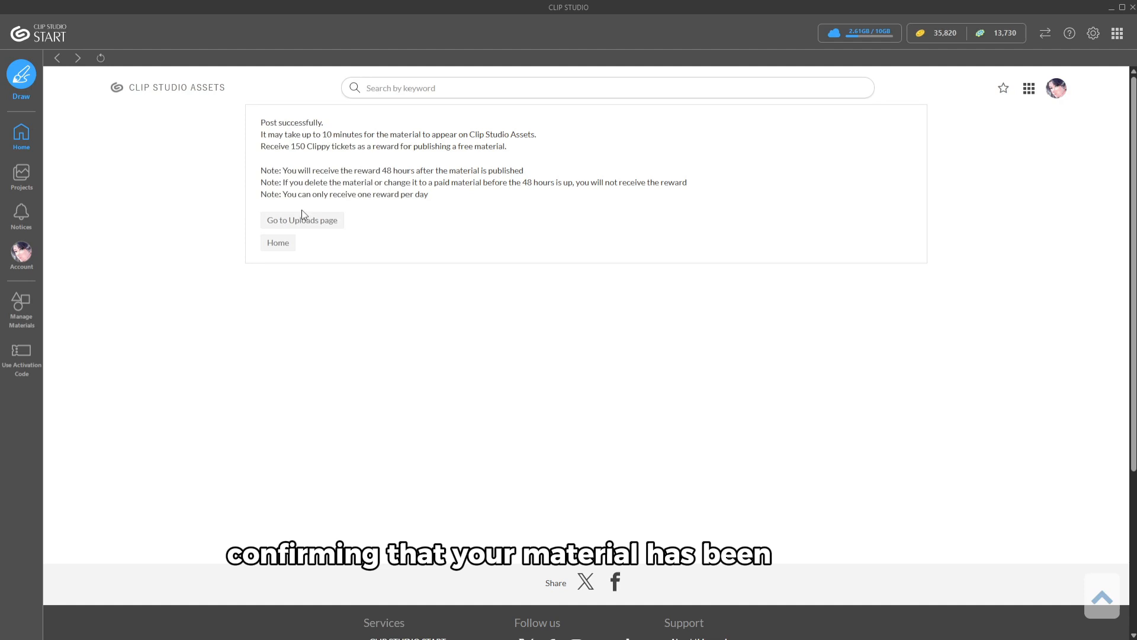
pyautogui.click(304, 218)
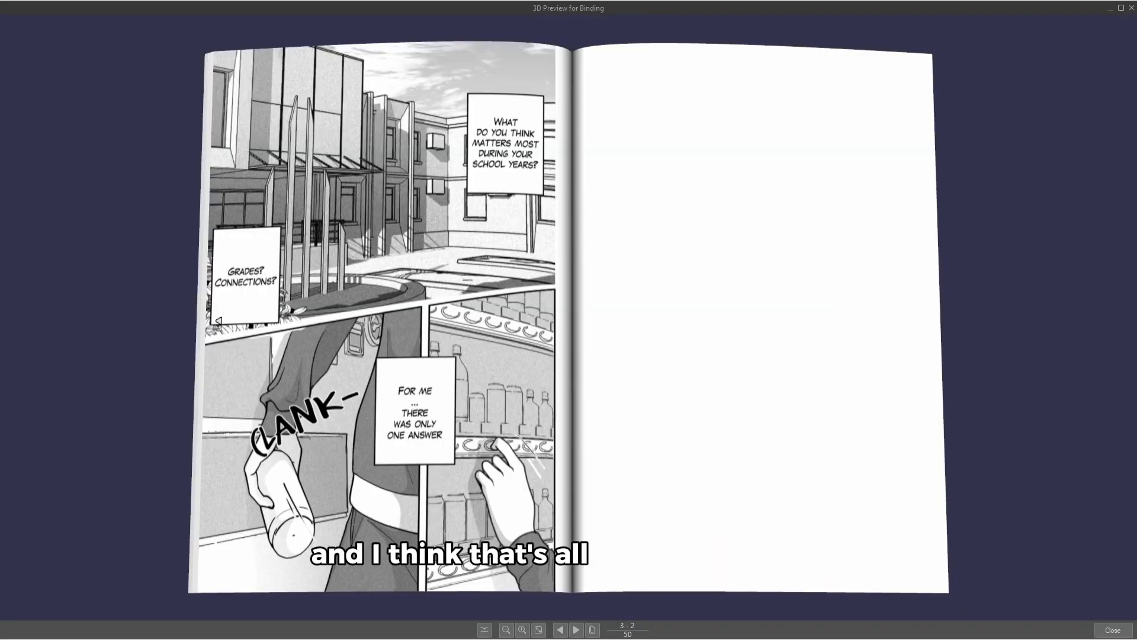
# - Page through the finished comic in the 3D binding preview, from pages 2 and 3 on to pages 14 and 15
pyautogui.click(219, 320)
pyautogui.click(218, 320)
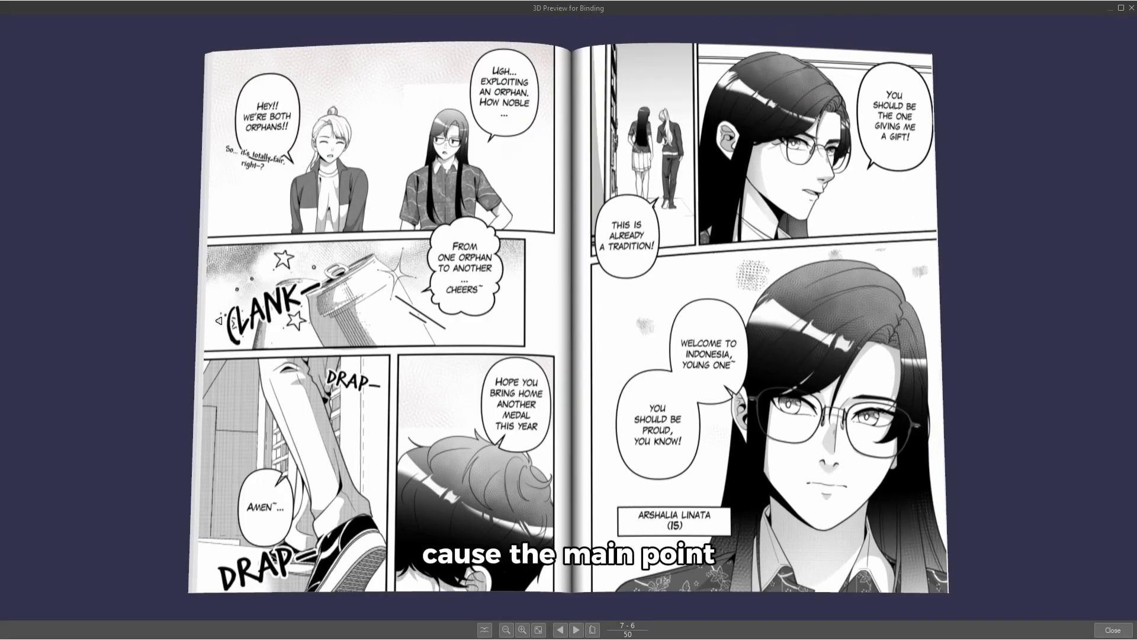
pyautogui.click(219, 320)
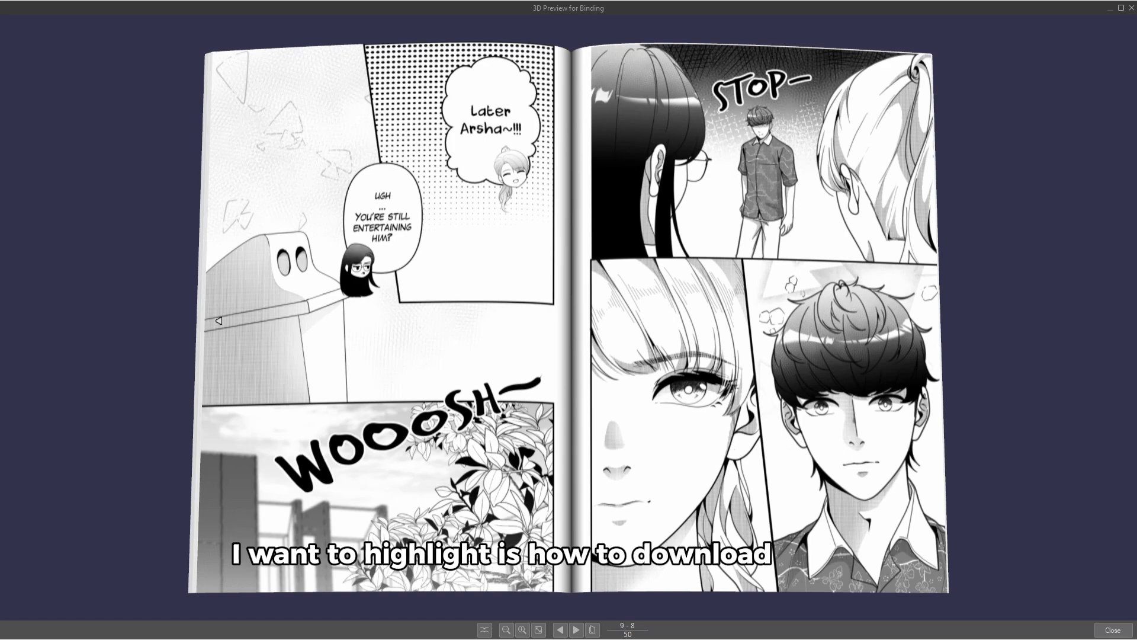
pyautogui.click(219, 320)
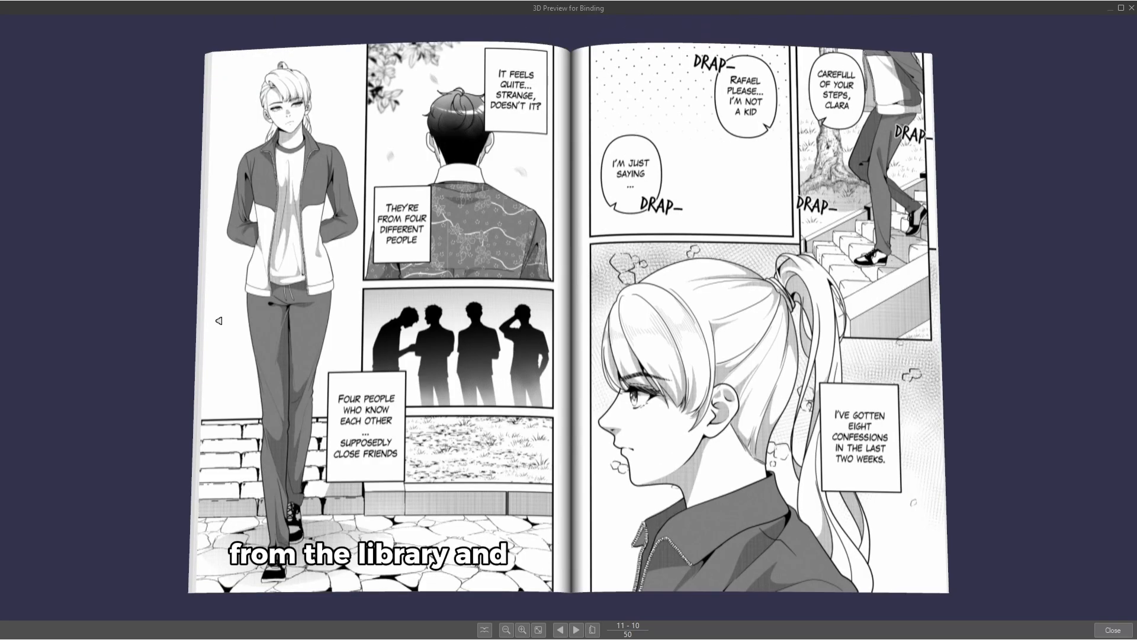
pyautogui.click(219, 320)
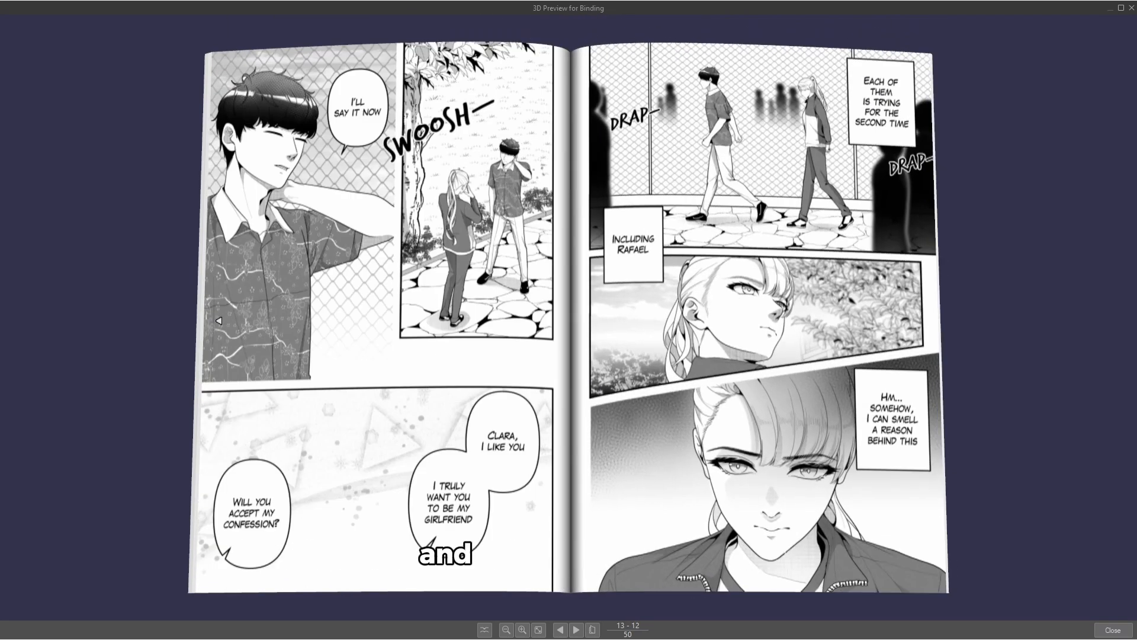
pyautogui.click(218, 321)
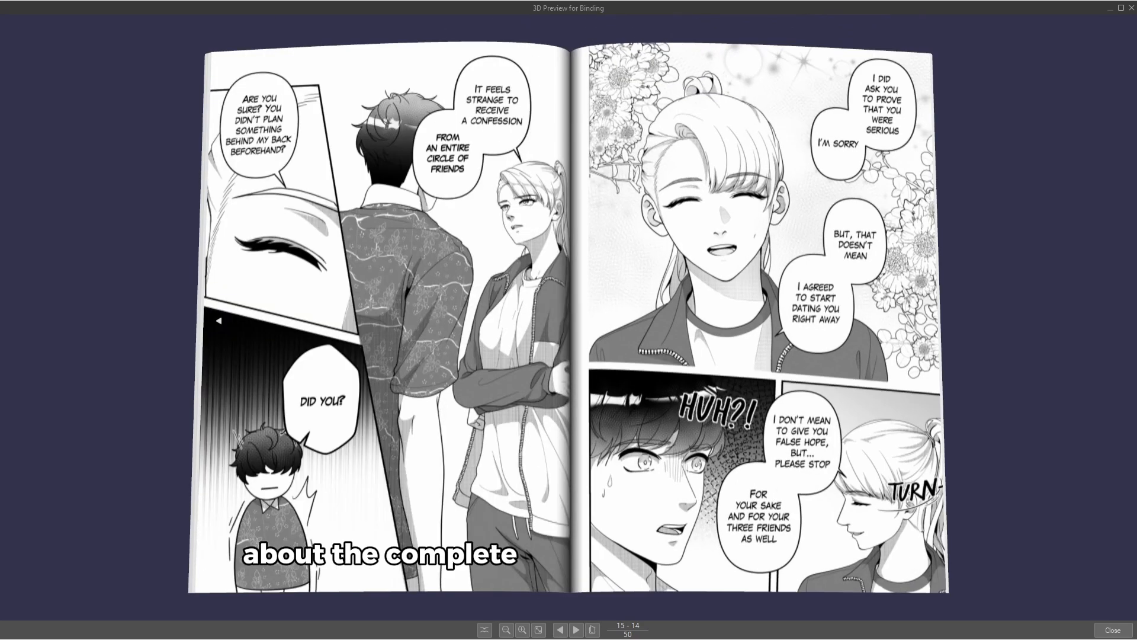